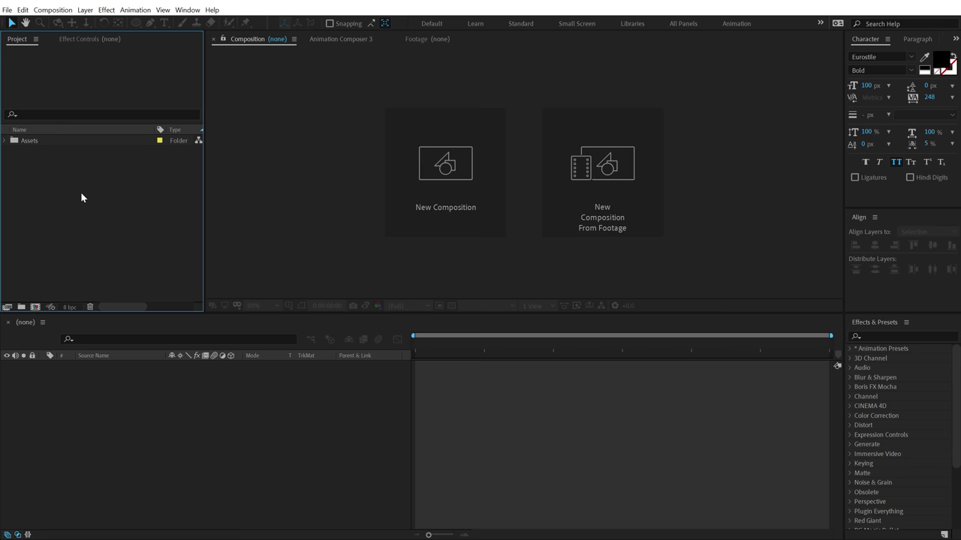
# Create a new composition named Render with a size of 1920 x 1080 px
pyautogui.click(440, 187)
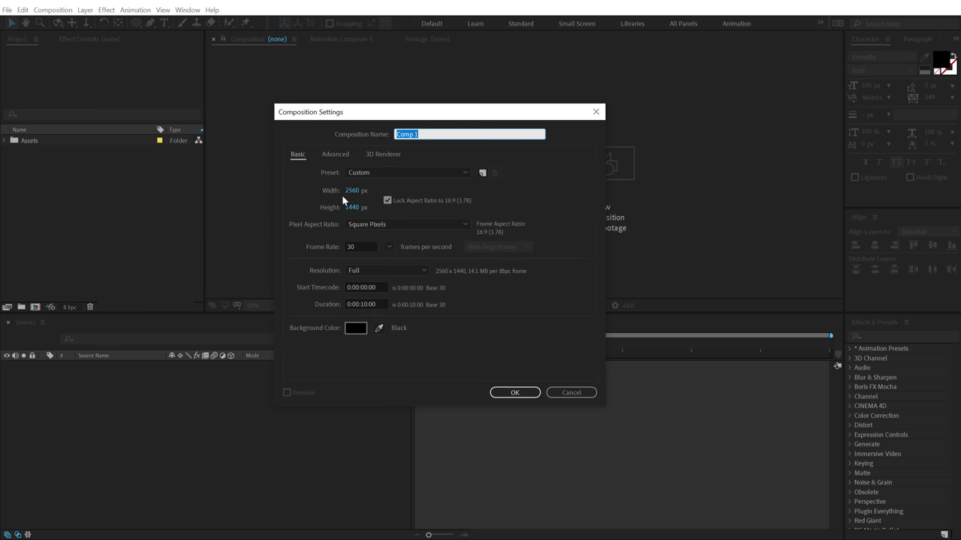
pyautogui.click(351, 190)
pyautogui.write('1920')
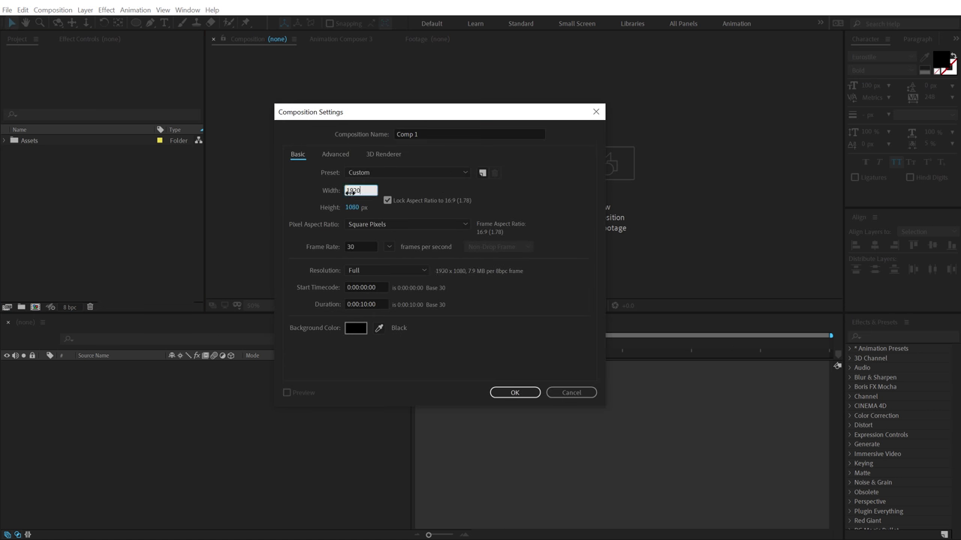
pyautogui.click(422, 134)
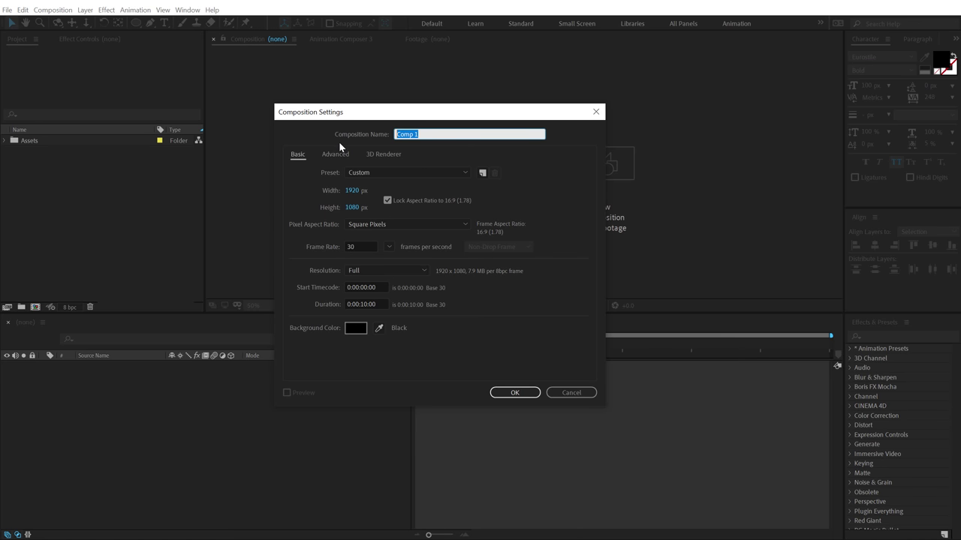
pyautogui.write('Render')
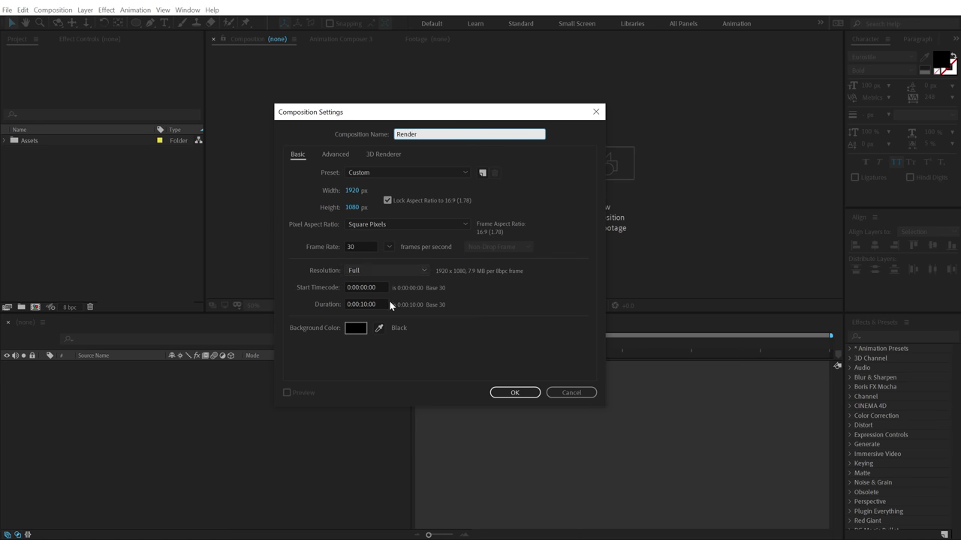
pyautogui.click(515, 393)
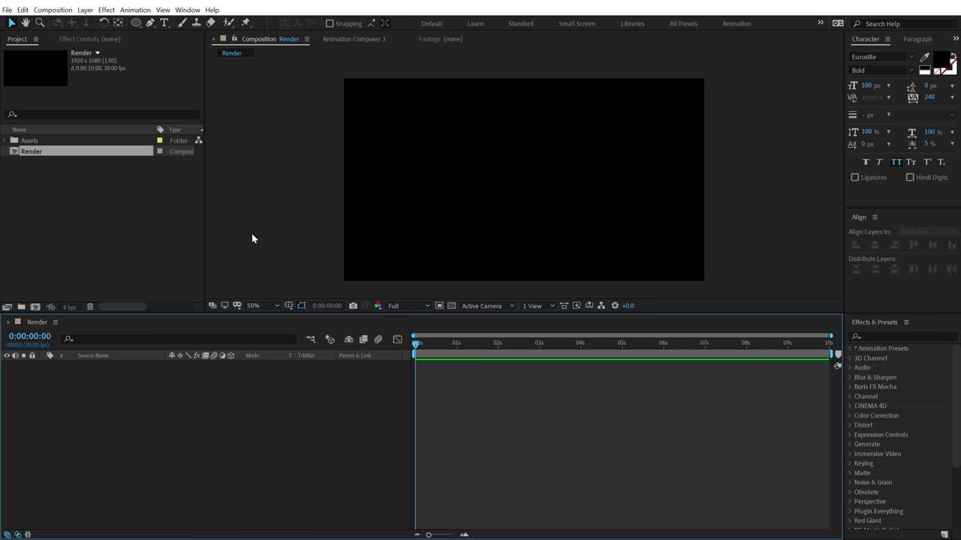
# Create a second 1920 x 1080 composition named Title
pyautogui.click(80, 284)
pyautogui.click(36, 307)
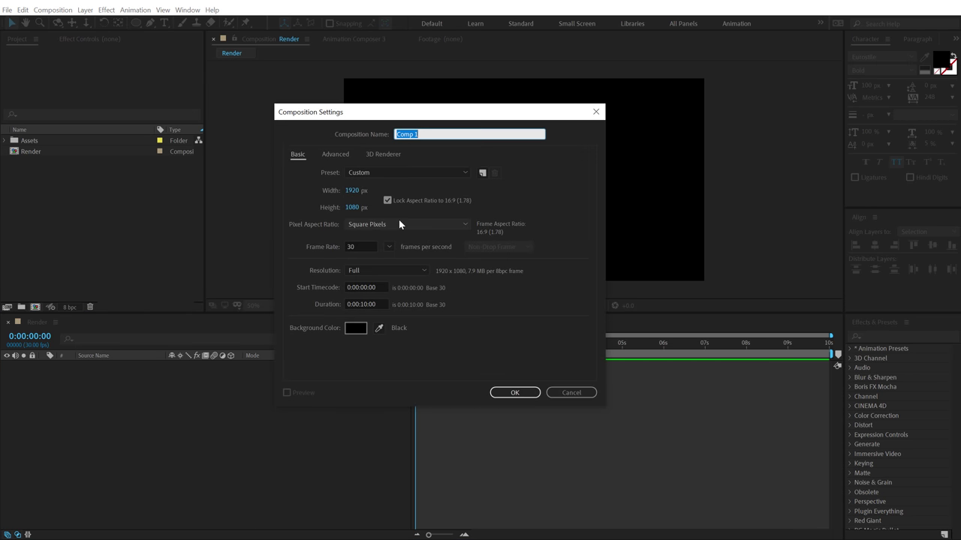
pyautogui.write('Title')
pyautogui.click(515, 393)
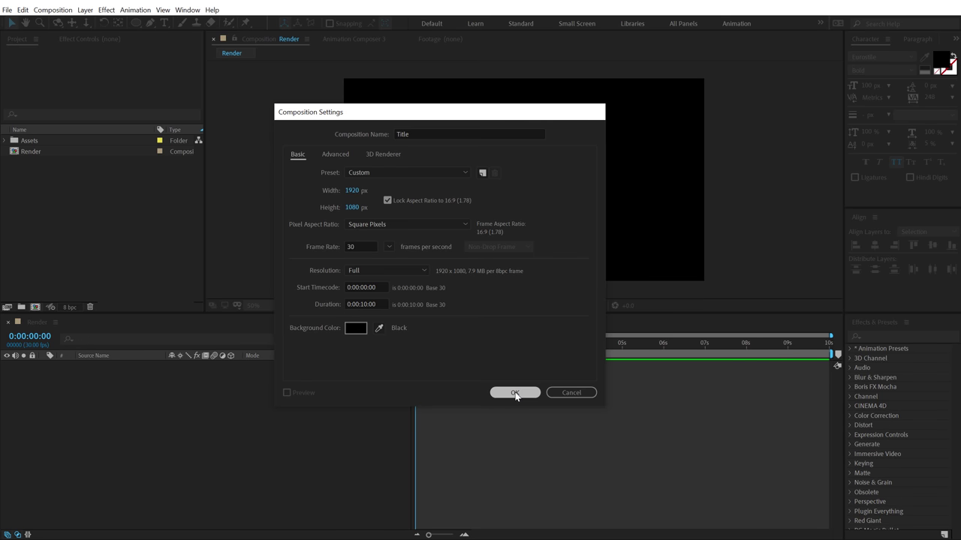
# Add a text layer reading "cinematic" to the Title composition and turn on the transparency grid
pyautogui.click(164, 24)
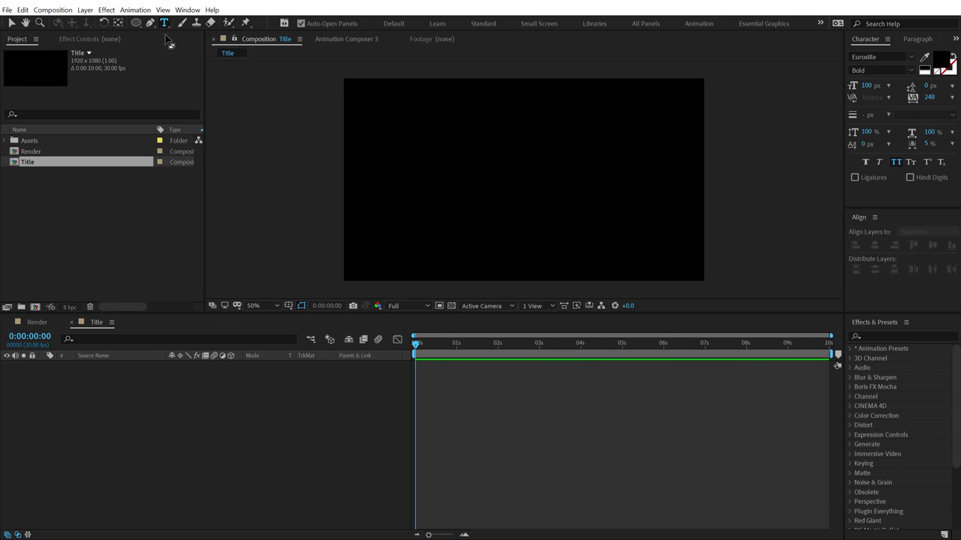
pyautogui.click(446, 177)
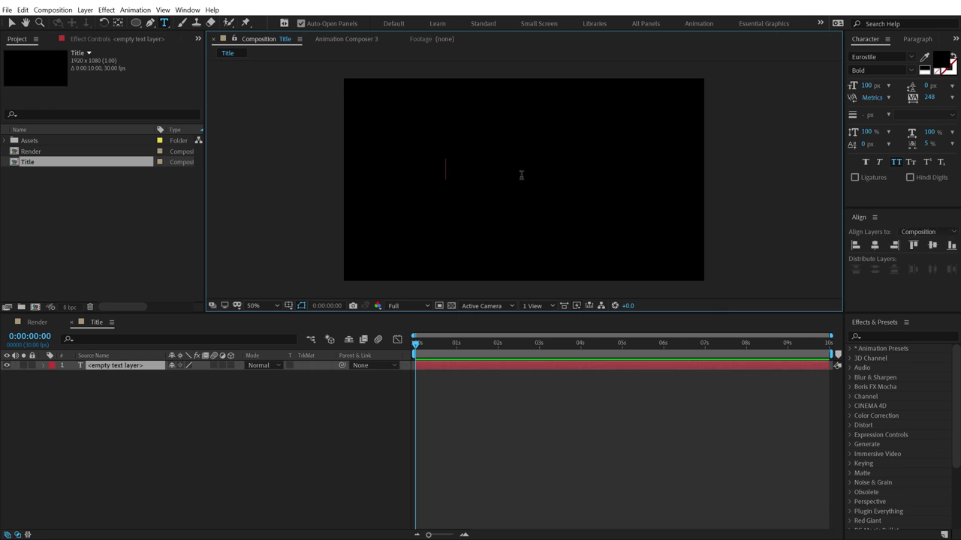
pyautogui.write('cinematic')
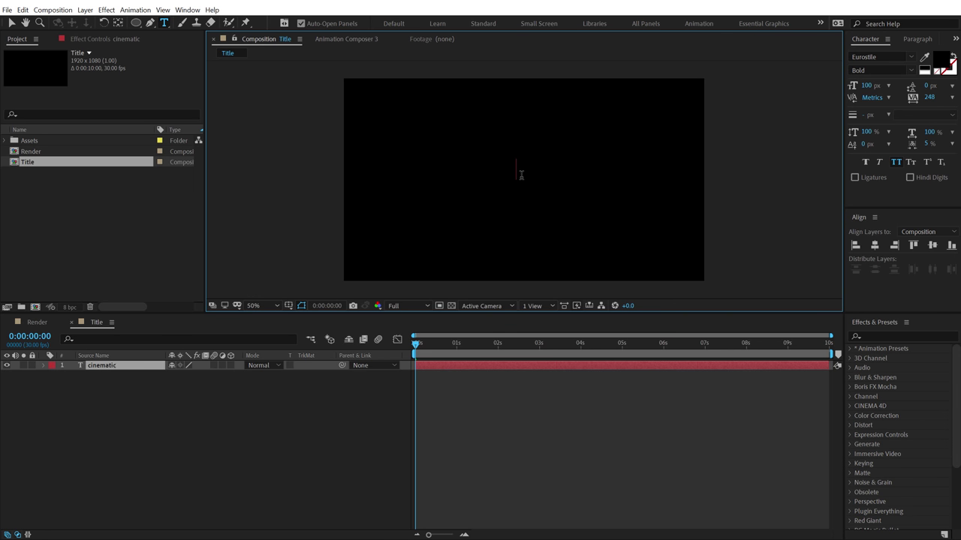
pyautogui.click(472, 321)
pyautogui.click(452, 306)
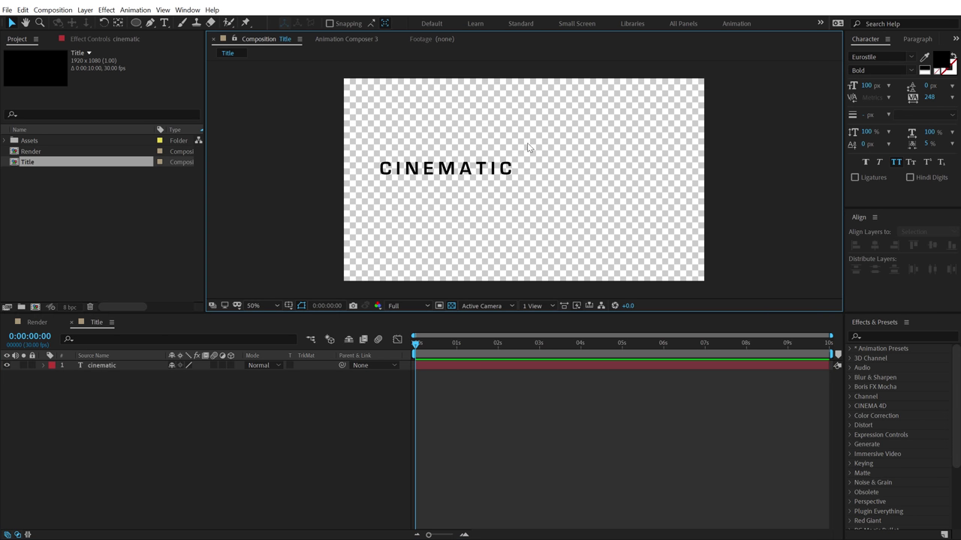
# Move the title text near the middle of the frame and set its font size to 160 px and tracking to 0
pyautogui.click(458, 162)
pyautogui.moveTo(458, 162); pyautogui.dragTo(526, 174)
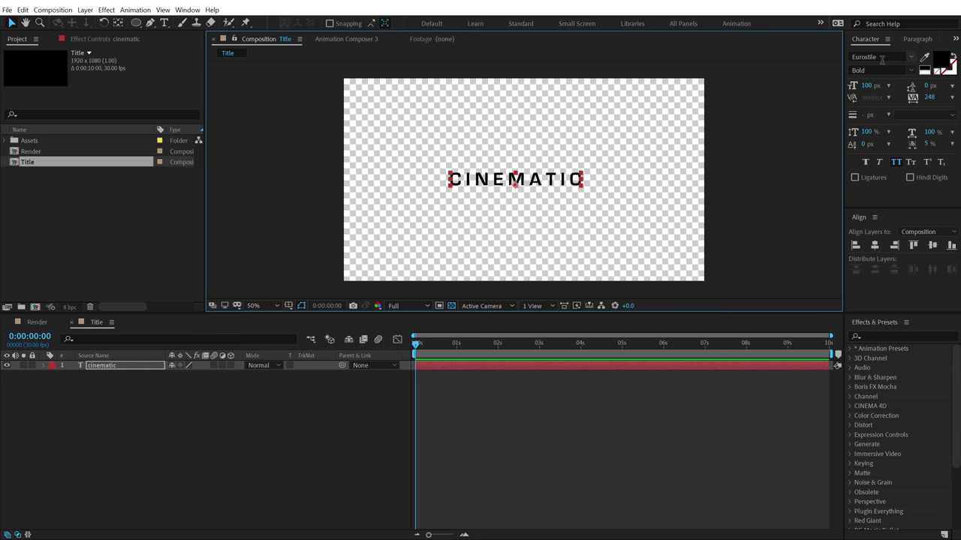
pyautogui.moveTo(867, 85); pyautogui.dragTo(903, 103)
pyautogui.click(929, 97)
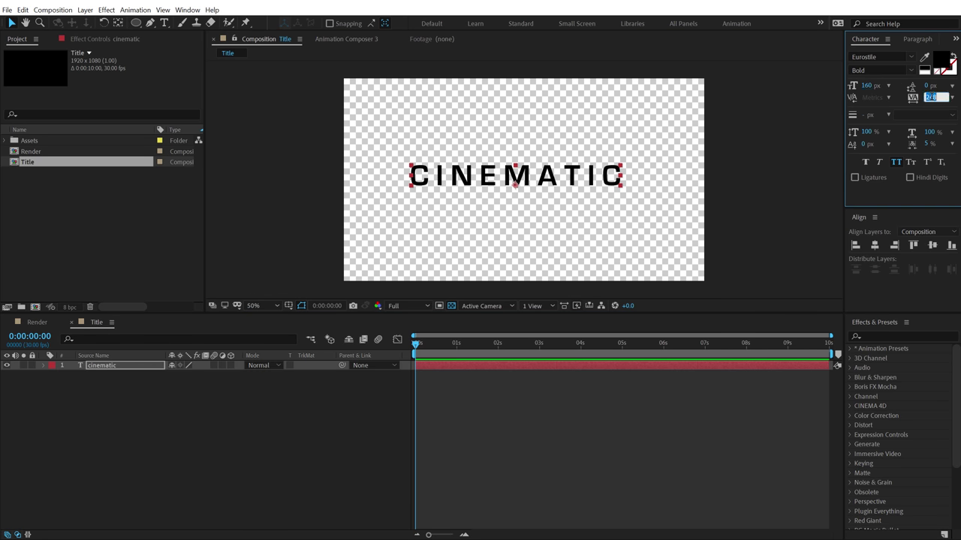
pyautogui.write('0')
pyautogui.press('Return')
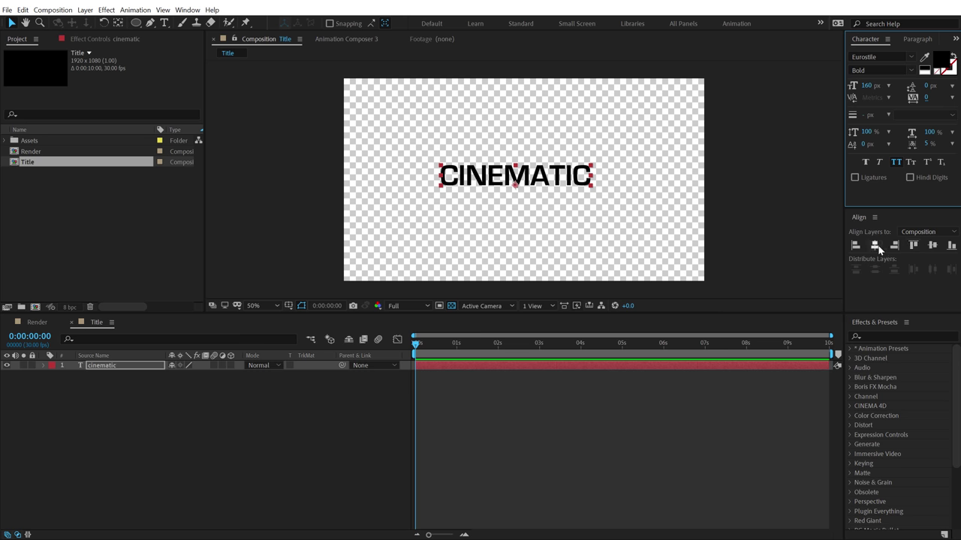
# Enlarge the title text to 200 px and align it to the horizontal and vertical center of the composition
pyautogui.click(874, 245)
pyautogui.click(935, 246)
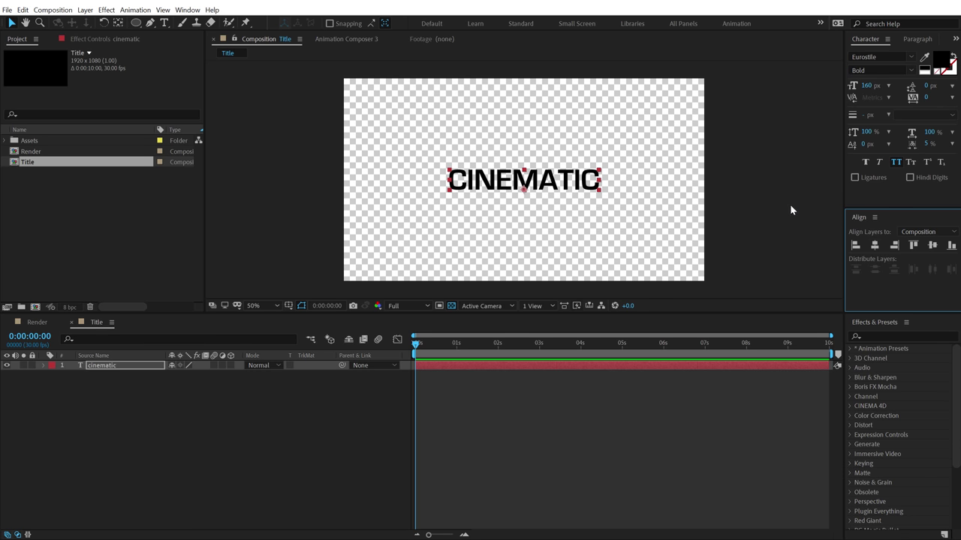
pyautogui.click(867, 87)
pyautogui.write('200')
pyautogui.press('Return')
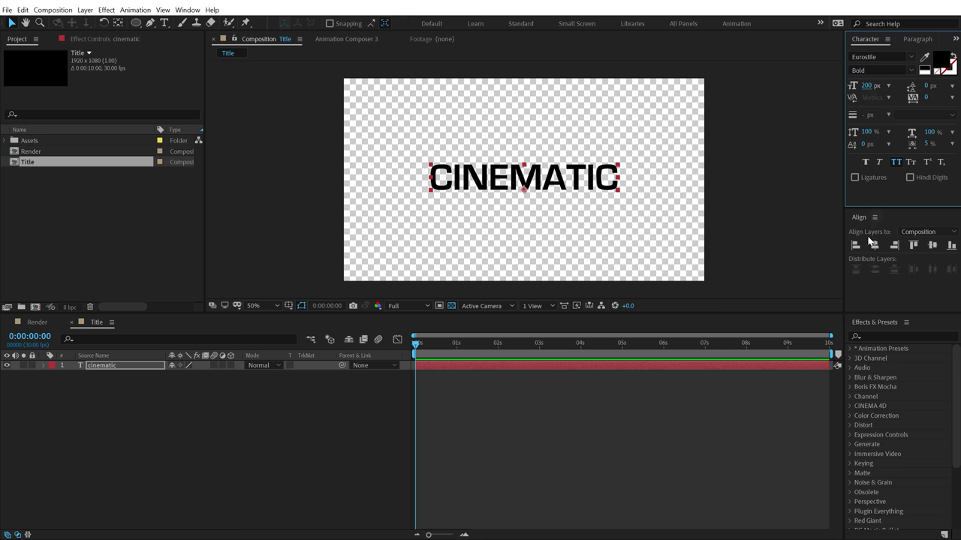
pyautogui.click(931, 245)
pyautogui.click(327, 390)
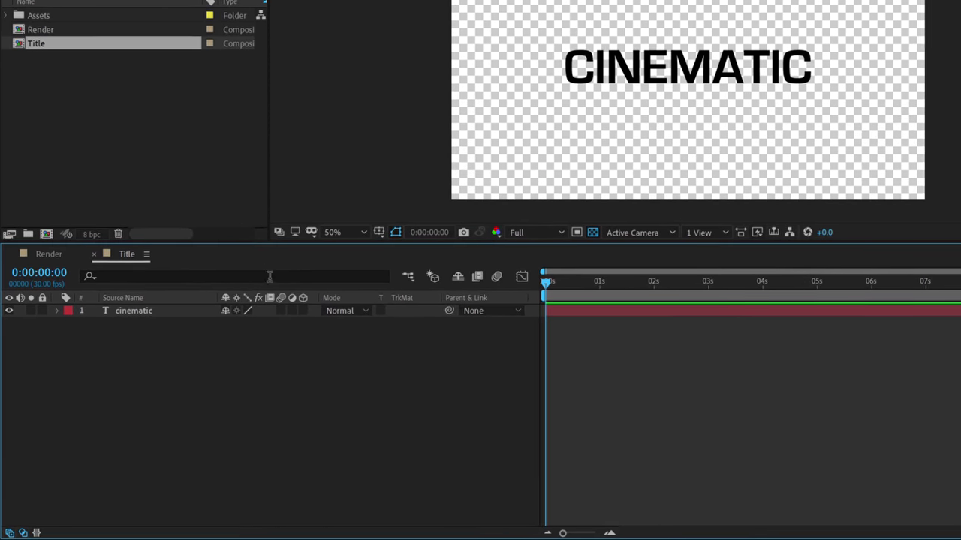
# Enable per-character 3D on the cinematic text layer and add a Position animator to it
pyautogui.click(56, 311)
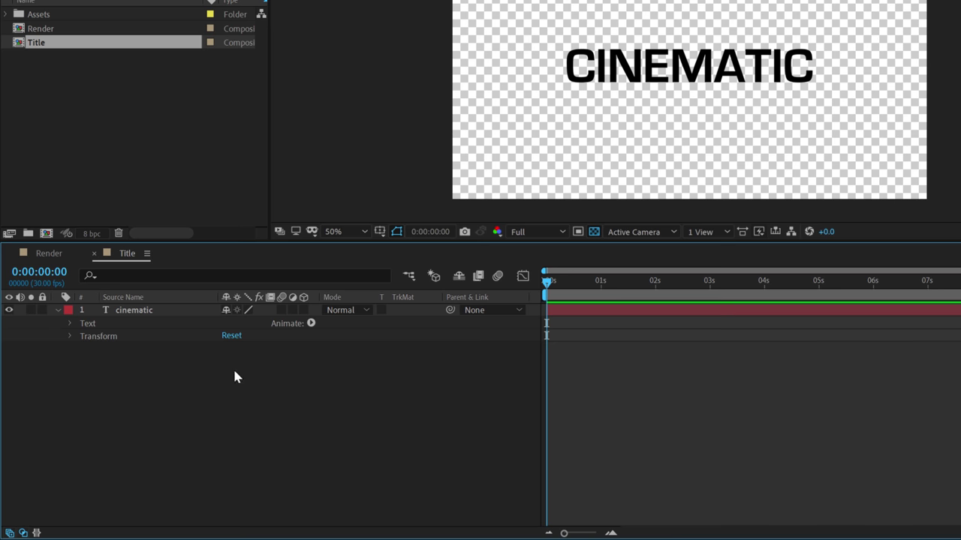
pyautogui.click(312, 324)
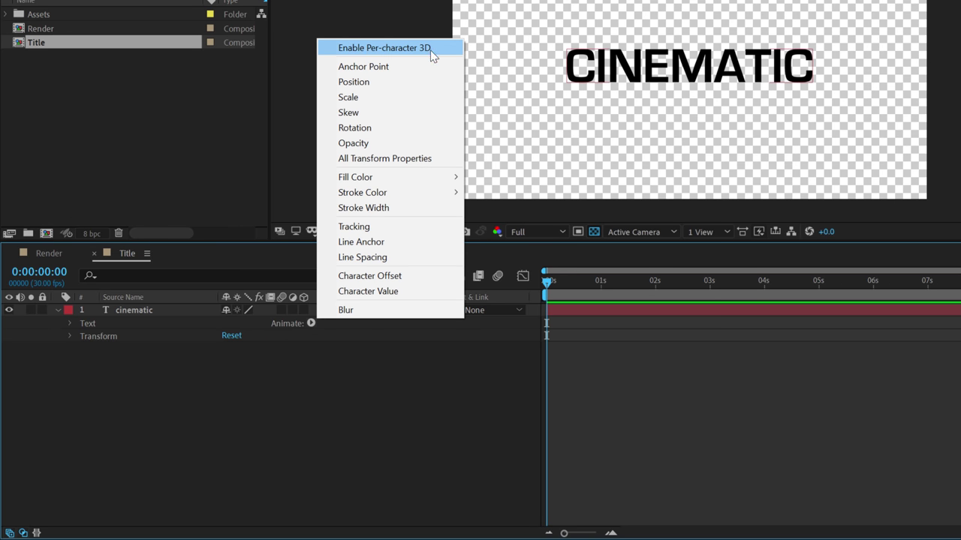
pyautogui.click(432, 52)
pyautogui.click(312, 324)
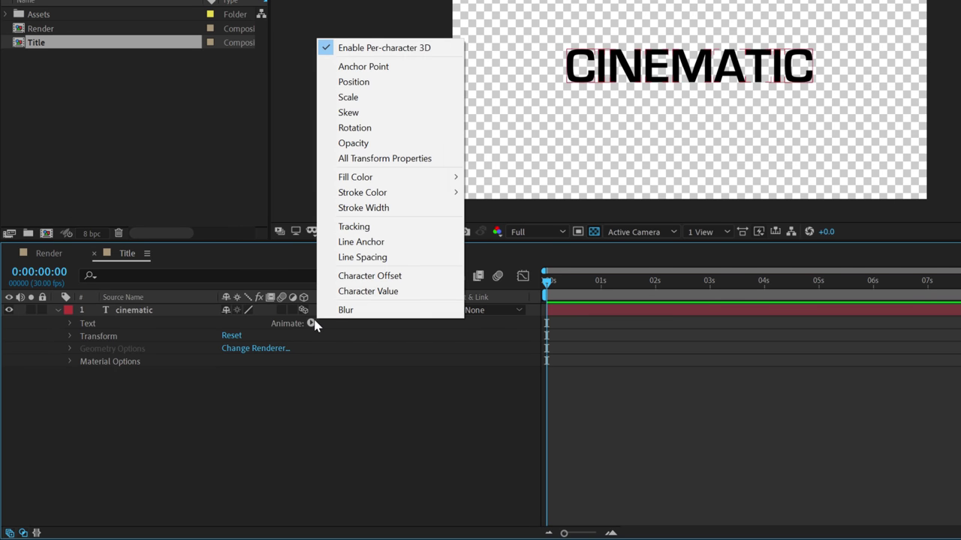
pyautogui.click(375, 82)
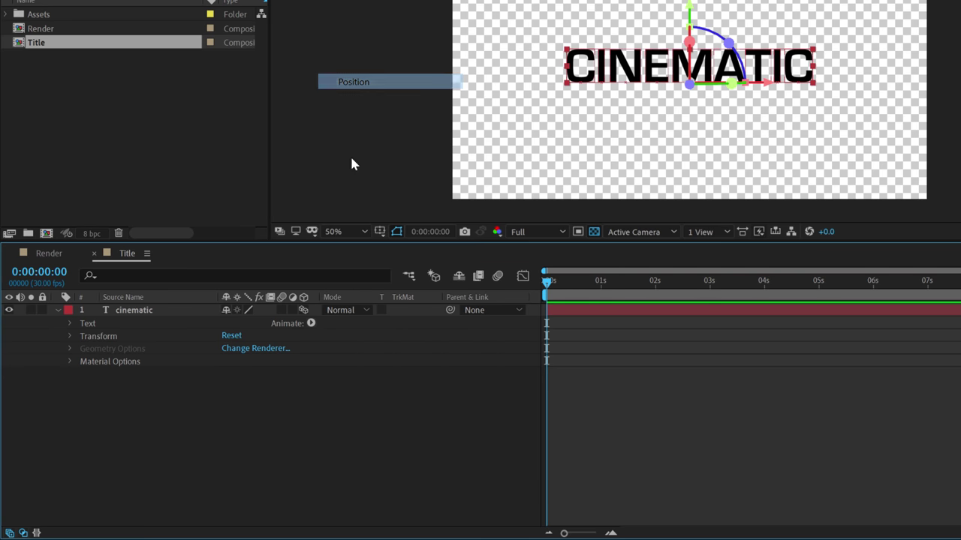
# Set the text animator's Position to 0, 0, -2667 so the letters sit behind the camera
pyautogui.click(190, 440)
pyautogui.moveTo(253, 398); pyautogui.dragTo(107, 401)
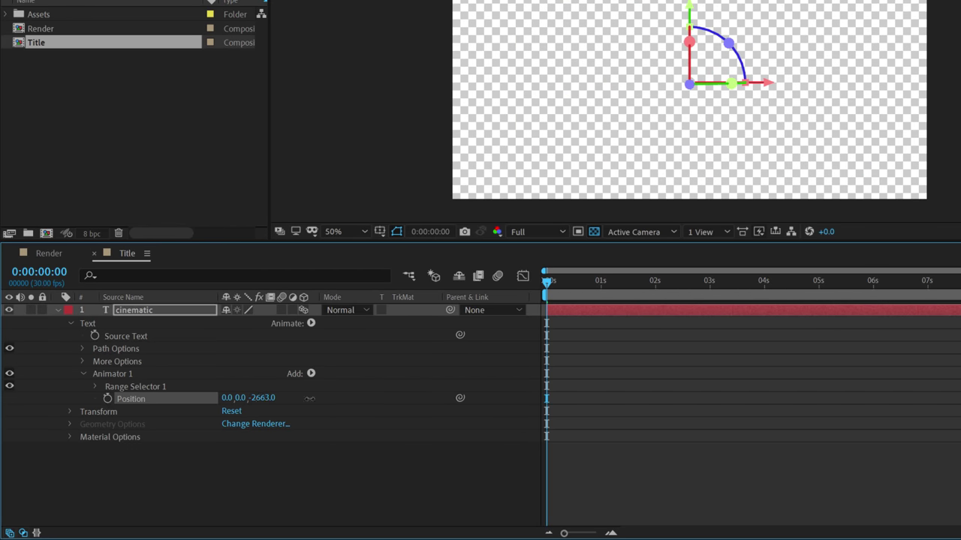
pyautogui.moveTo(308, 399)
pyautogui.mouseDown()
pyautogui.moveTo(332, 398)
pyautogui.moveTo(308, 400)
pyautogui.mouseUp()
# Keyframe the range selector's Offset from -100% at 0 seconds to 100% at 1 second
pyautogui.click(96, 387)
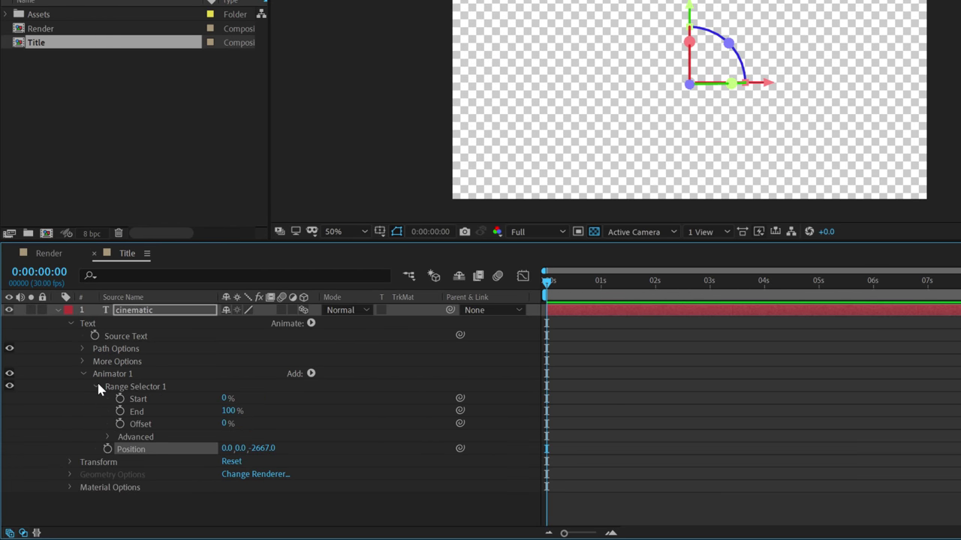
pyautogui.moveTo(226, 425); pyautogui.dragTo(112, 407)
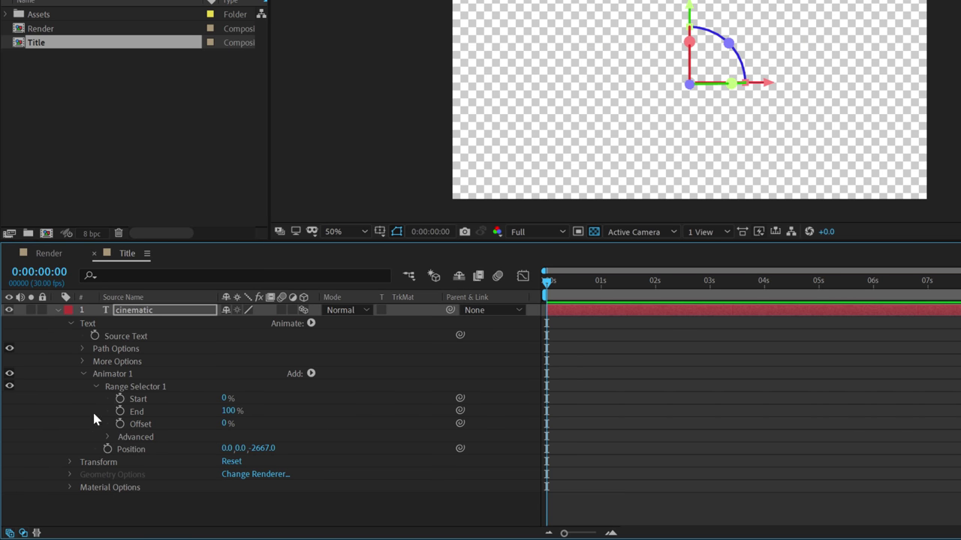
pyautogui.click(120, 424)
pyautogui.moveTo(225, 425); pyautogui.dragTo(94, 433)
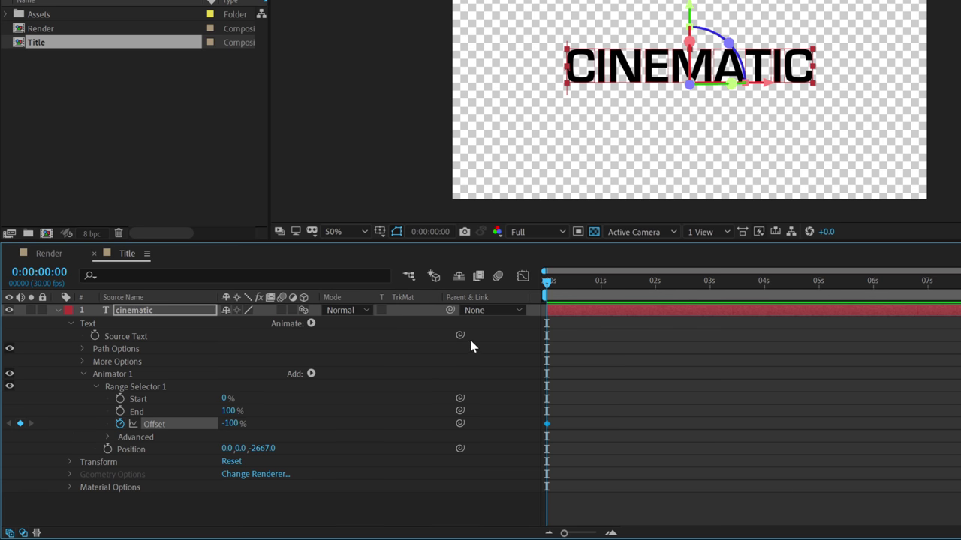
pyautogui.click(601, 282)
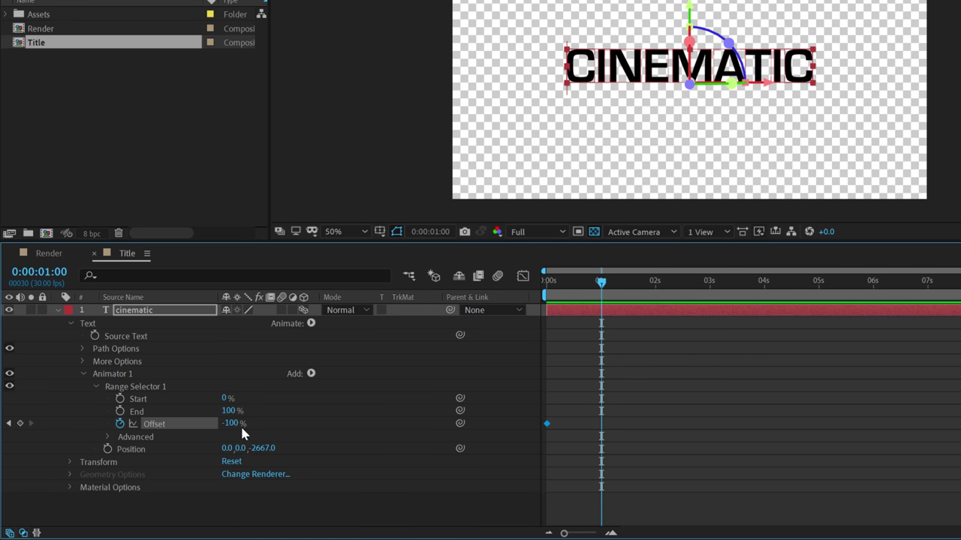
pyautogui.moveTo(240, 424); pyautogui.dragTo(428, 419)
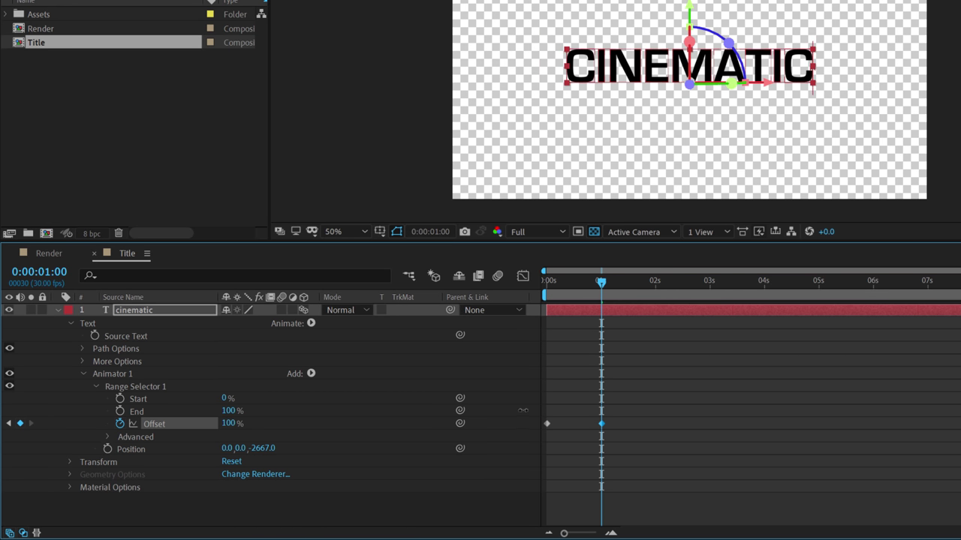
# Change the range selector's advanced Shape to Ramp Up and scrub through the letter animation
pyautogui.click(108, 436)
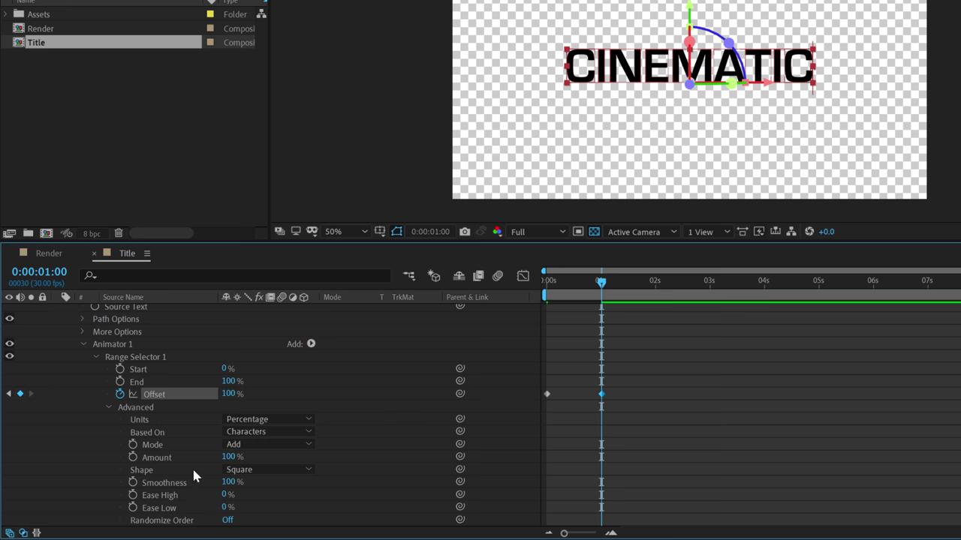
pyautogui.click(266, 470)
pyautogui.click(255, 395)
pyautogui.moveTo(579, 284)
pyautogui.mouseDown()
pyautogui.moveTo(546, 284)
pyautogui.moveTo(595, 284)
pyautogui.moveTo(576, 283)
pyautogui.mouseUp()
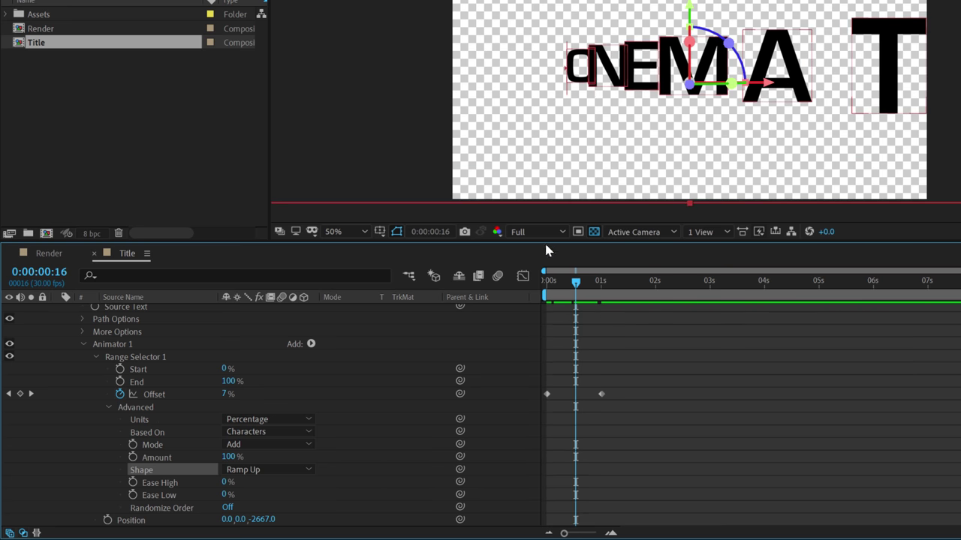
# Turn on Randomize Order for the range selector and set its Random Seed to 2
pyautogui.scroll(-1, 360, 401)
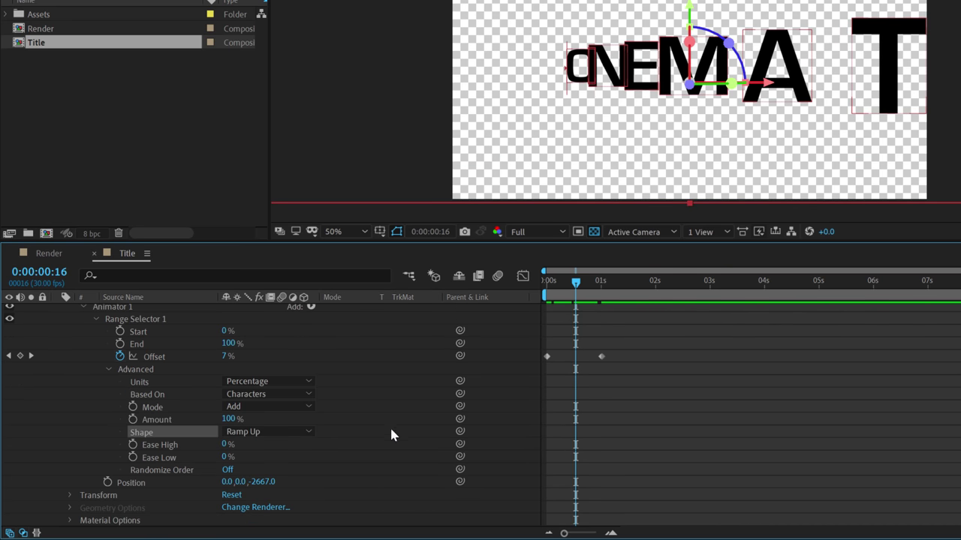
pyautogui.click(228, 470)
pyautogui.moveTo(551, 283); pyautogui.dragTo(582, 291)
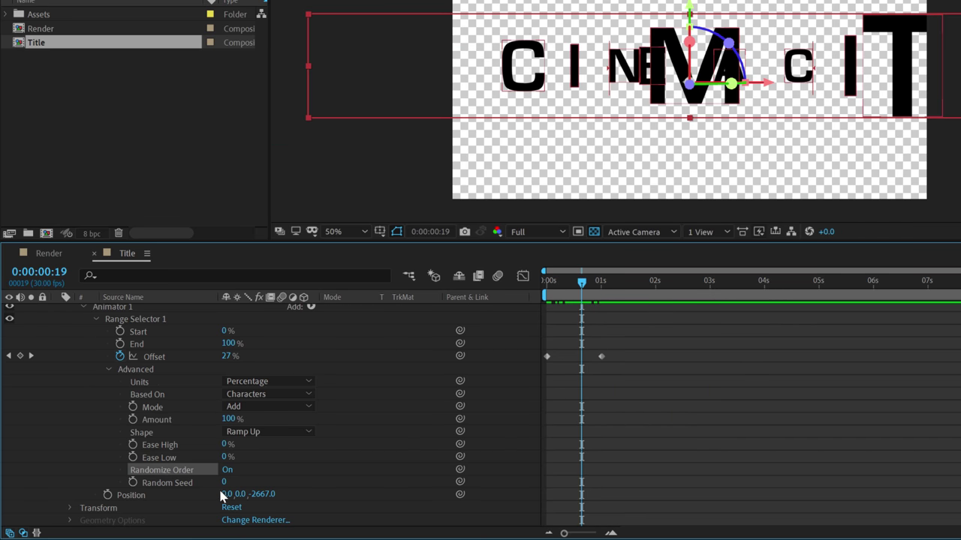
pyautogui.moveTo(223, 482); pyautogui.dragTo(225, 484)
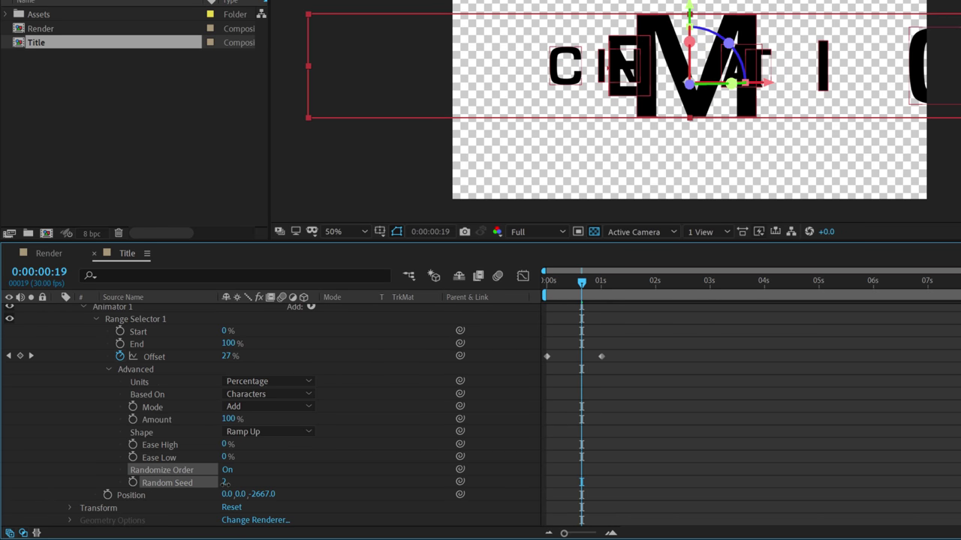
pyautogui.moveTo(580, 284); pyautogui.dragTo(623, 303)
# Set the range selector's Ease High to 20% and Ease Low to 70%, and preview the title animation
pyautogui.press('Home')
pyautogui.click(224, 446)
pyautogui.write('20')
pyautogui.press('Return')
pyautogui.click(225, 458)
pyautogui.write('70')
pyautogui.press('Return')
pyautogui.press('space')
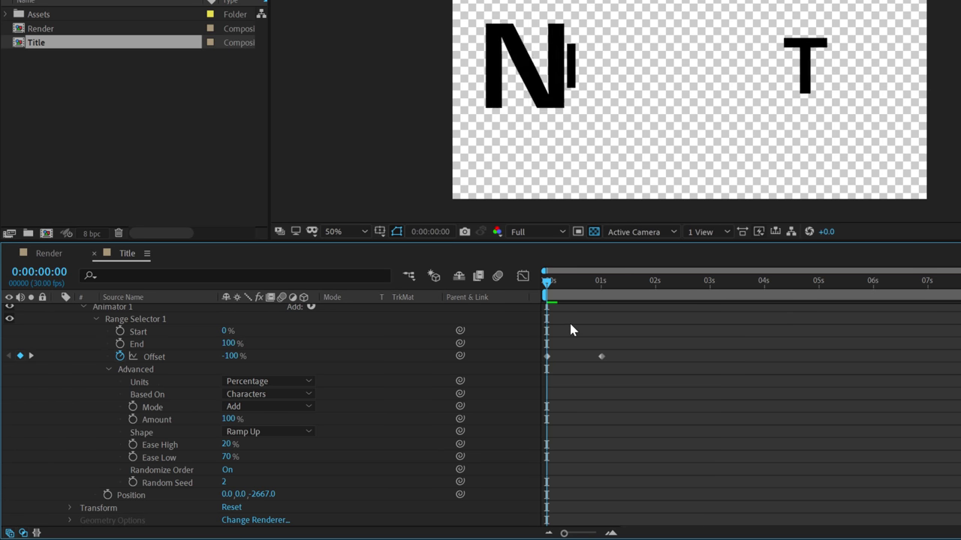
pyautogui.press('space')
pyautogui.press('space')
pyautogui.click(572, 297)
pyautogui.moveTo(583, 299); pyautogui.dragTo(649, 297)
# Collapse the cinematic layer's properties and switch to the Render composition
pyautogui.scroll(3, 87, 343)
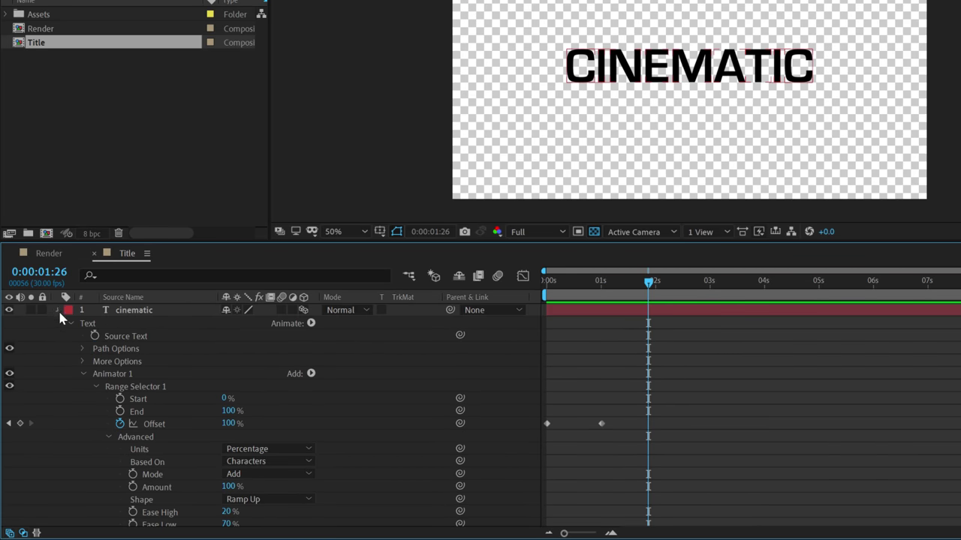
pyautogui.click(58, 311)
pyautogui.click(49, 253)
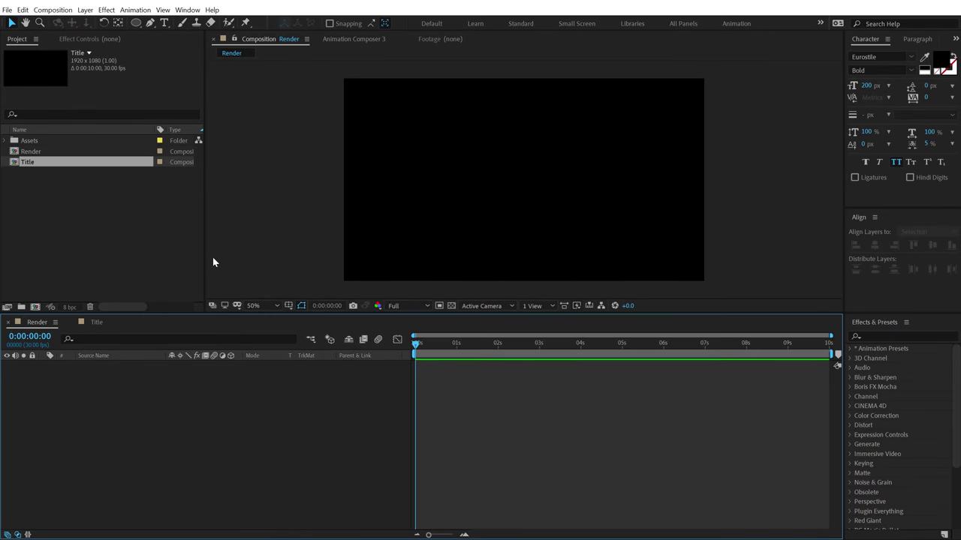
# Add the Title composition to the Render timeline and apply a Bevel and Emboss layer style to it
pyautogui.moveTo(27, 163); pyautogui.dragTo(93, 426)
pyautogui.rightClick(101, 366)
pyautogui.click(101, 366)
pyautogui.rightClick(101, 366)
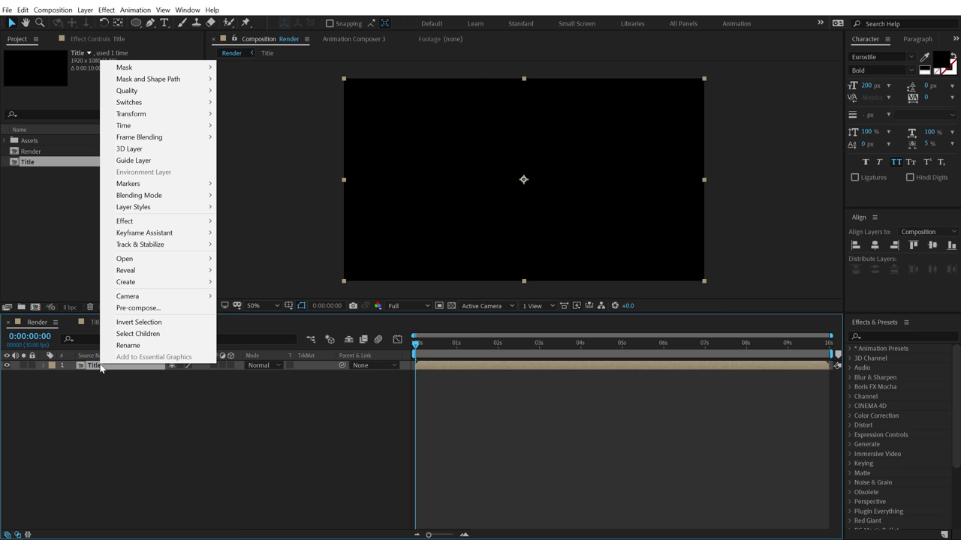
pyautogui.moveTo(154, 214)
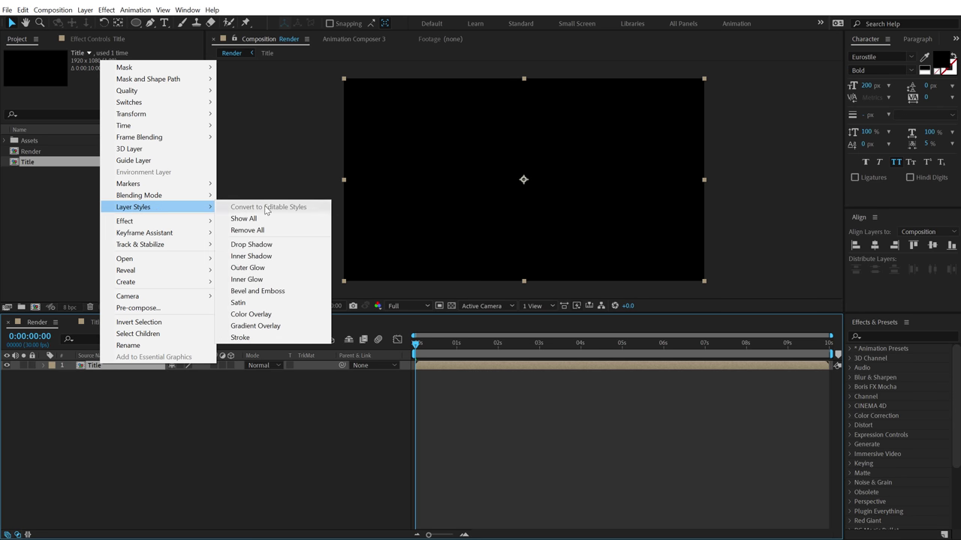
pyautogui.click(252, 293)
# Set the Bevel and Emboss Depth to 225% and Size to 0.5, with the title visible at about 2:22
pyautogui.click(62, 405)
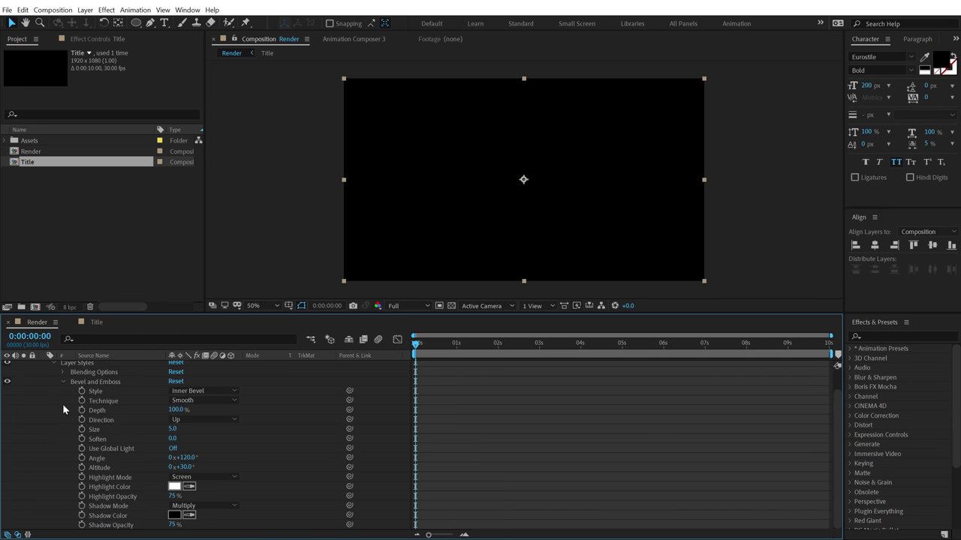
pyautogui.moveTo(532, 344)
pyautogui.mouseDown()
pyautogui.moveTo(417, 354)
pyautogui.moveTo(529, 338)
pyautogui.mouseUp()
pyautogui.click(177, 410)
pyautogui.write('225')
pyautogui.press('Return')
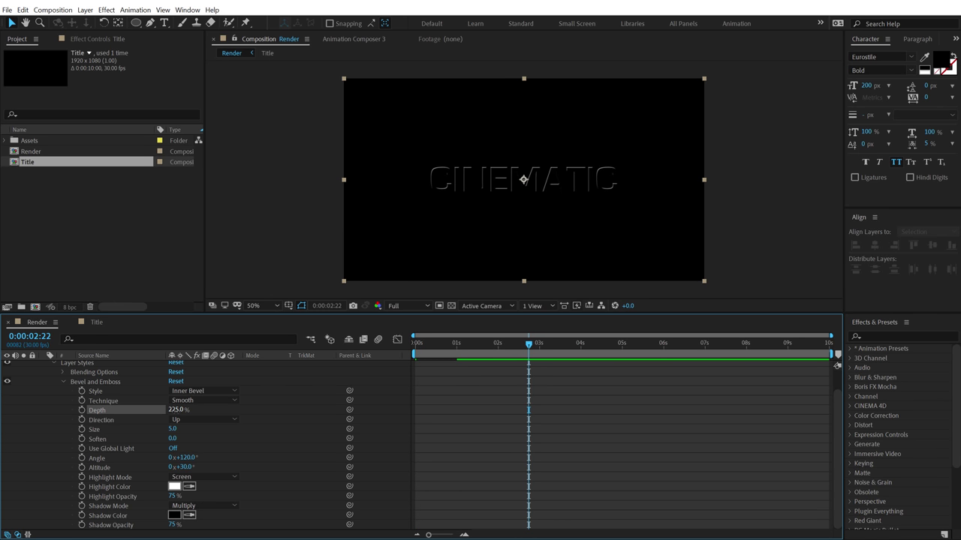
pyautogui.click(174, 428)
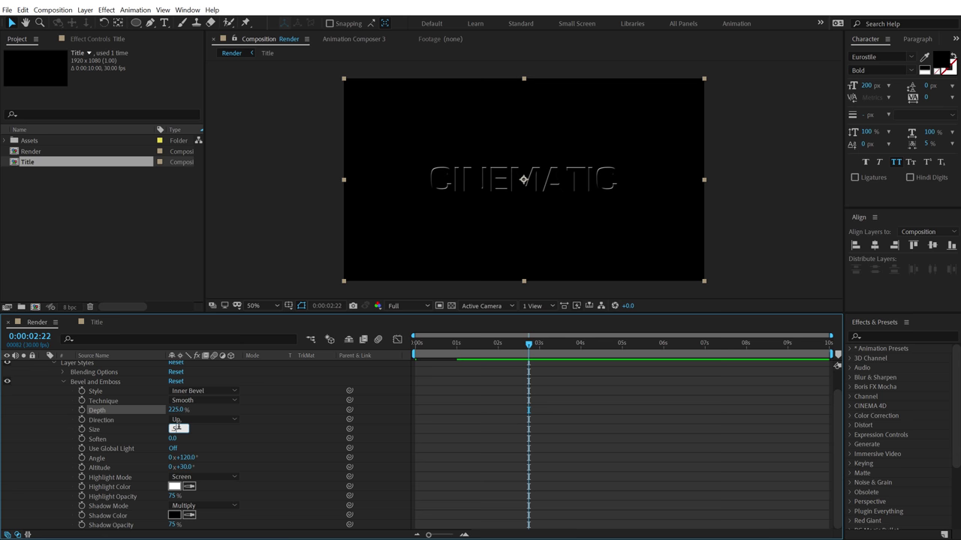
pyautogui.write('0.5')
pyautogui.press('Return')
pyautogui.click(61, 382)
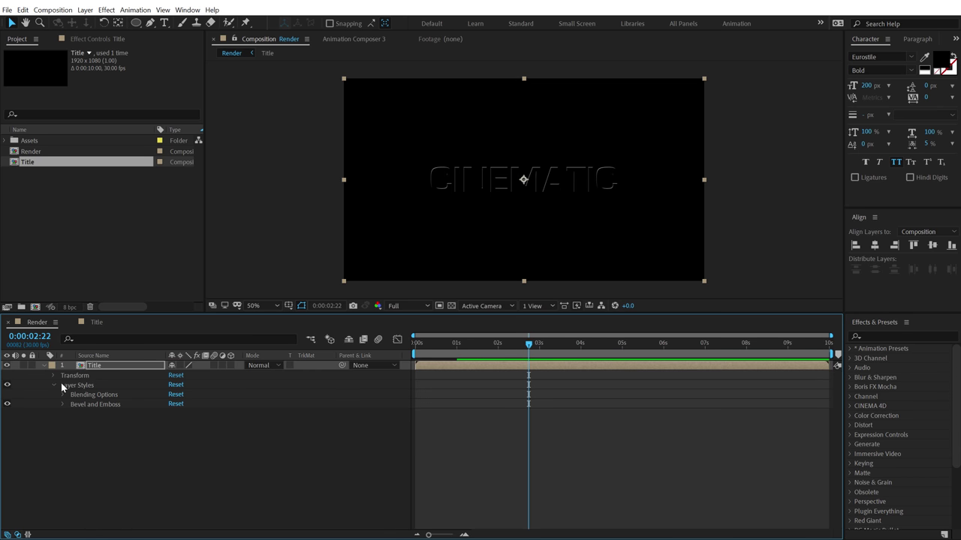
# Apply a Gradient Overlay layer style to the Title layer and expand its settings
pyautogui.click(124, 367)
pyautogui.rightClick(124, 368)
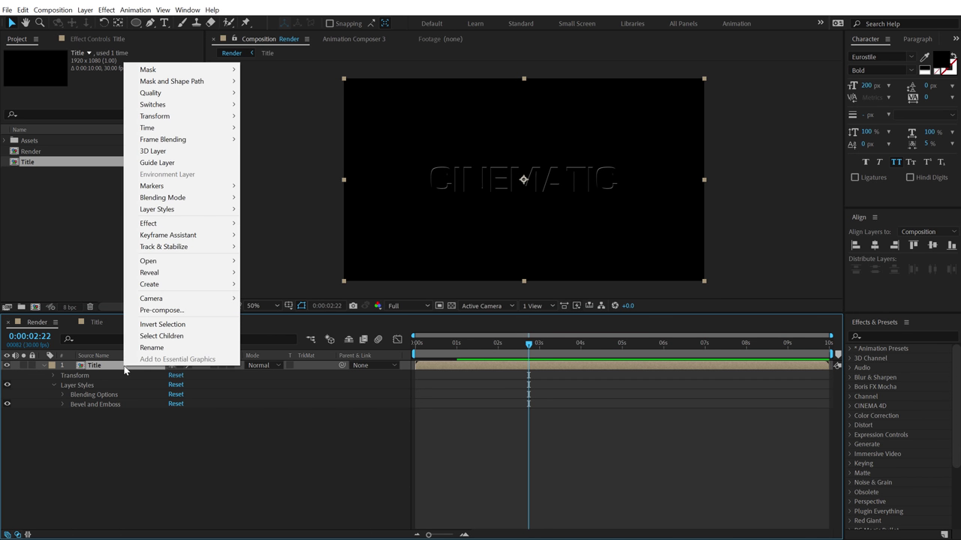
pyautogui.moveTo(193, 211)
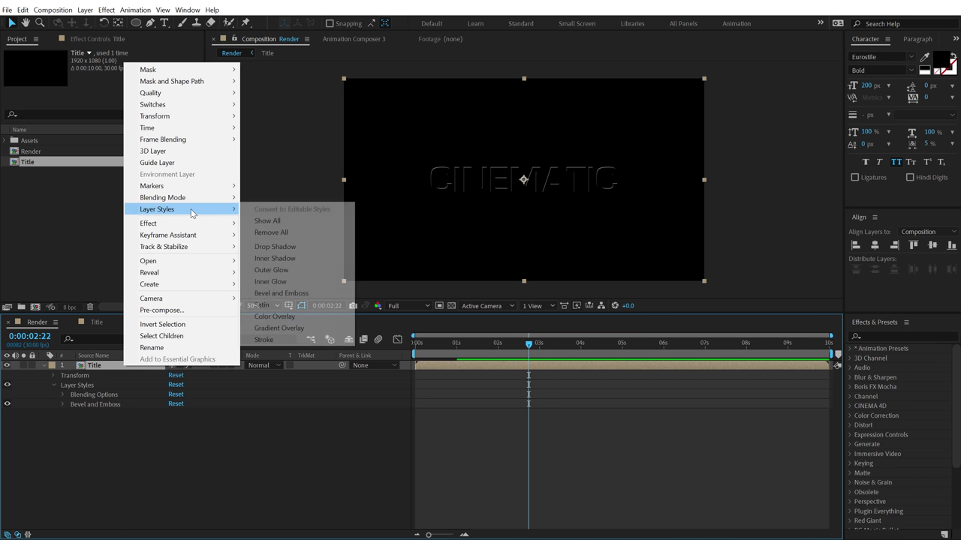
pyautogui.click(280, 328)
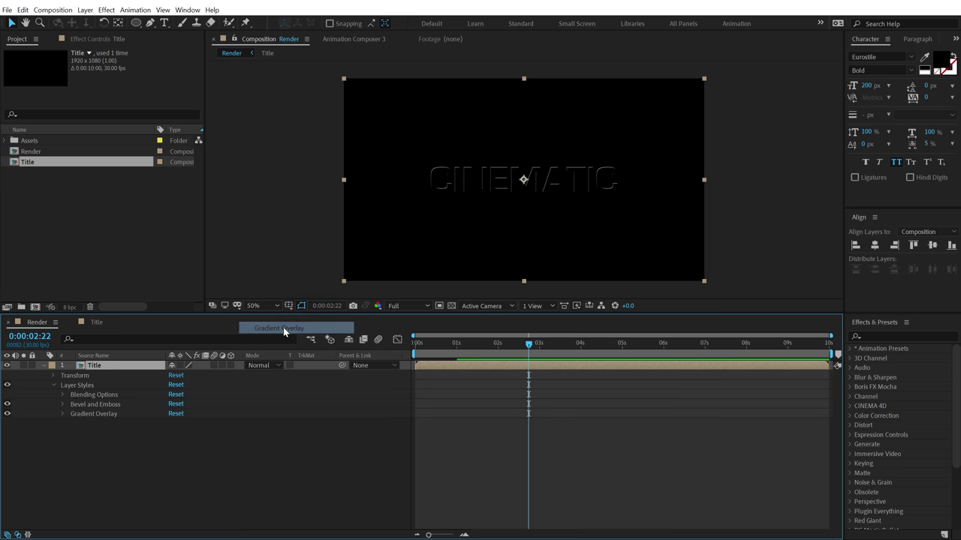
pyautogui.click(62, 414)
# Edit the overlay gradient with a start stop of DBDBDB, a new middle stop of 515151 at about 51%, and an end stop of C3C3C3
pyautogui.click(198, 443)
pyautogui.moveTo(435, 221); pyautogui.dragTo(413, 255)
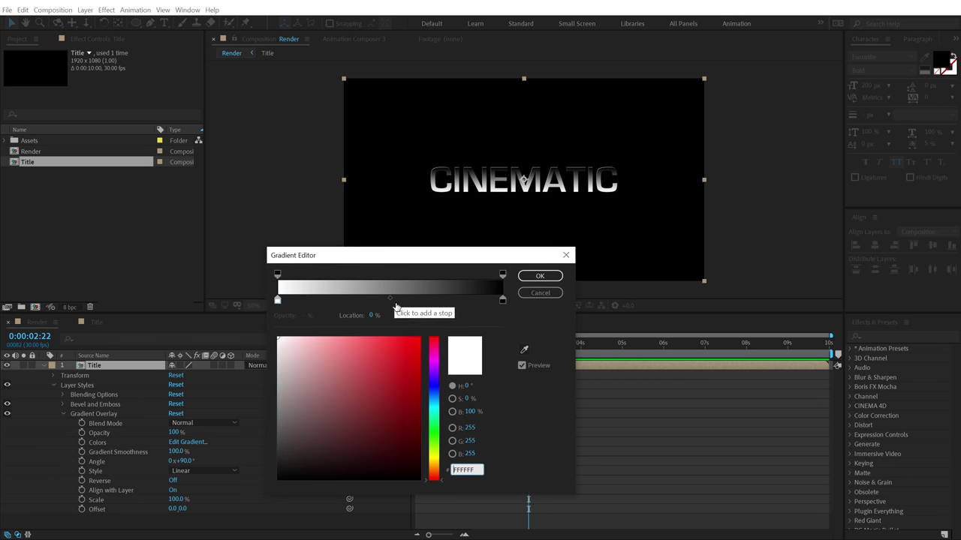
pyautogui.moveTo(398, 300); pyautogui.dragTo(392, 302)
pyautogui.moveTo(283, 378); pyautogui.dragTo(259, 434)
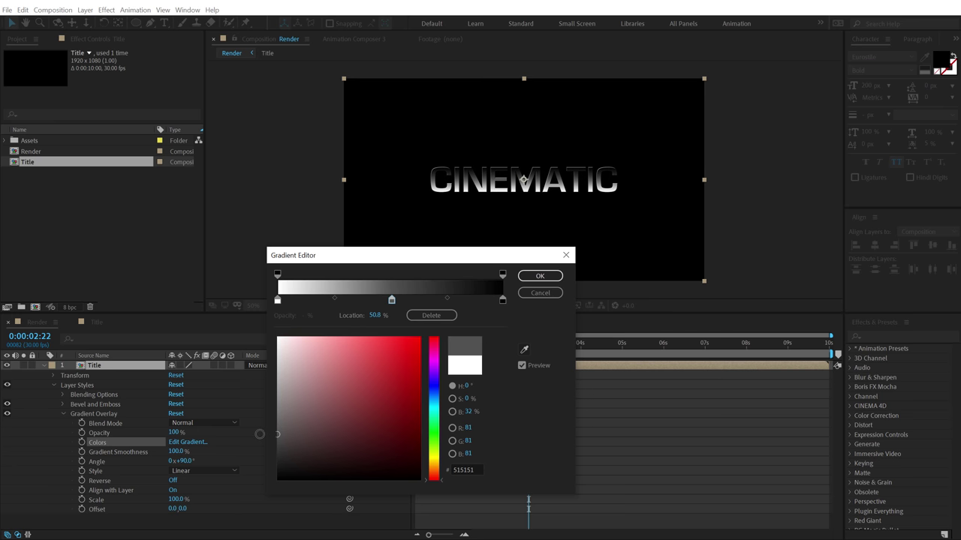
pyautogui.click(502, 301)
pyautogui.moveTo(310, 376); pyautogui.dragTo(250, 369)
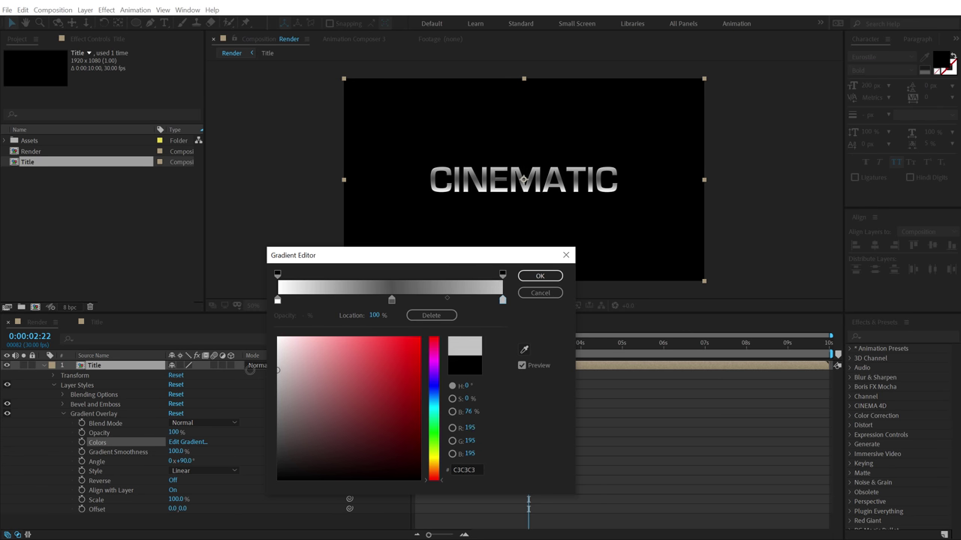
pyautogui.moveTo(279, 301)
pyautogui.mouseDown()
pyautogui.moveTo(260, 302)
pyautogui.moveTo(284, 318)
pyautogui.moveTo(272, 305)
pyautogui.mouseUp()
pyautogui.moveTo(290, 353); pyautogui.dragTo(257, 359)
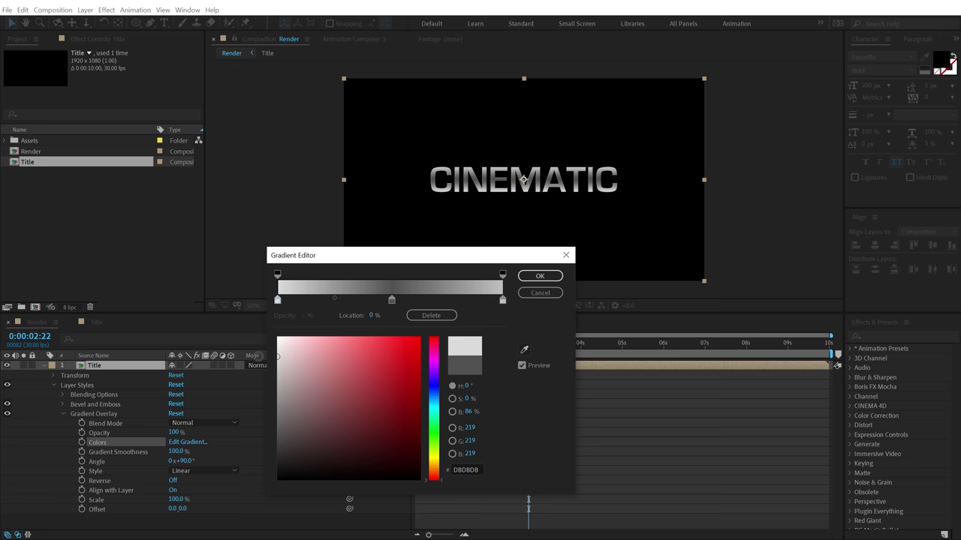
pyautogui.click(542, 276)
pyautogui.press('.')
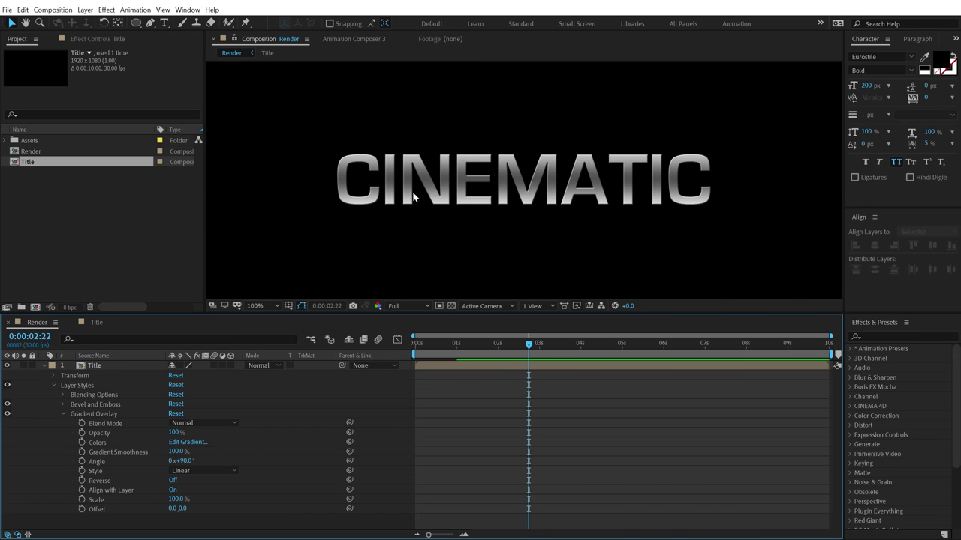
pyautogui.click(62, 413)
# Apply a Satin layer style to the Title layer and expand its settings
pyautogui.click(108, 364)
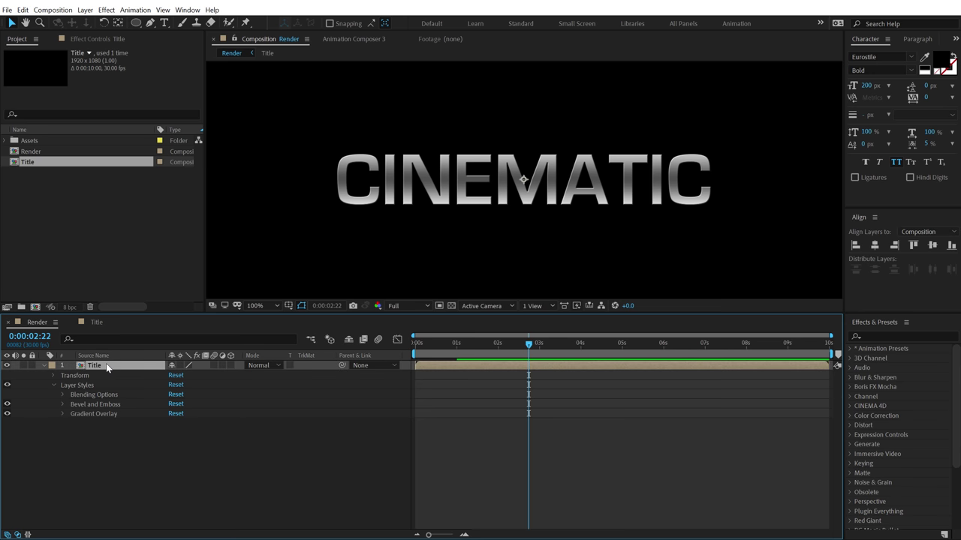
pyautogui.rightClick(106, 363)
pyautogui.moveTo(224, 209)
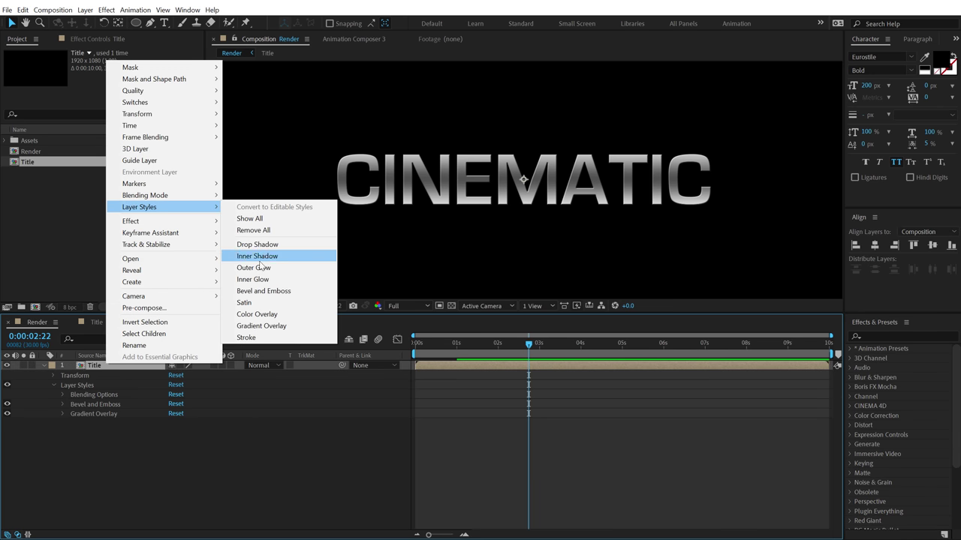
pyautogui.click(244, 302)
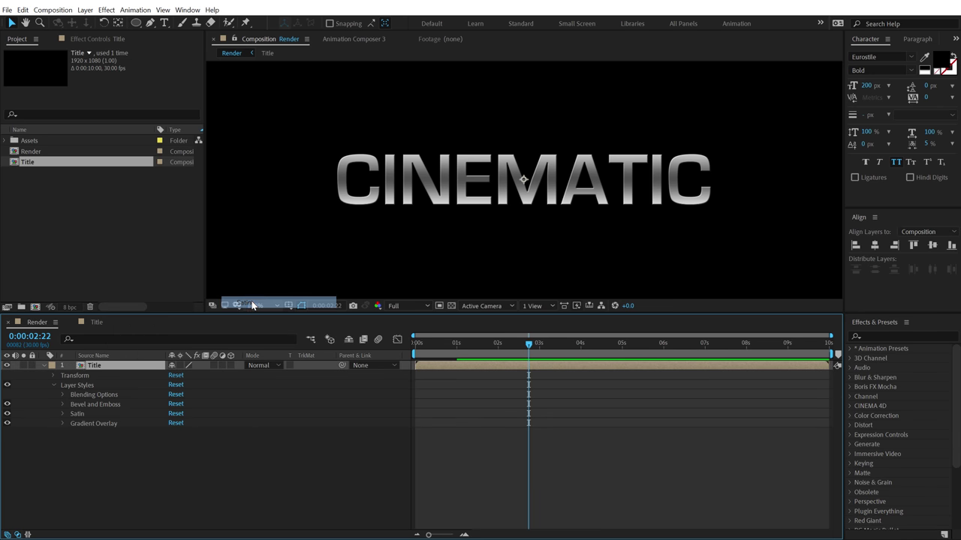
pyautogui.click(63, 413)
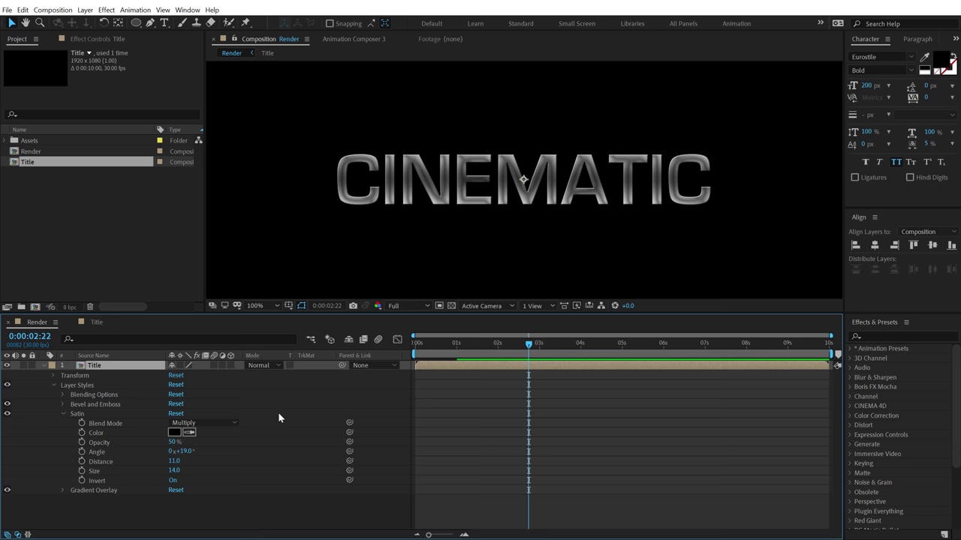
# Change the Satin color to dark gray and set its Distance to 35
pyautogui.click(175, 433)
pyautogui.moveTo(137, 260); pyautogui.dragTo(73, 294)
pyautogui.click(331, 196)
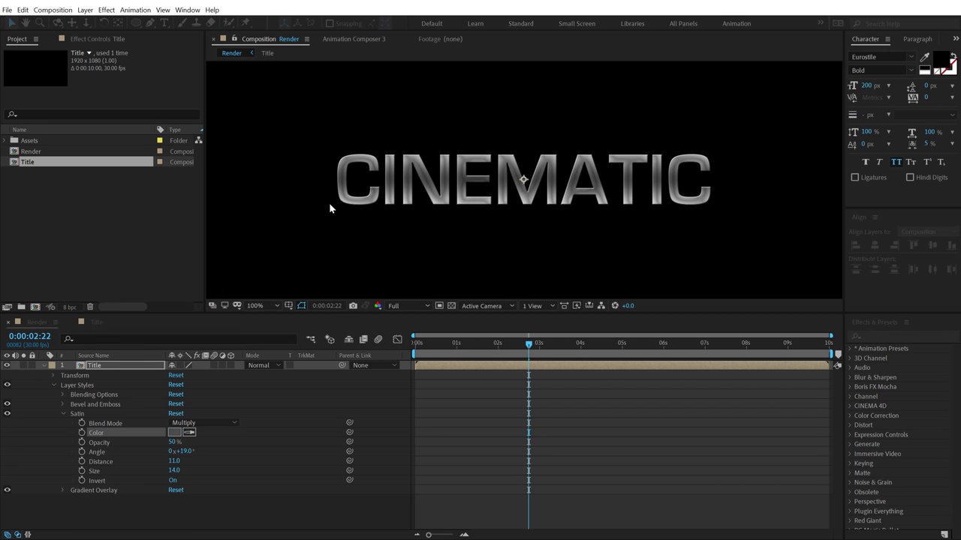
pyautogui.click(174, 463)
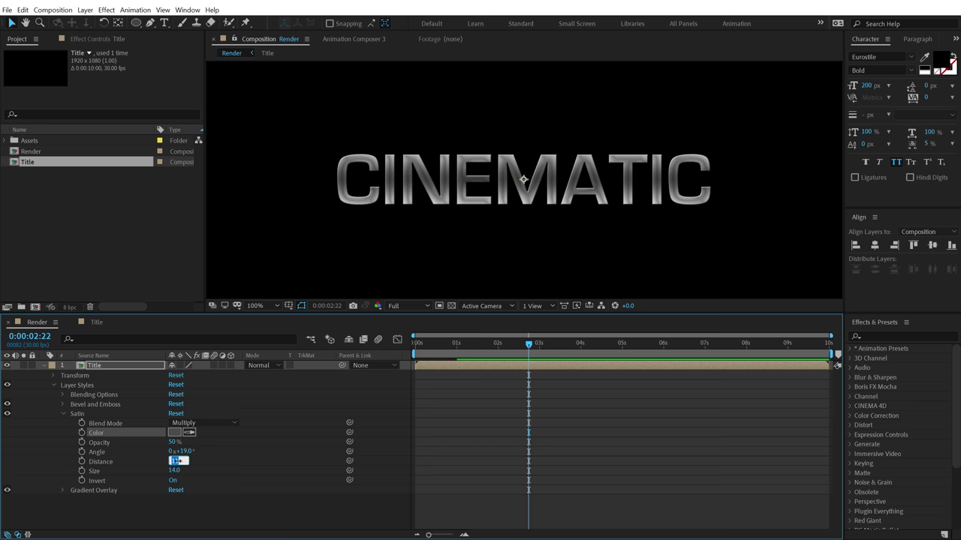
pyautogui.write('35')
pyautogui.click(135, 463)
# Turn off the Satin Invert option and adjust its Angle to 261°
pyautogui.moveTo(179, 451); pyautogui.dragTo(299, 446)
pyautogui.click(172, 480)
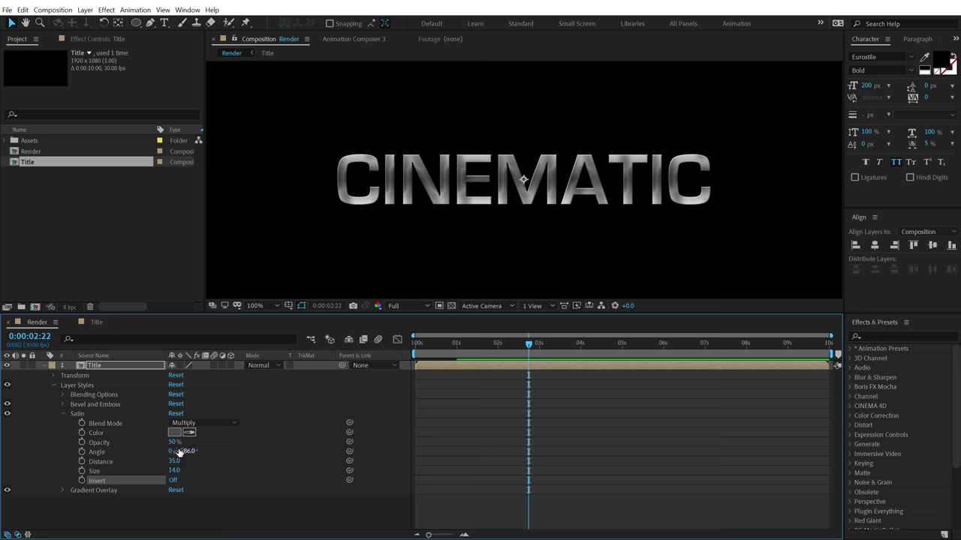
pyautogui.moveTo(187, 450)
pyautogui.mouseDown()
pyautogui.moveTo(199, 451)
pyautogui.moveTo(181, 434)
pyautogui.mouseUp()
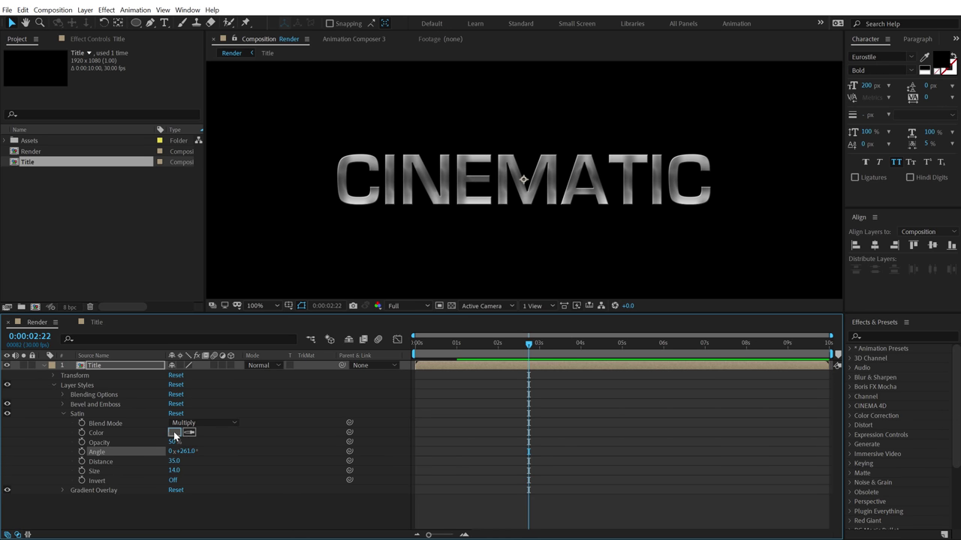
# Set the Satin color to 404040 and its Opacity to 70%
pyautogui.click(174, 433)
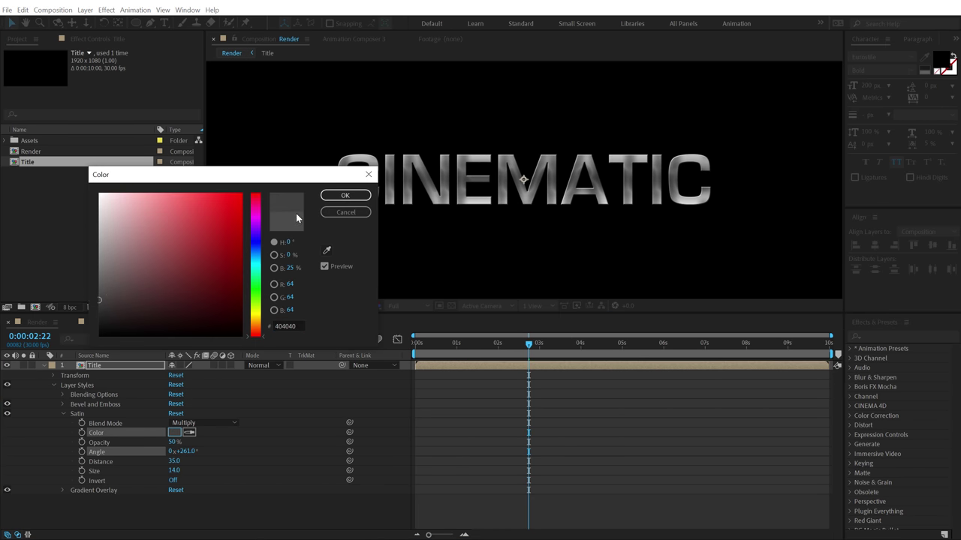
pyautogui.click(331, 195)
pyautogui.click(173, 442)
pyautogui.write('60')
pyautogui.press('Return')
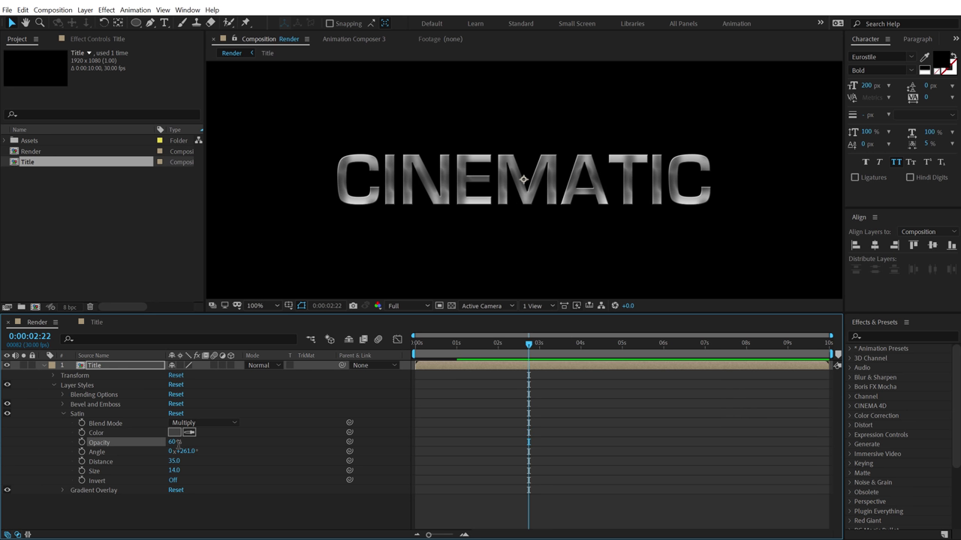
pyautogui.click(172, 442)
pyautogui.write('70')
pyautogui.press('Return')
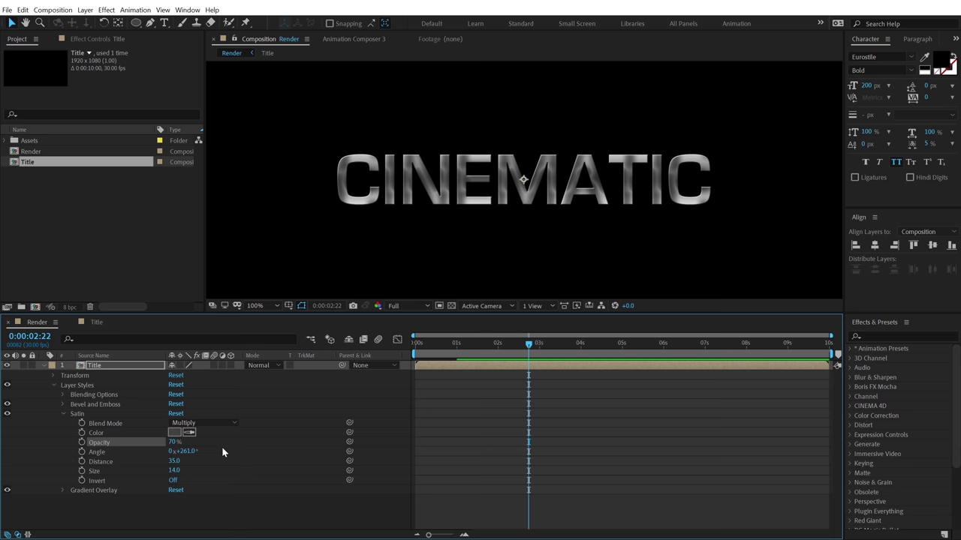
# Set the Satin Angle to 0° at the start of the timeline and keyframe it
pyautogui.press('Home')
pyautogui.click(180, 451)
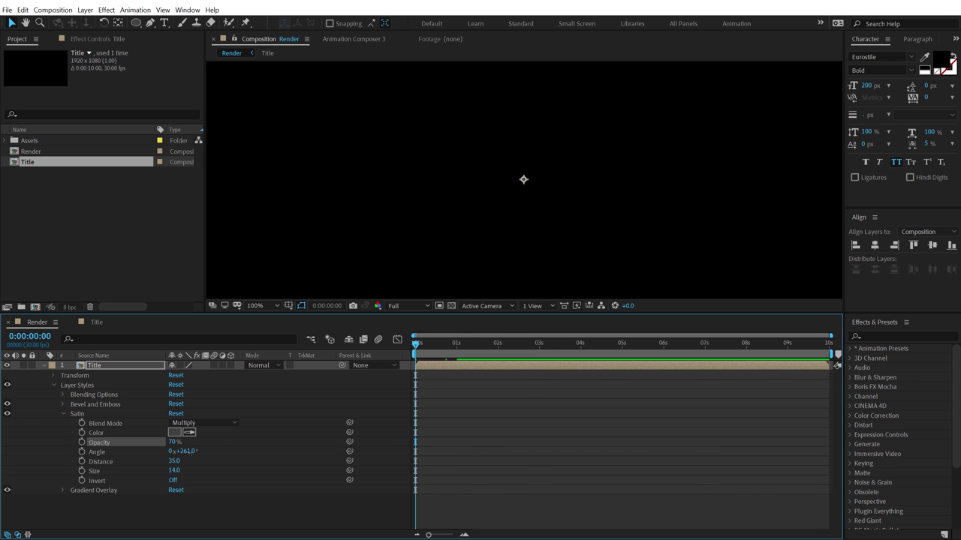
pyautogui.write('0')
pyautogui.press('Return')
pyautogui.click(83, 451)
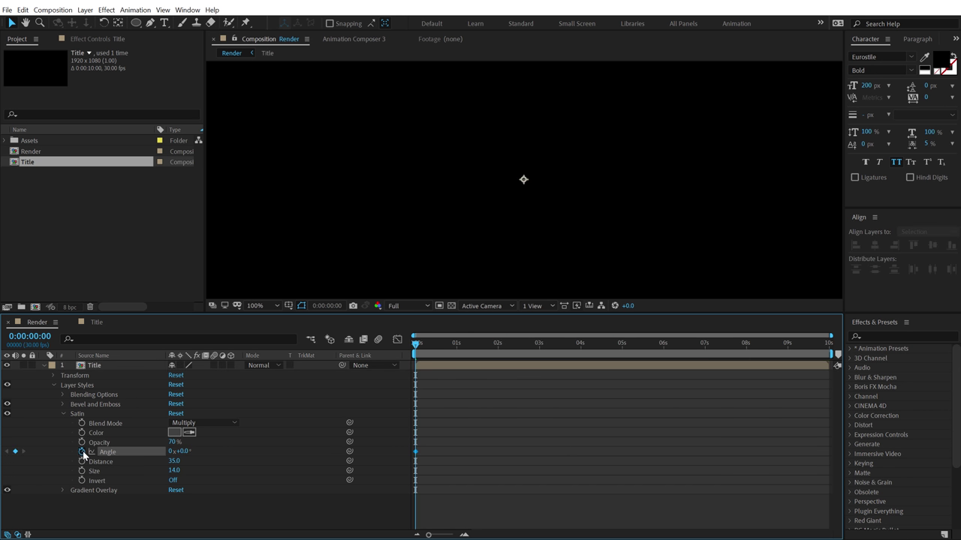
# Set the Satin Angle to 180° at 5 seconds and preview the animation from the start
pyautogui.click(622, 345)
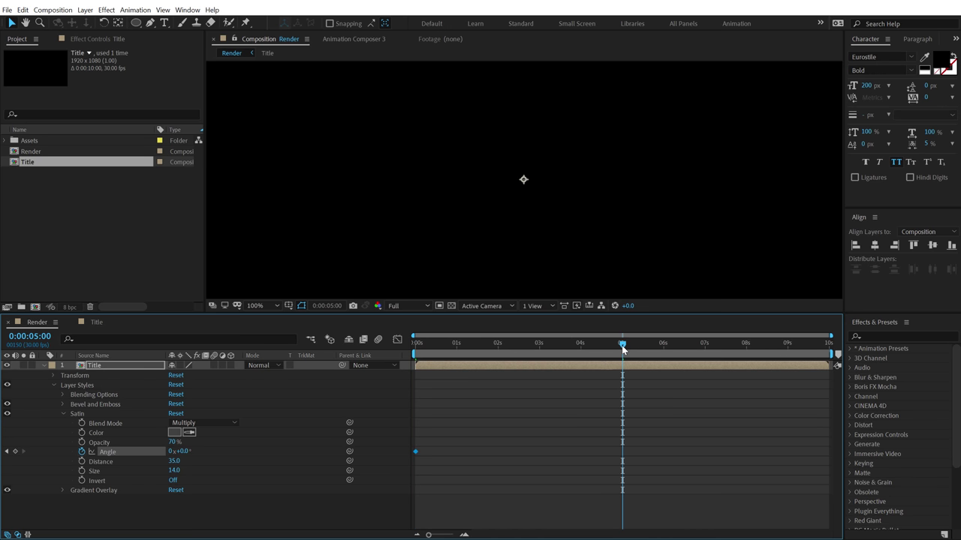
pyautogui.click(182, 451)
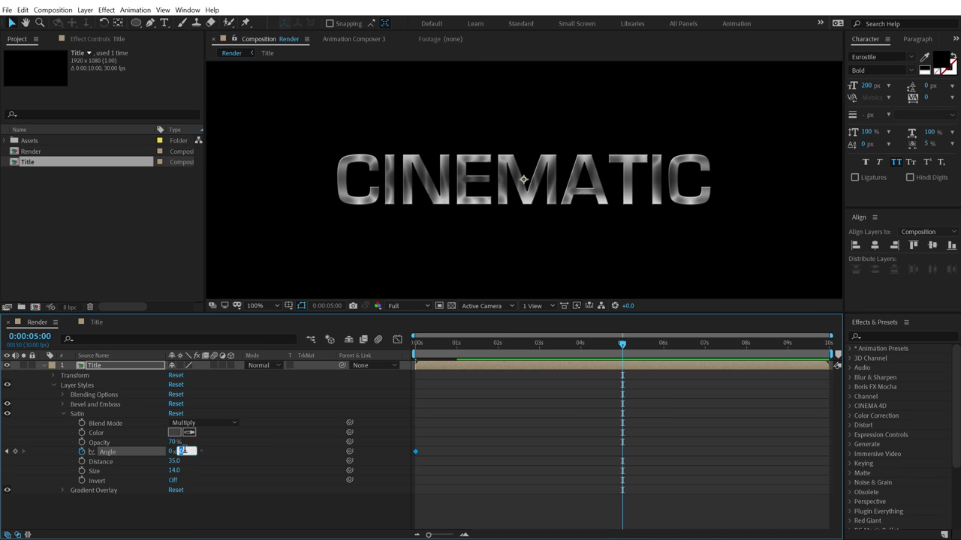
pyautogui.press('Return')
pyautogui.press('Home')
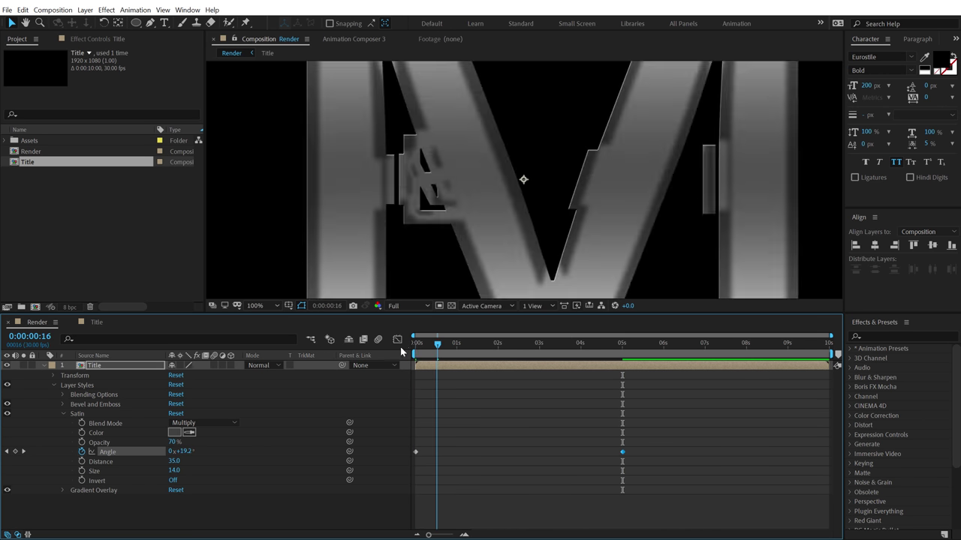
pyautogui.press('space')
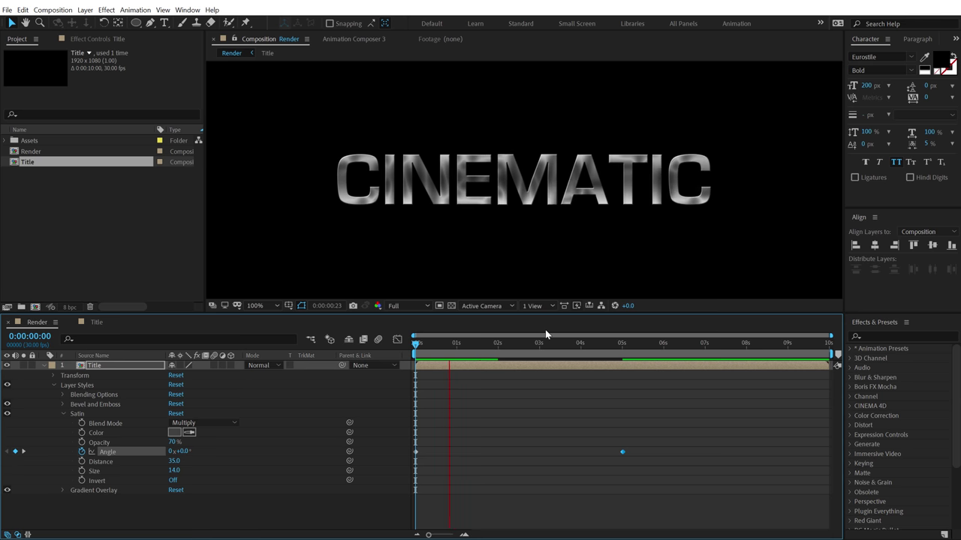
# Set the Satin Angle keyframe at 5 seconds to 140° and scrub through the shine animation
pyautogui.click(621, 341)
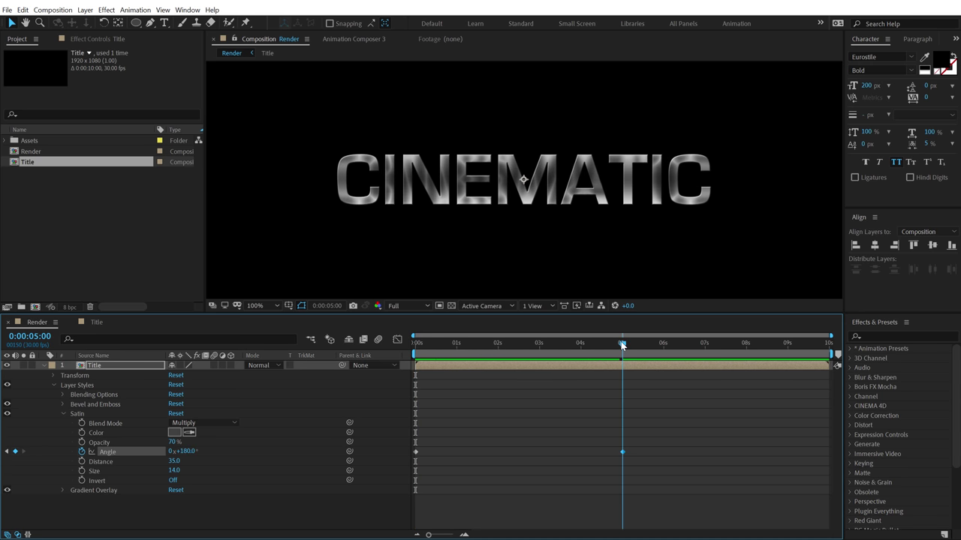
pyautogui.click(184, 451)
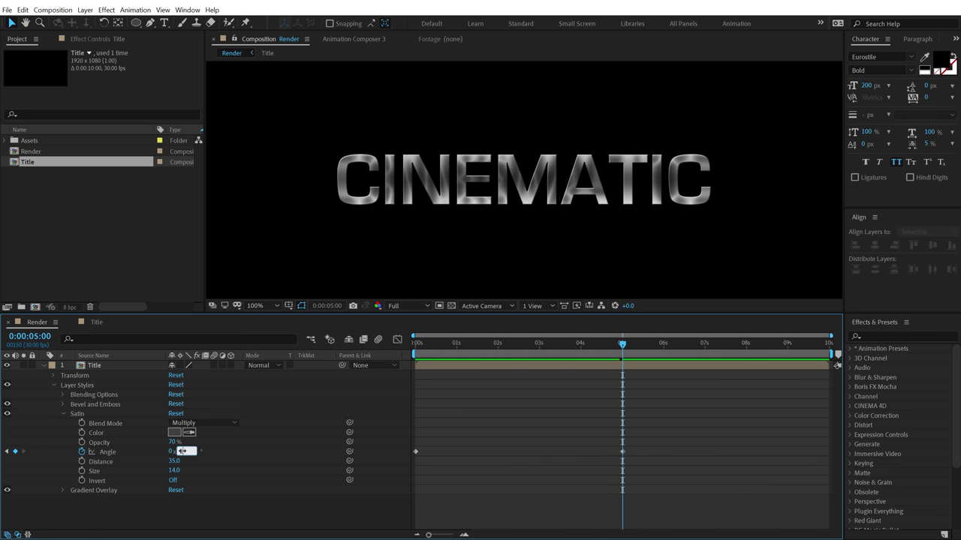
pyautogui.write('140')
pyautogui.press('Return')
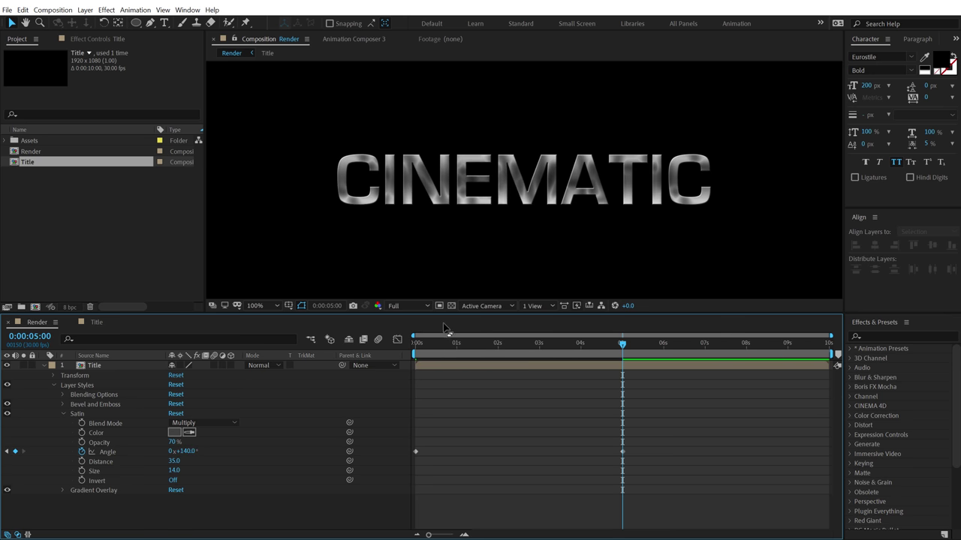
pyautogui.moveTo(445, 346); pyautogui.dragTo(553, 343)
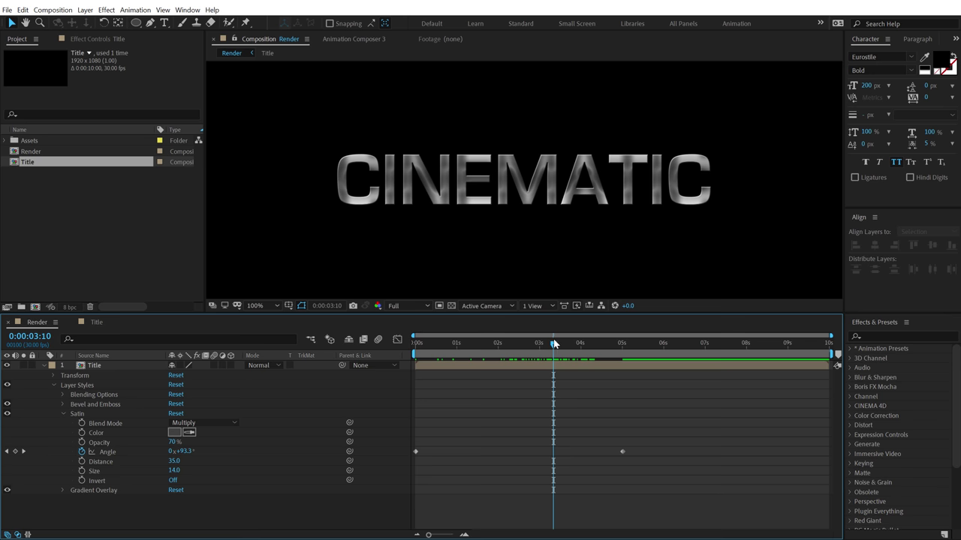
# Make the Title layer 3D in the Render composition and duplicate it
pyautogui.moveTo(490, 347); pyautogui.dragTo(580, 350)
pyautogui.scroll(2, 506, 270)
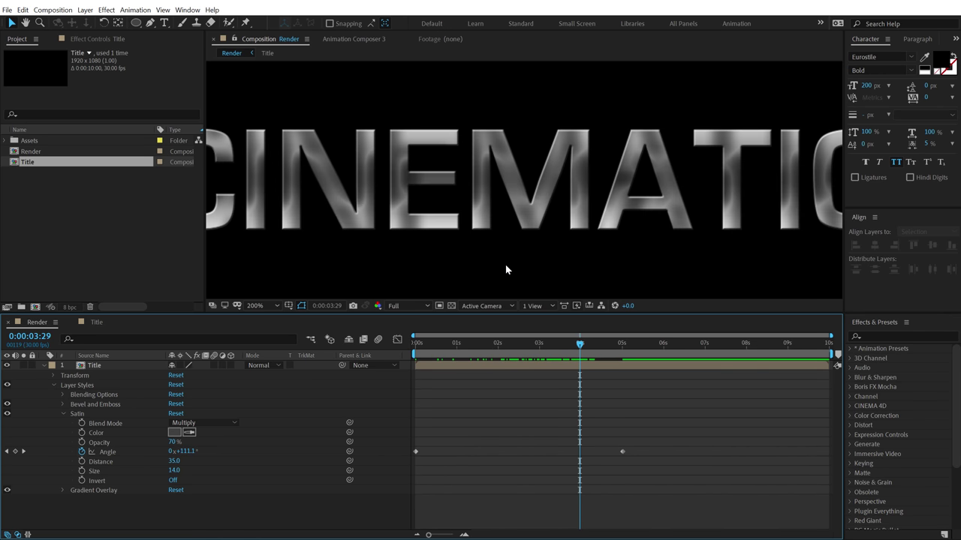
pyautogui.scroll(-2, 506, 269)
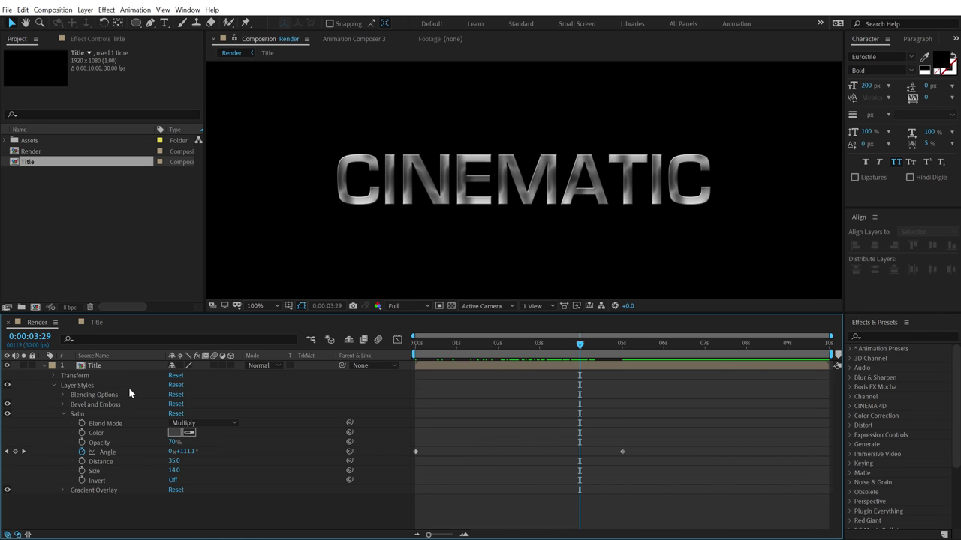
pyautogui.click(43, 364)
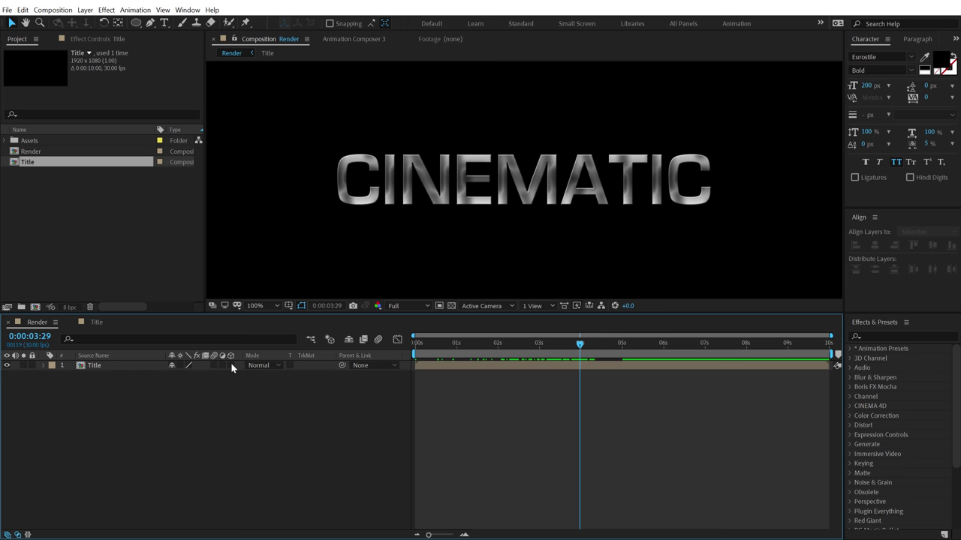
pyautogui.click(108, 367)
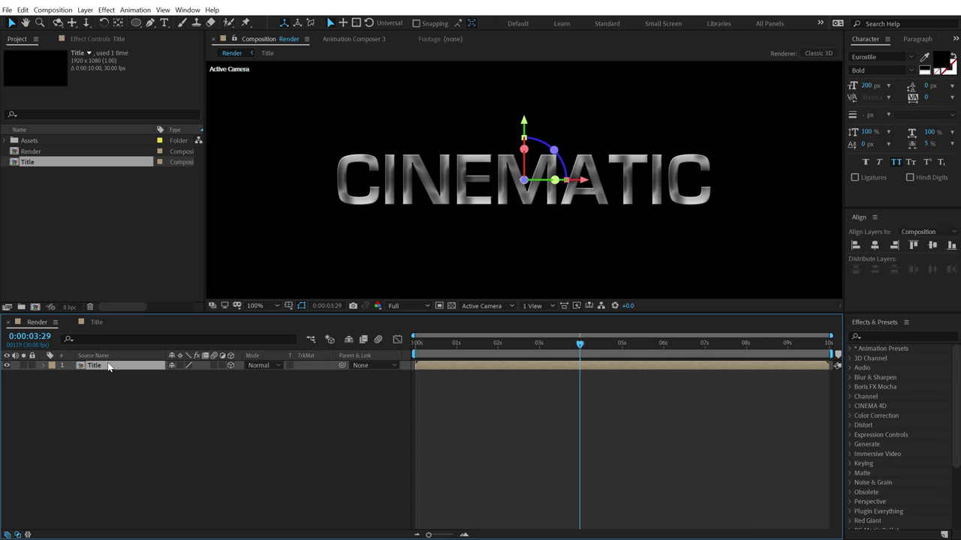
pyautogui.hotkey('ctrl', 'd')
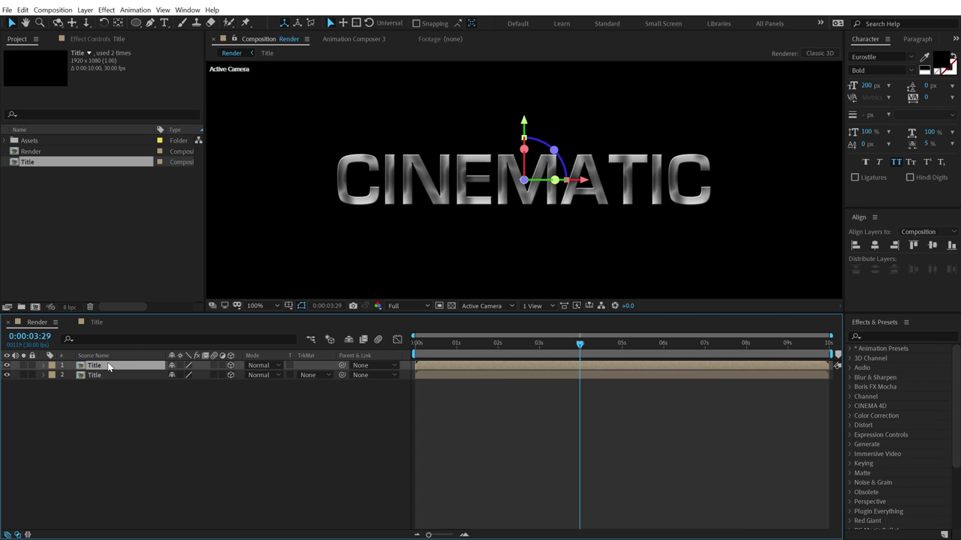
# Set the Z position of the lower Title layer to 20
pyautogui.click(96, 376)
pyautogui.press('p')
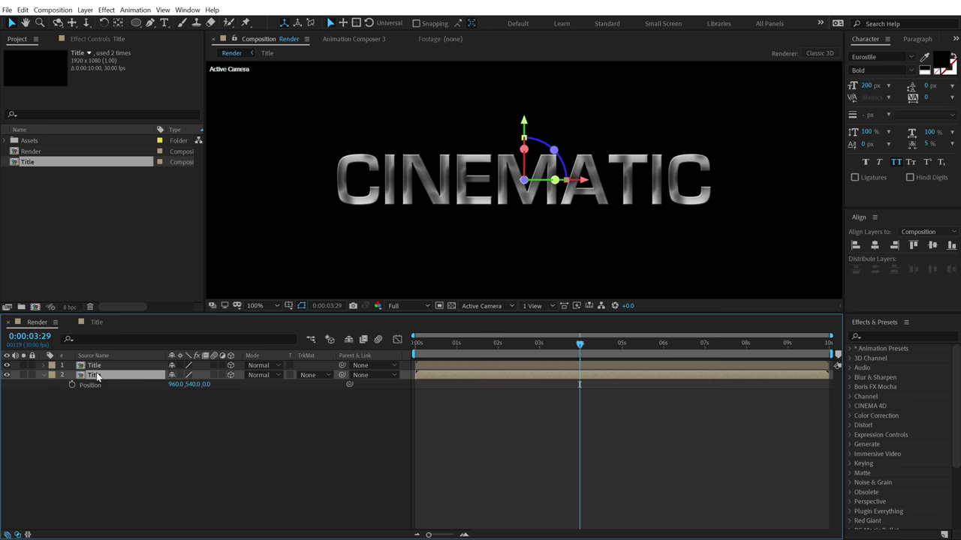
pyautogui.click(207, 384)
pyautogui.press('Return')
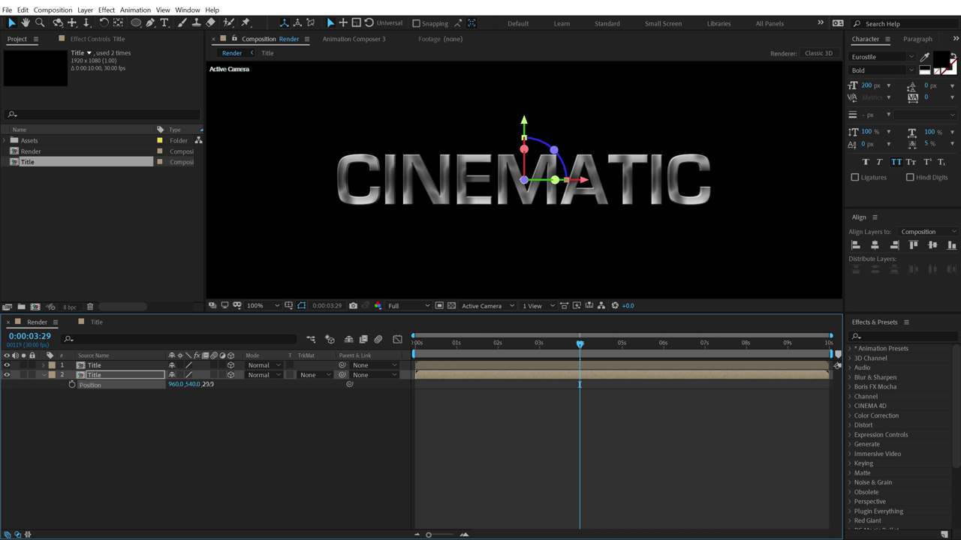
pyautogui.click(208, 392)
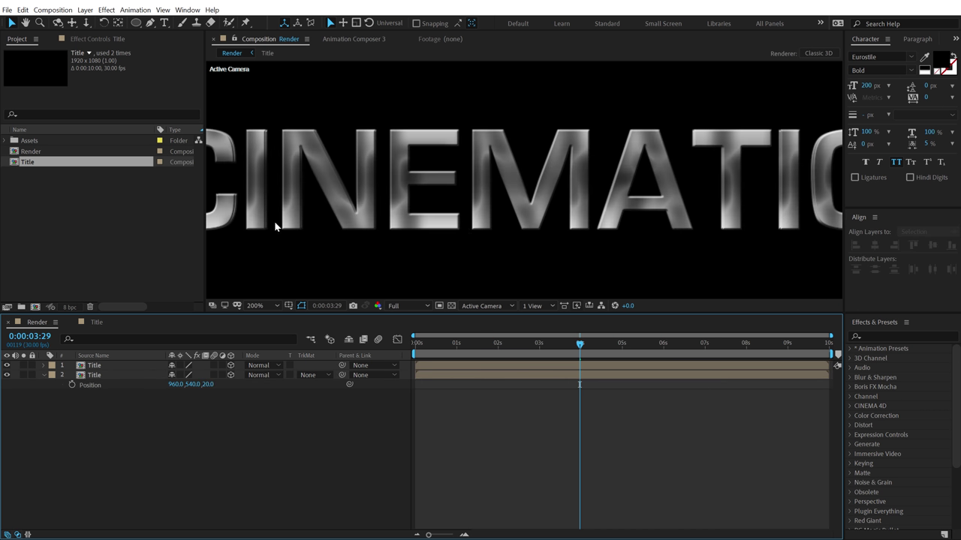
# Turn off the Satin style in the lower Title layer's Layer Styles
pyautogui.click(365, 221)
pyautogui.click(43, 375)
pyautogui.click(43, 375)
pyautogui.click(53, 385)
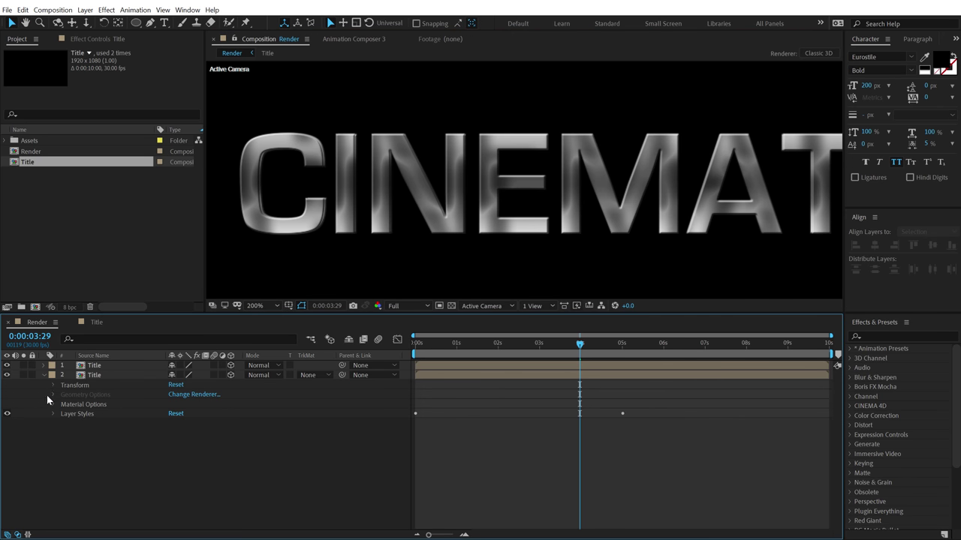
pyautogui.click(52, 413)
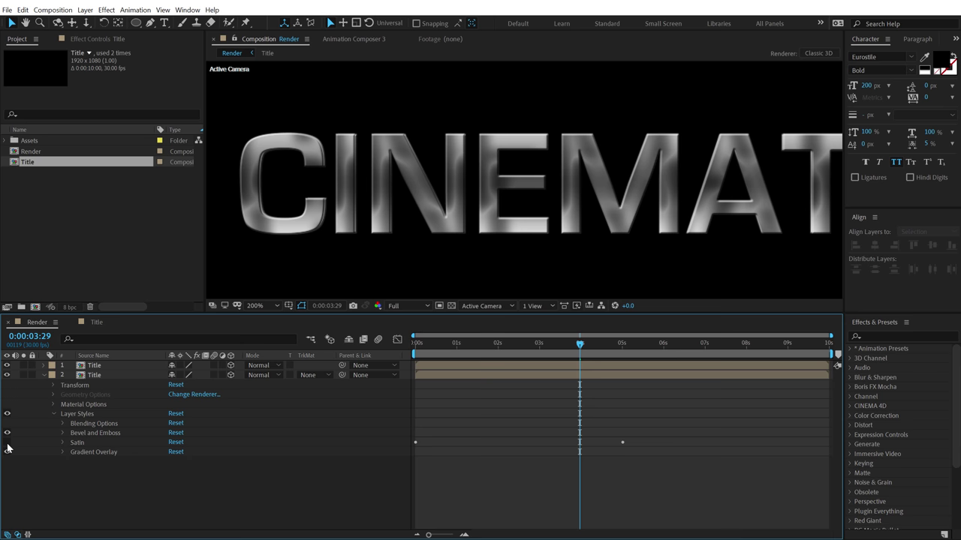
# Add color stops at about 25% and 75% to the lower Title's Gradient Overlay and set the 25% stop to 4C4C4C
pyautogui.click(62, 452)
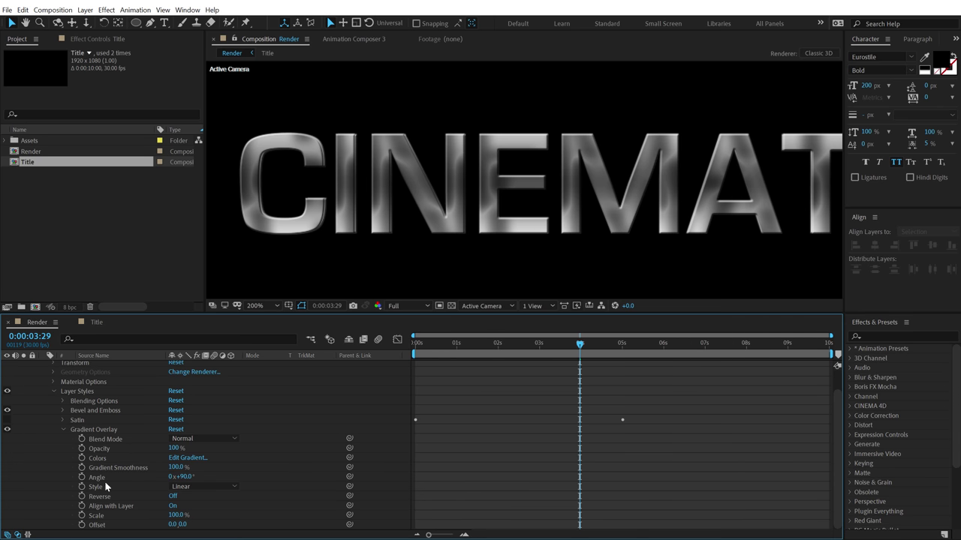
pyautogui.click(189, 459)
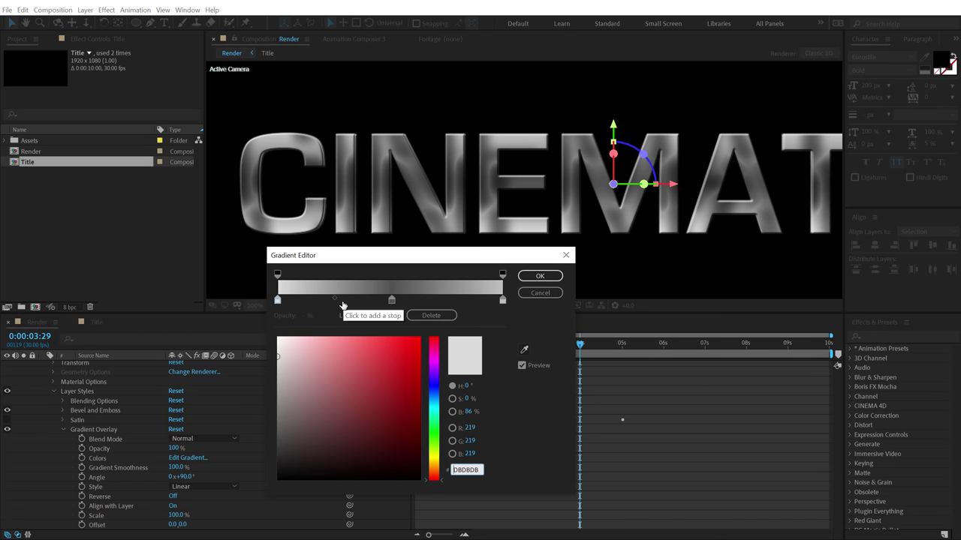
pyautogui.click(335, 299)
pyautogui.click(449, 300)
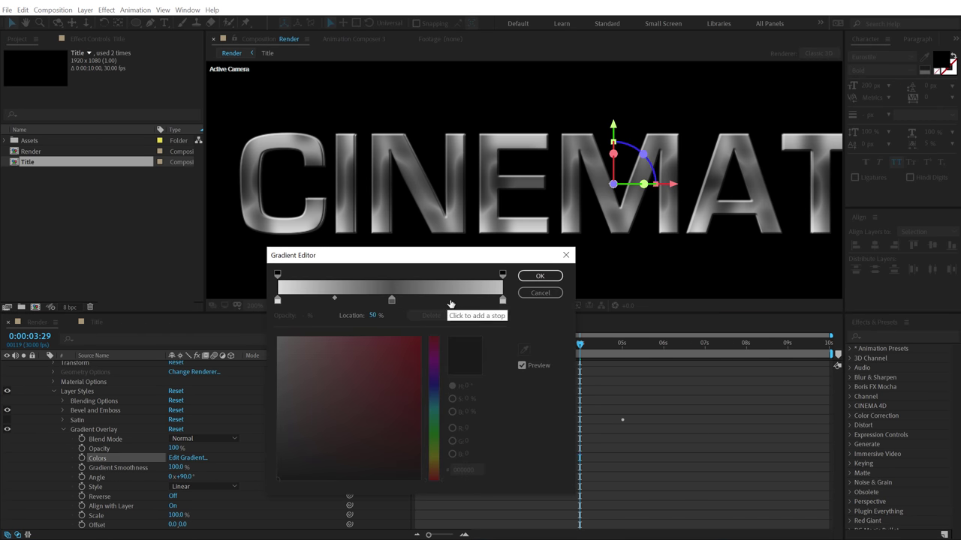
pyautogui.click(333, 301)
pyautogui.moveTo(292, 357)
pyautogui.mouseDown()
pyautogui.moveTo(287, 388)
pyautogui.moveTo(254, 447)
pyautogui.moveTo(255, 437)
pyautogui.mouseUp()
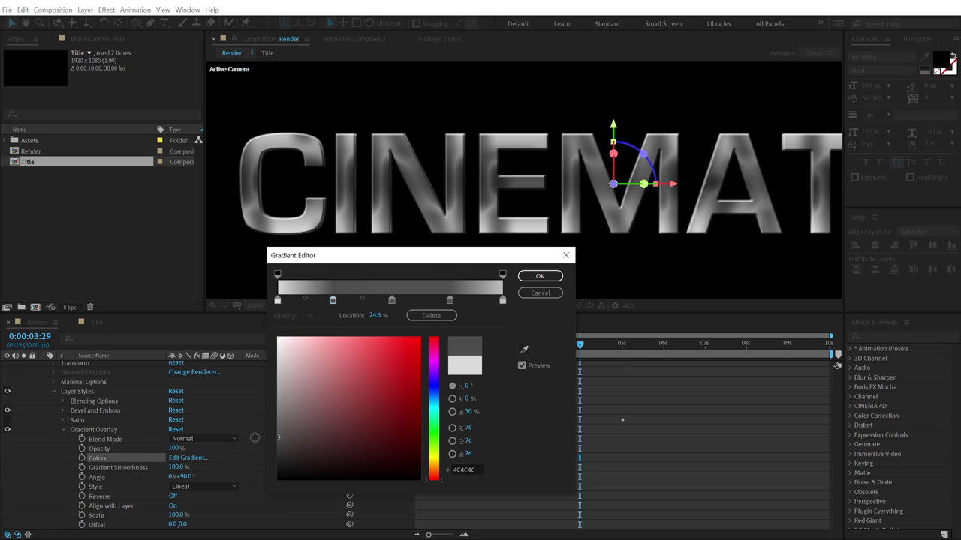
# Make the gradient's middle stop light gray and the 75% stop dark gray, set the end stop to E5E5E5, and apply the gradient
pyautogui.click(391, 300)
pyautogui.moveTo(316, 358)
pyautogui.mouseDown()
pyautogui.moveTo(258, 351)
pyautogui.moveTo(252, 387)
pyautogui.moveTo(255, 374)
pyautogui.mouseUp()
pyautogui.click(450, 301)
pyautogui.moveTo(279, 439)
pyautogui.mouseDown()
pyautogui.moveTo(260, 449)
pyautogui.moveTo(263, 436)
pyautogui.mouseUp()
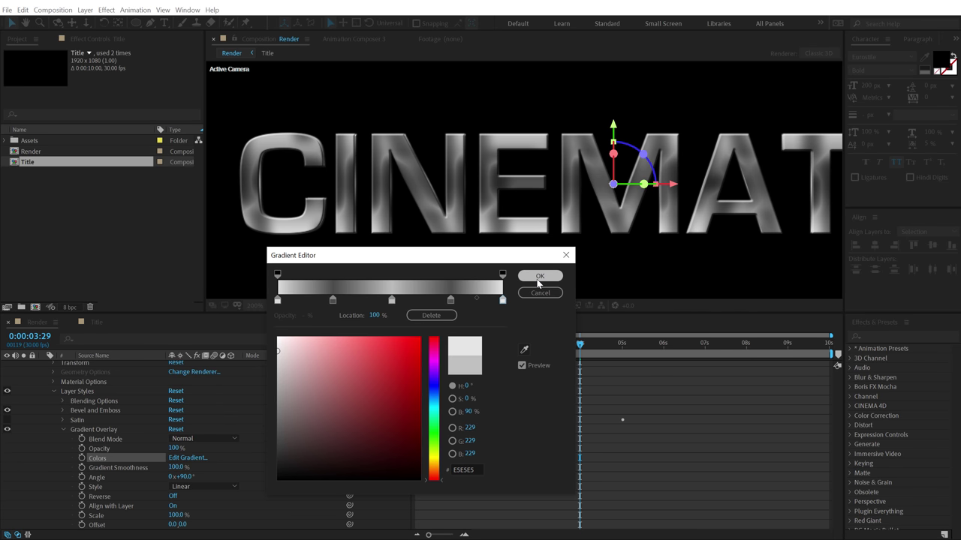
pyautogui.click(540, 275)
# Duplicate the second Title layer and set the new lowest copy's Z position to 40
pyautogui.scroll(1, 48, 388)
pyautogui.click(42, 374)
pyautogui.click(97, 375)
pyautogui.hotkey('ctrl', 'd')
pyautogui.click(100, 385)
pyautogui.press('p')
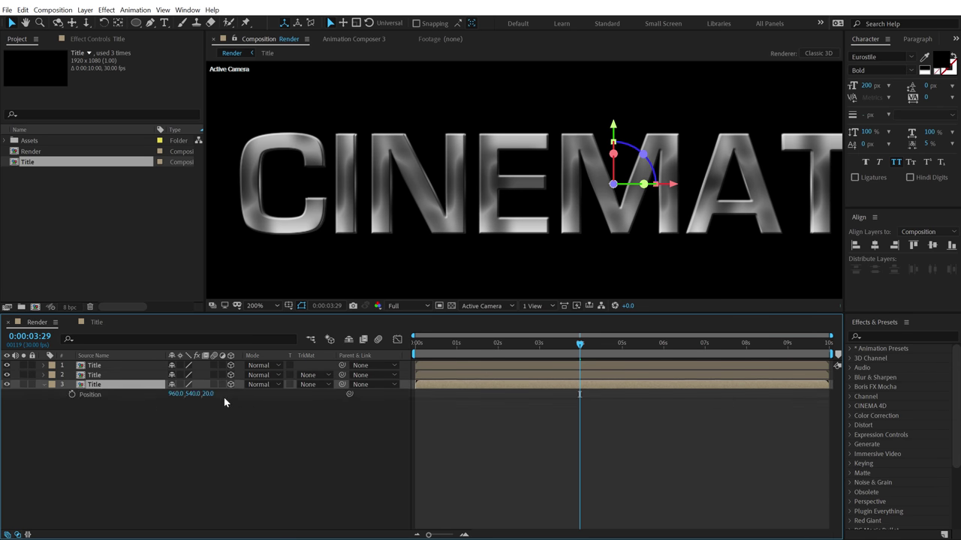
pyautogui.click(208, 394)
pyautogui.write('40')
pyautogui.press('Return')
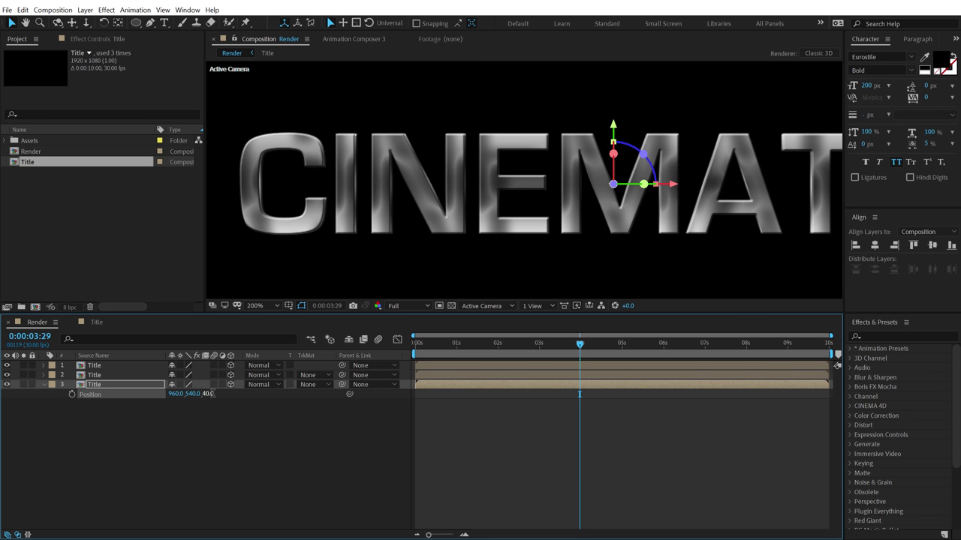
# Duplicate the third Title layer and set the new lowest copy's Z position to 60
pyautogui.click(100, 385)
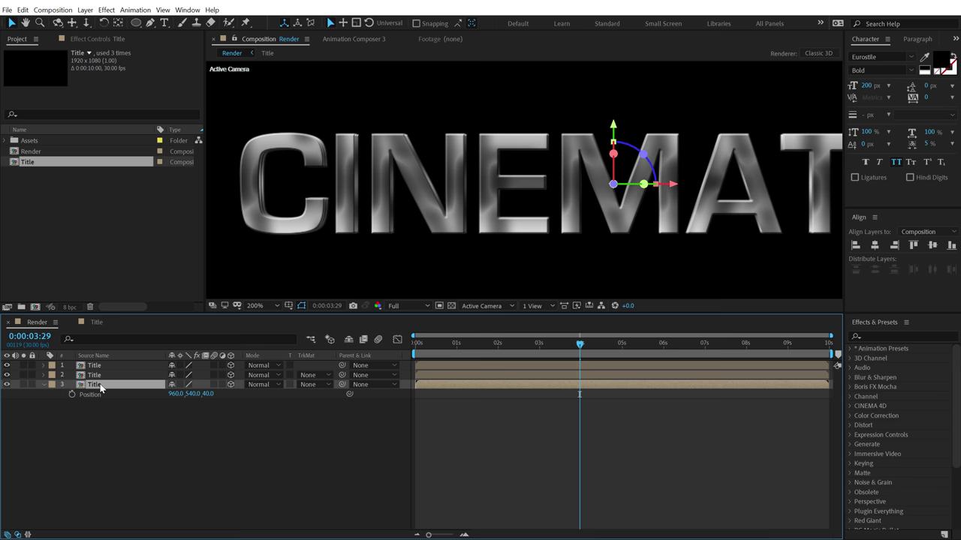
pyautogui.hotkey('ctrl', 'd')
pyautogui.click(90, 394)
pyautogui.press('p')
pyautogui.click(212, 404)
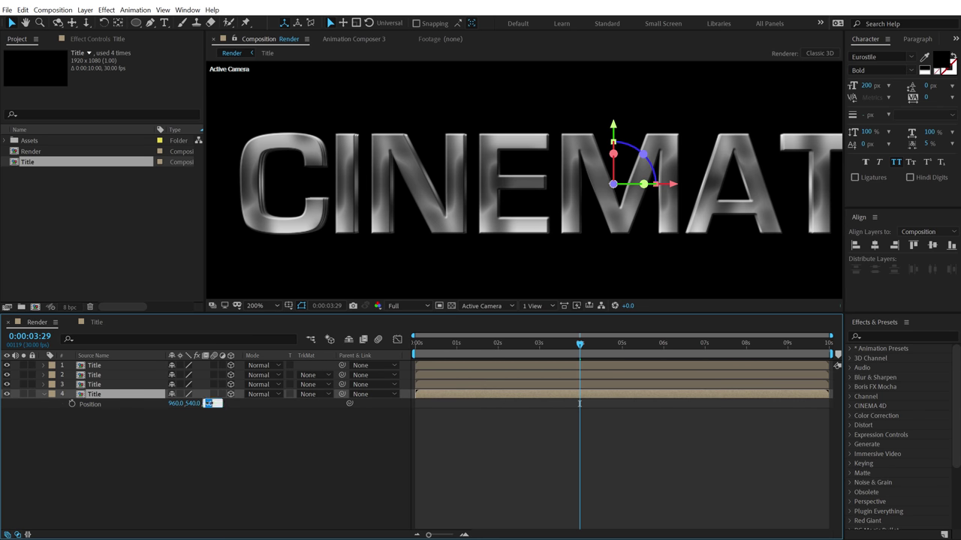
pyautogui.write('60')
pyautogui.press('Return')
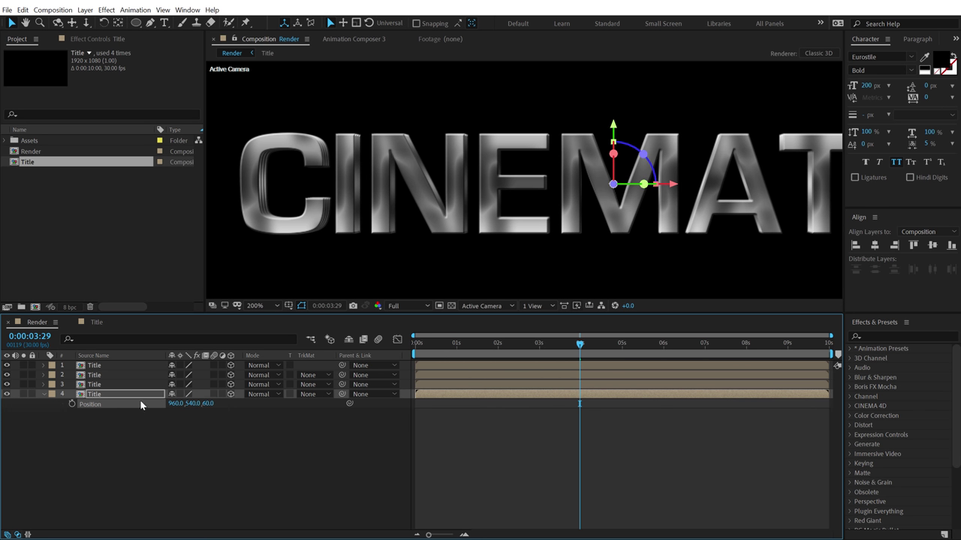
# Duplicate the fourth Title layer and set the lowest copy's Z position to 80
pyautogui.press('Return')
pyautogui.hotkey('ctrl', 'd')
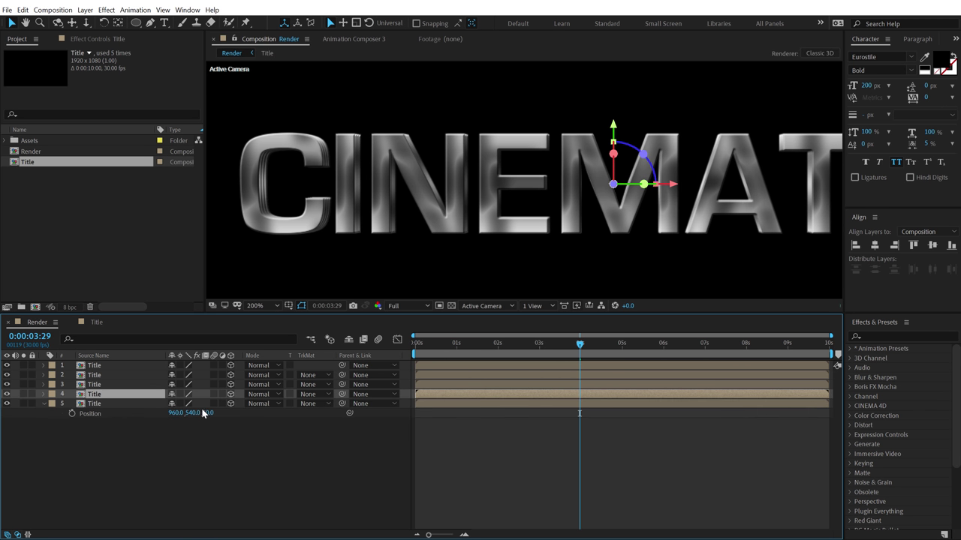
pyautogui.click(212, 414)
pyautogui.write('80')
pyautogui.press('Return')
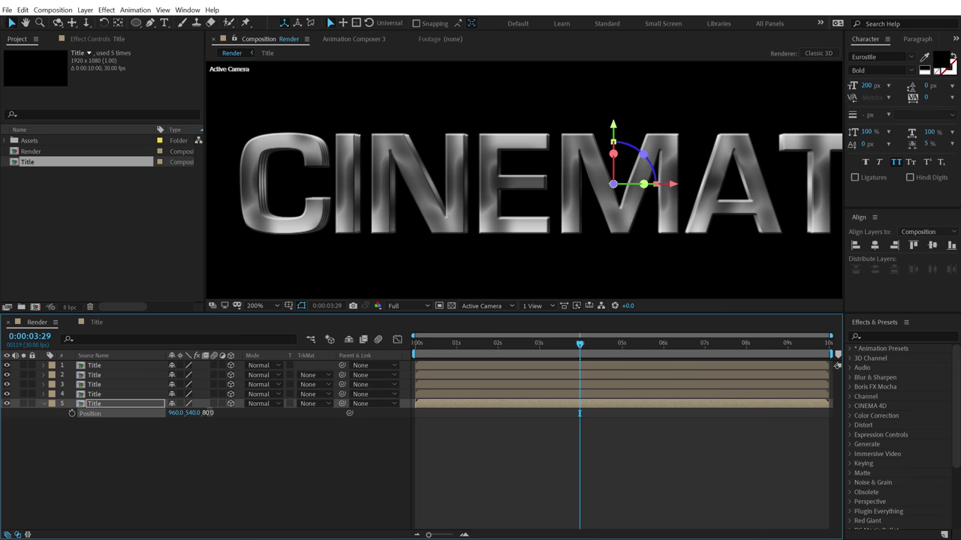
pyautogui.click(199, 466)
# Preview the extruded letters' fly-in in the Render composition and compare it with the source Title composition
pyautogui.press(',')
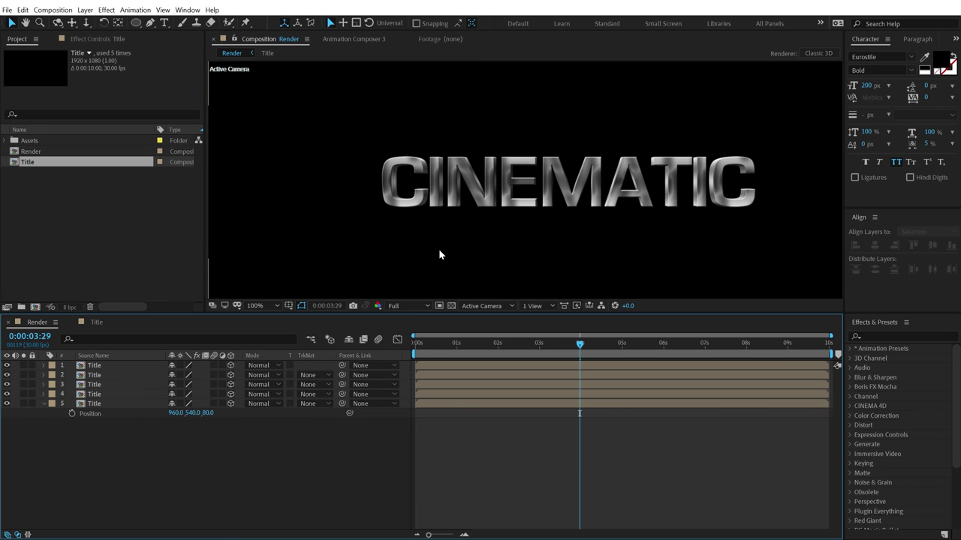
pyautogui.click(430, 342)
pyautogui.moveTo(432, 343); pyautogui.dragTo(446, 343)
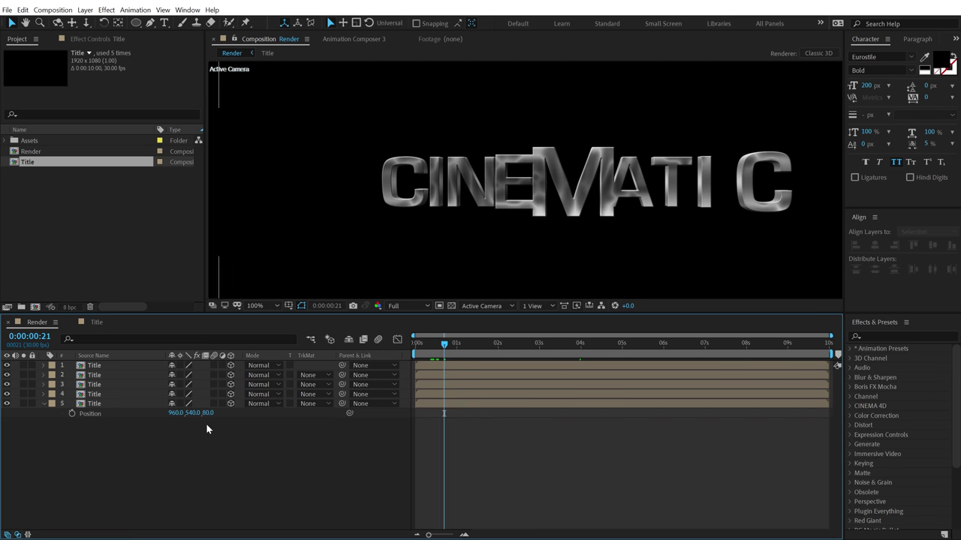
pyautogui.doubleClick(100, 367)
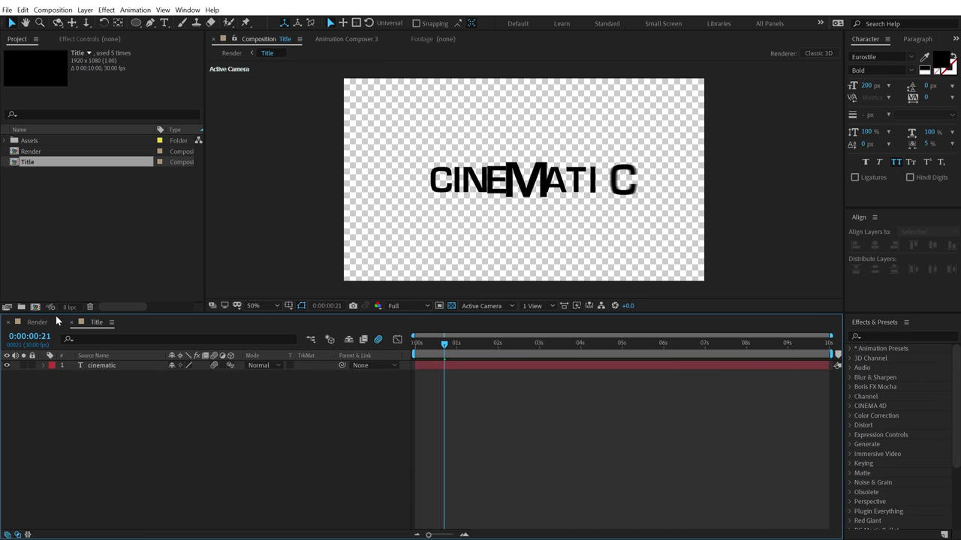
pyautogui.click(36, 322)
pyautogui.moveTo(449, 345); pyautogui.dragTo(393, 357)
pyautogui.scroll(-1, 461, 276)
pyautogui.click(433, 345)
pyautogui.click(276, 471)
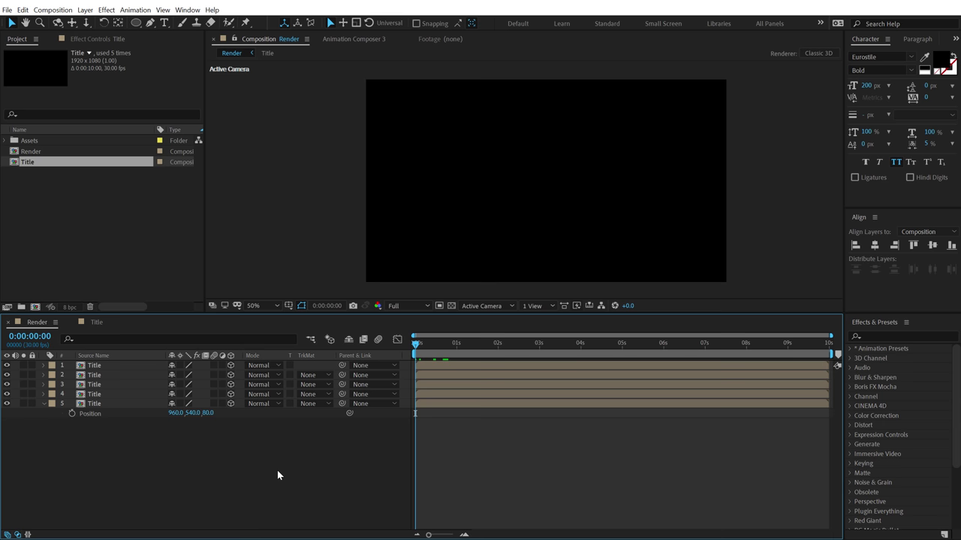
pyautogui.press('space')
pyautogui.moveTo(454, 344); pyautogui.dragTo(473, 347)
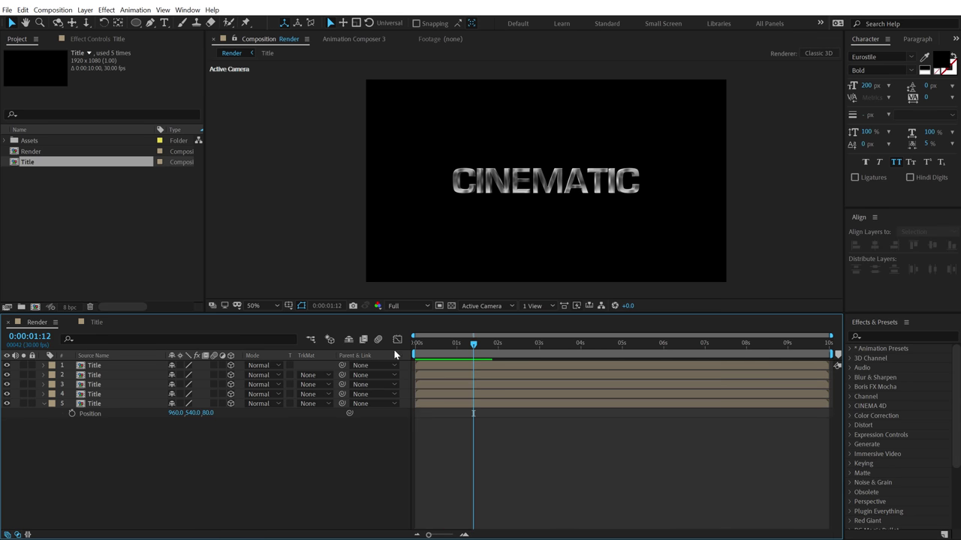
# Pre-compose all five Title layers as "Metal text" and make it a 3D layer with collapsed transformations
pyautogui.click(43, 404)
pyautogui.moveTo(72, 441); pyautogui.dragTo(107, 360)
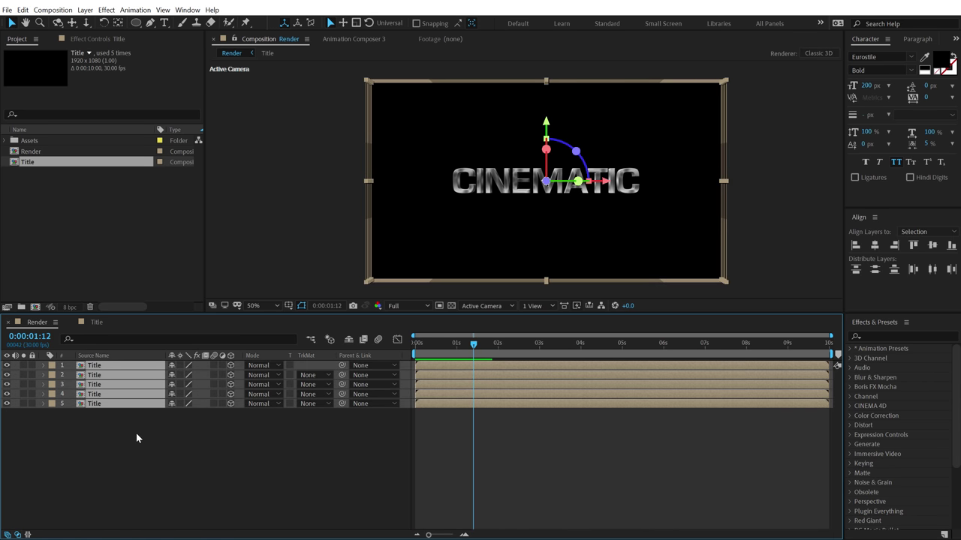
pyautogui.hotkey('ctrl', 'shift', 'c')
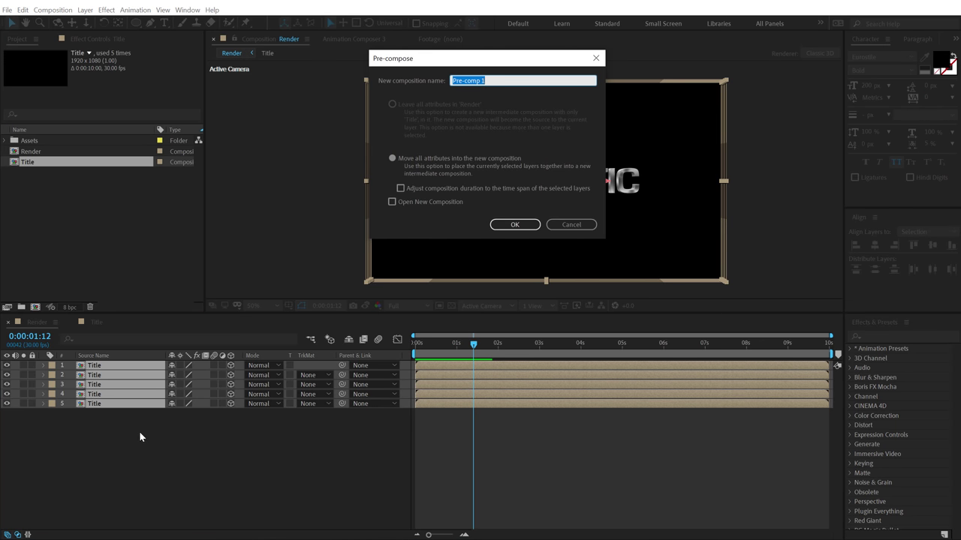
pyautogui.write('Metal text')
pyautogui.click(515, 224)
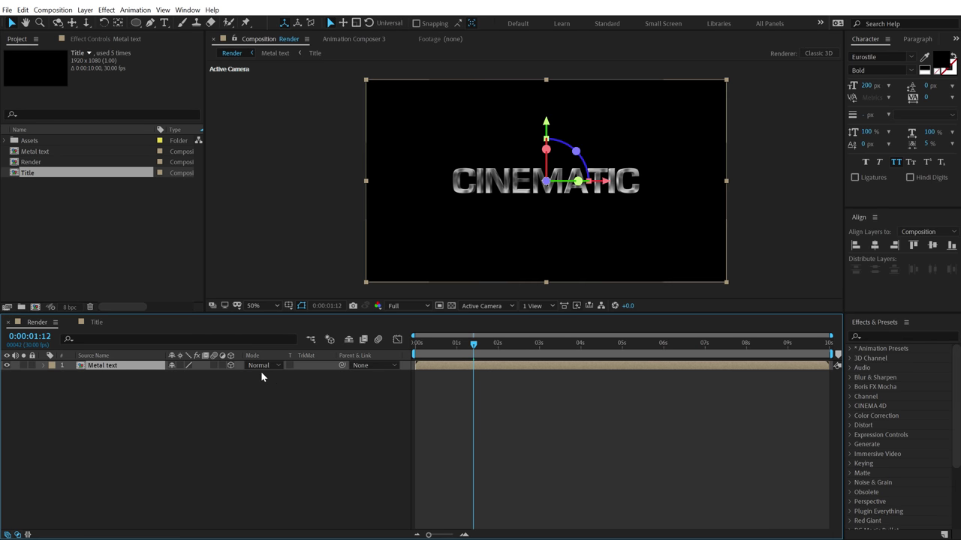
pyautogui.click(179, 366)
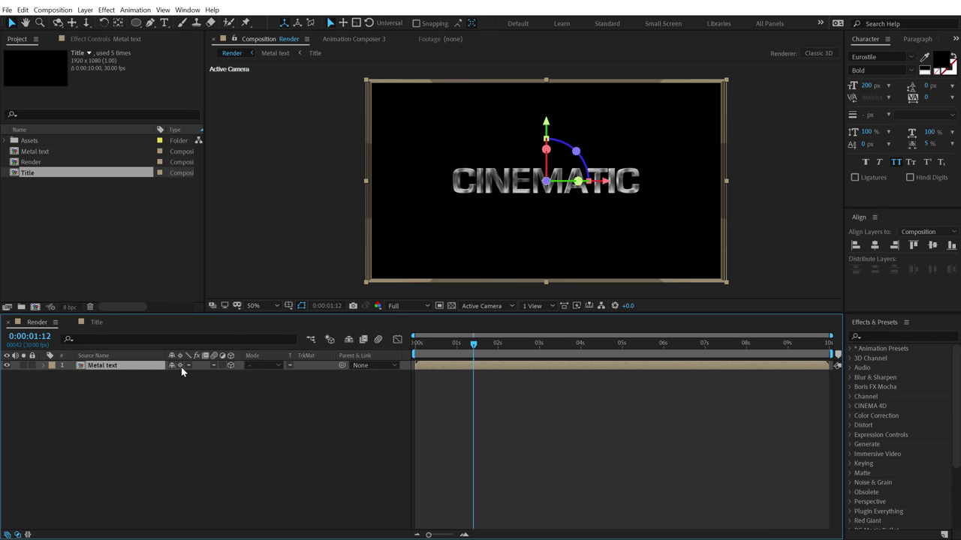
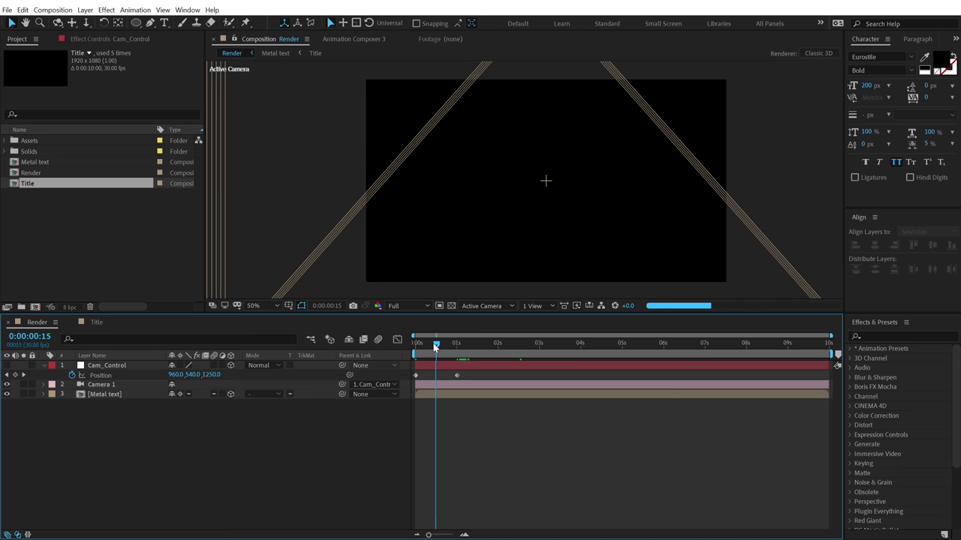
# Set the preview resolution to Auto and scrub through the camera move to frame 24
pyautogui.click(405, 306)
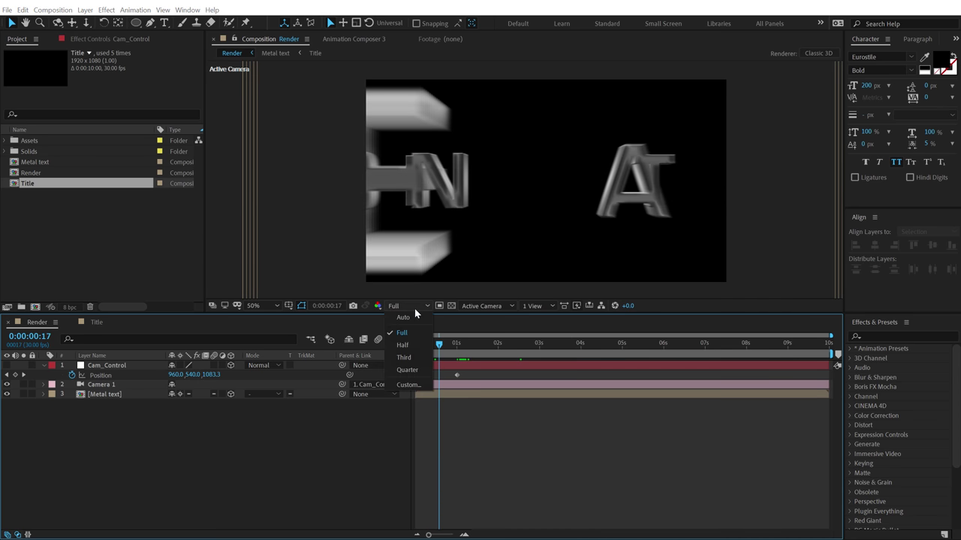
pyautogui.click(398, 325)
pyautogui.click(441, 345)
pyautogui.moveTo(448, 345)
pyautogui.mouseDown()
pyautogui.moveTo(428, 345)
pyautogui.moveTo(449, 344)
pyautogui.mouseUp()
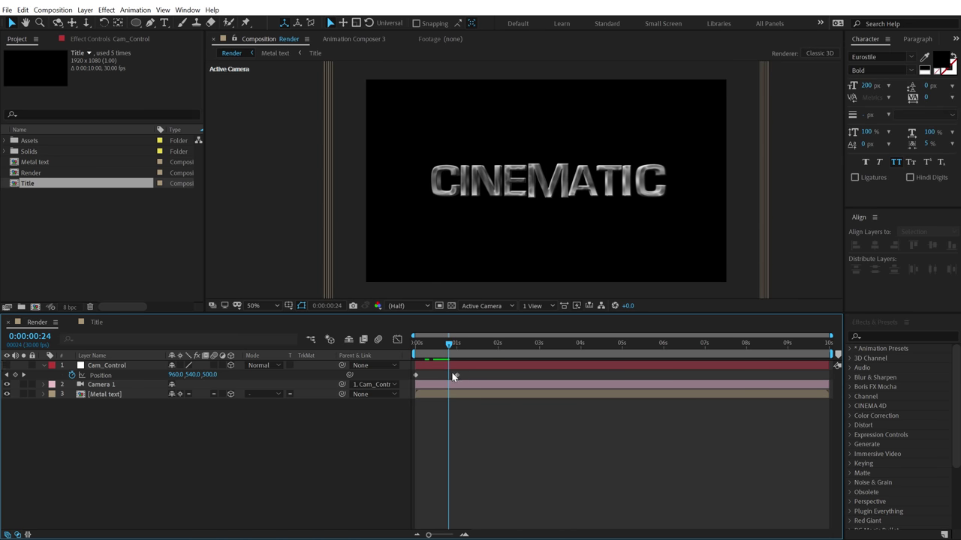
# Apply Easy Ease to both Position keyframes of the Cam_Control layer
pyautogui.click(456, 374)
pyautogui.rightClick(456, 375)
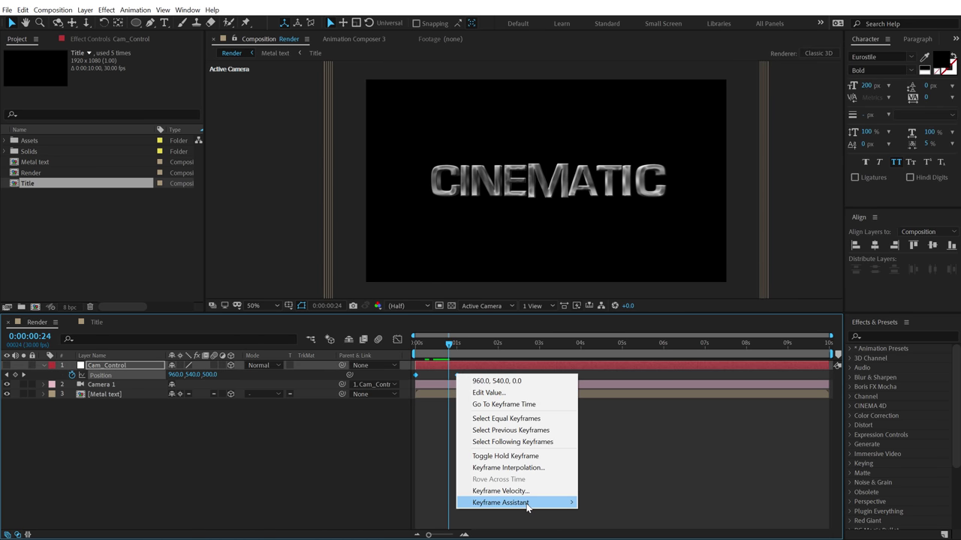
pyautogui.moveTo(525, 502)
pyautogui.click(625, 423)
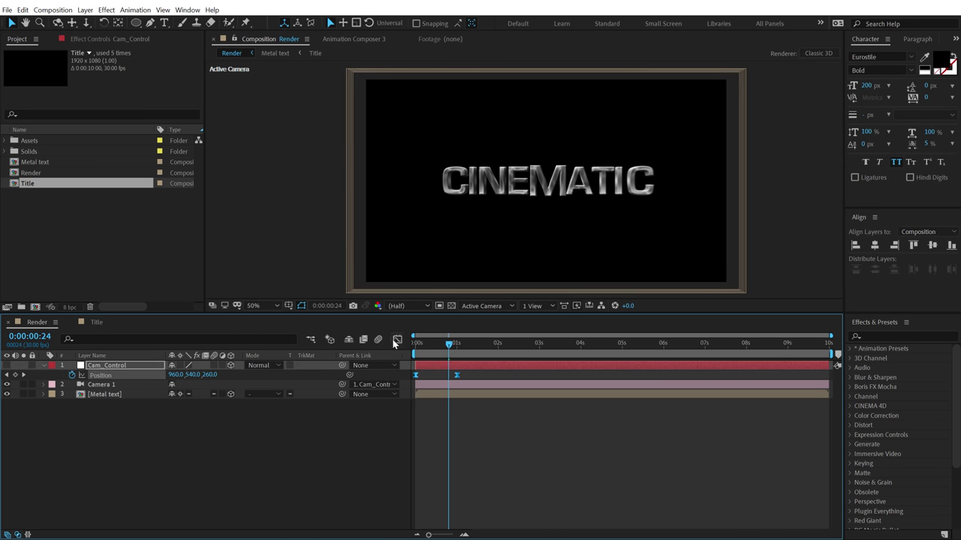
# Reshape Cam_Control's Position speed graph so it peaks right at the start and slows gradually toward the one-second keyframe
pyautogui.click(397, 340)
pyautogui.rightClick(489, 412)
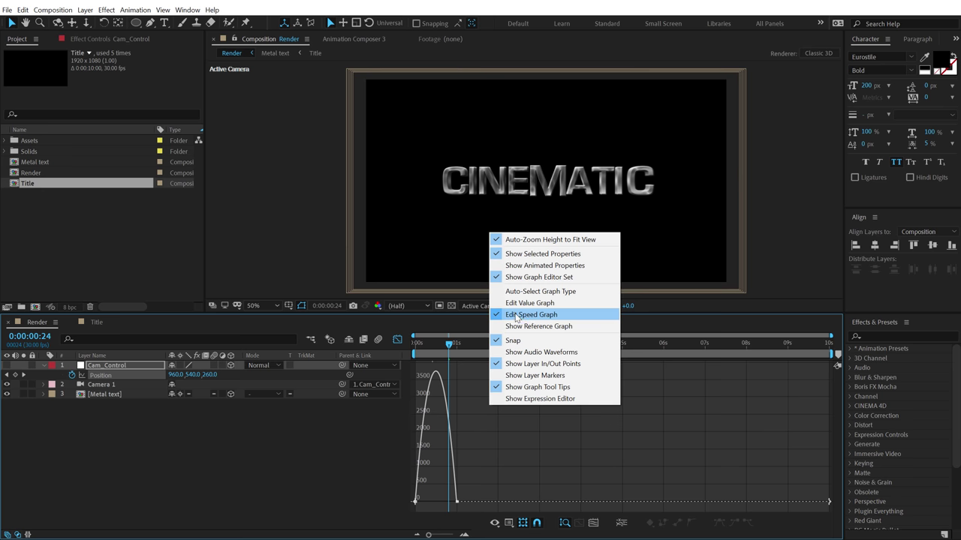
pyautogui.click(477, 451)
pyautogui.scroll(3, 473, 480)
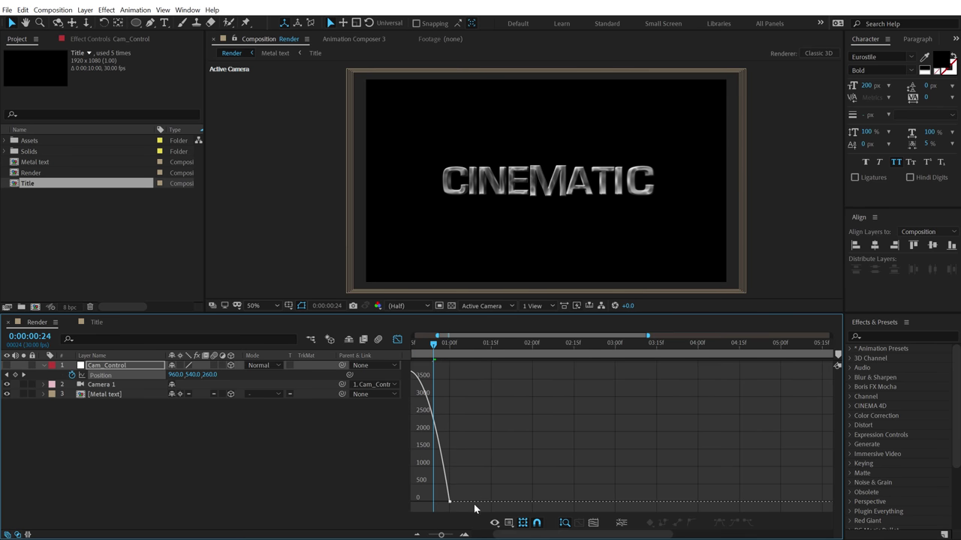
pyautogui.scroll(5, 451, 461)
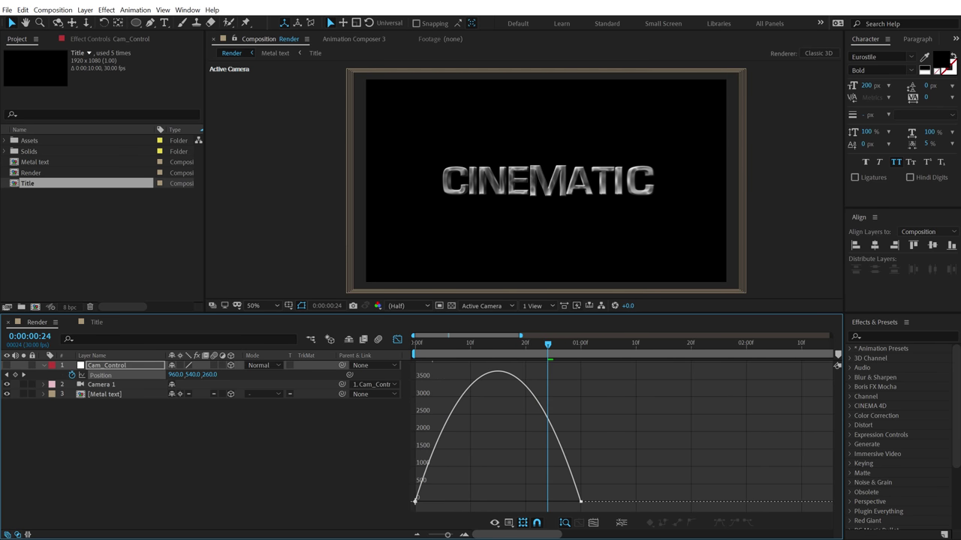
pyautogui.moveTo(622, 499); pyautogui.dragTo(411, 509)
pyautogui.moveTo(553, 501); pyautogui.dragTo(421, 502)
# Leave the speed graph and preview the eased camera move from the first frame
pyautogui.moveTo(428, 353); pyautogui.dragTo(415, 352)
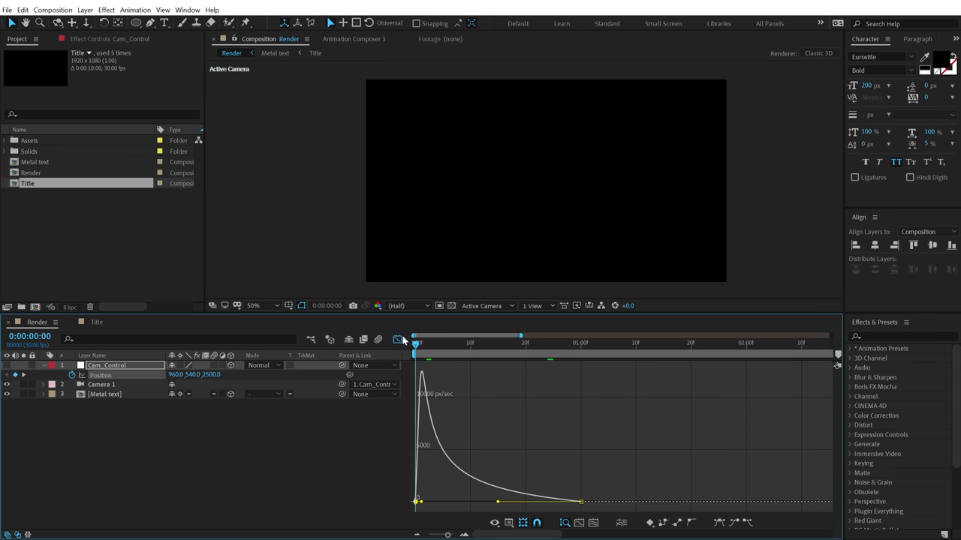
pyautogui.hotkey('shift', 'F3')
pyautogui.press('space')
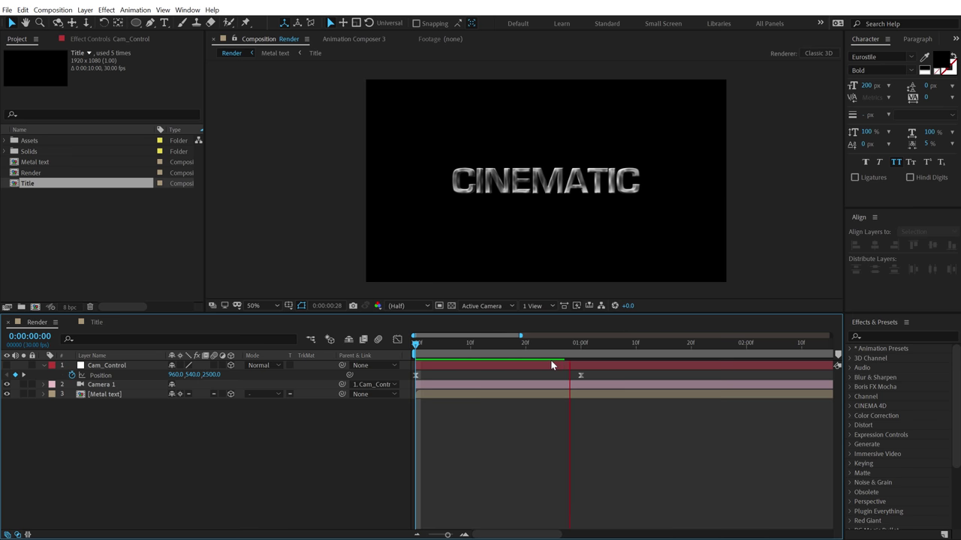
pyautogui.press('space')
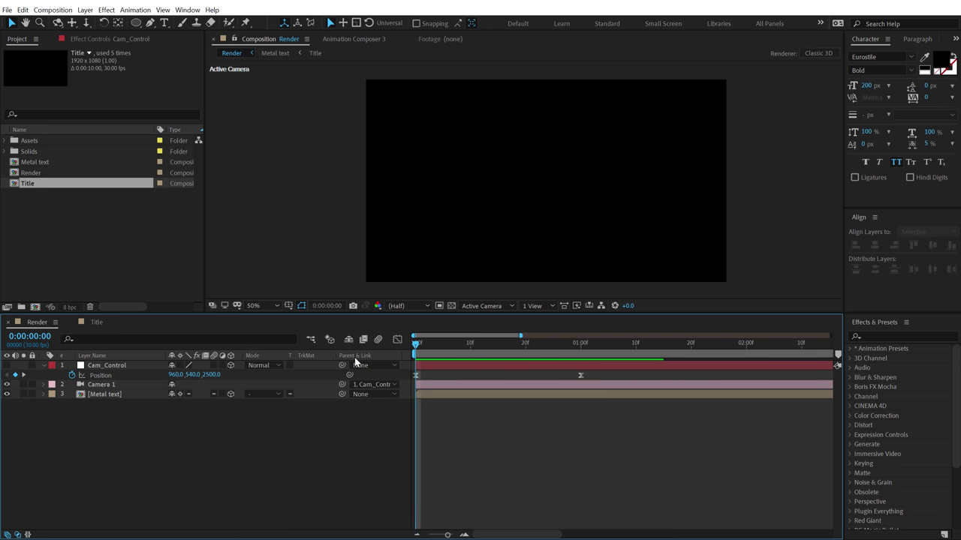
# Keyframe Camera 1's Position at the first frame and at 5 seconds, pulling its Z value back to about -3016 there
pyautogui.click(98, 385)
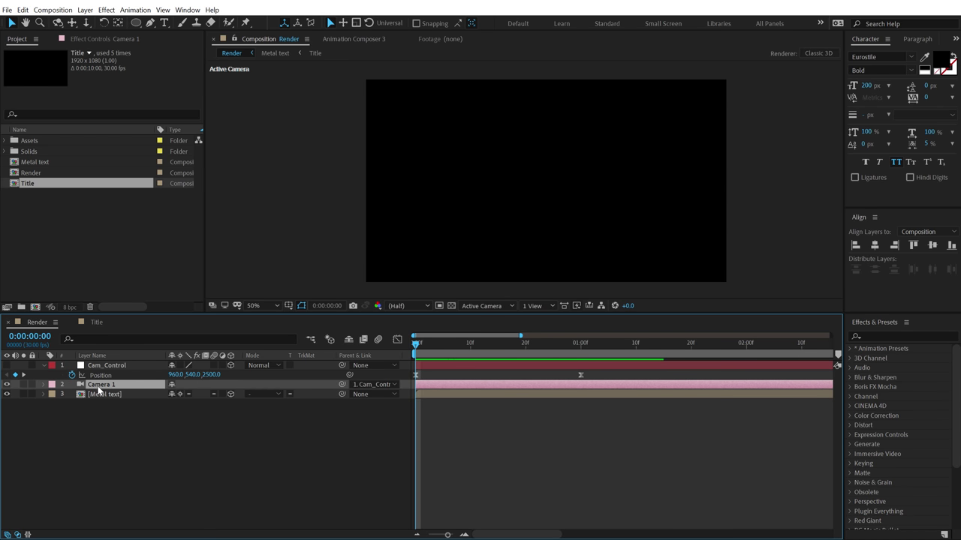
pyautogui.press('p')
pyautogui.click(72, 394)
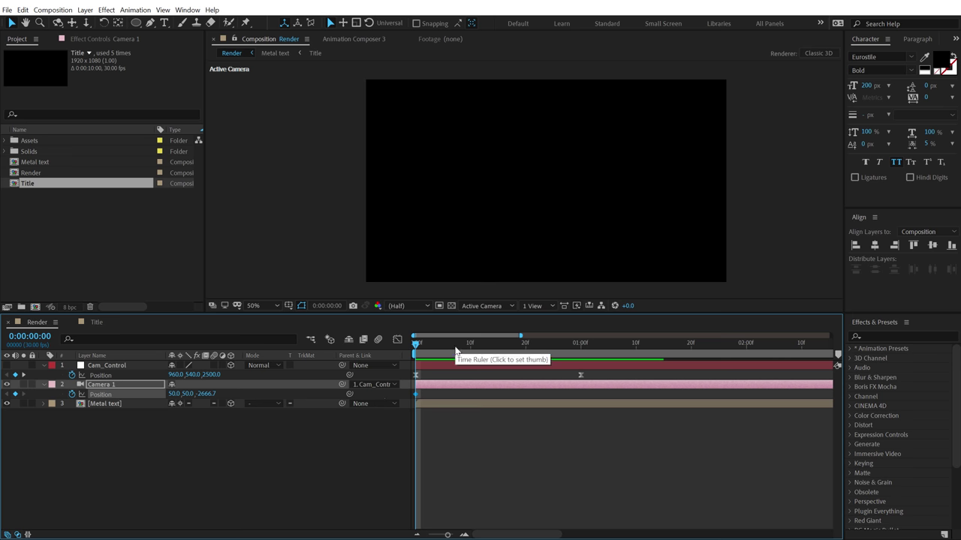
pyautogui.press('-')
pyautogui.press('-')
pyautogui.press('-')
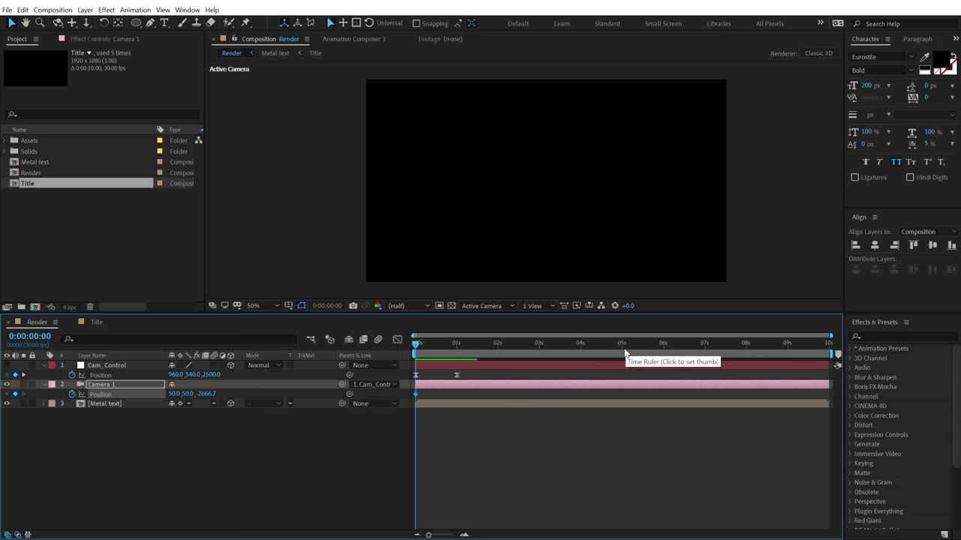
pyautogui.click(621, 348)
pyautogui.moveTo(207, 397); pyautogui.dragTo(30, 414)
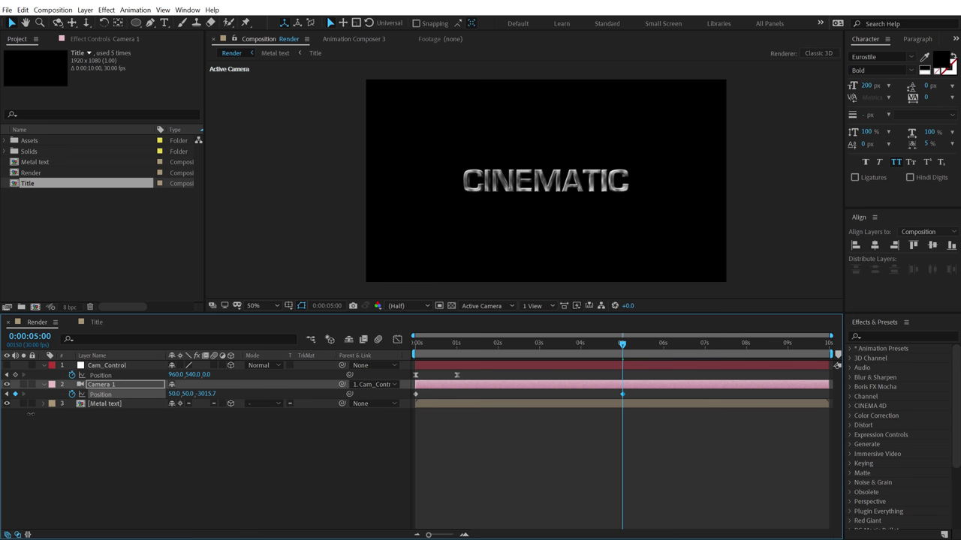
# Preview the slow camera pull-back and collapse the Position properties of Cam_Control and Camera 1
pyautogui.press('space')
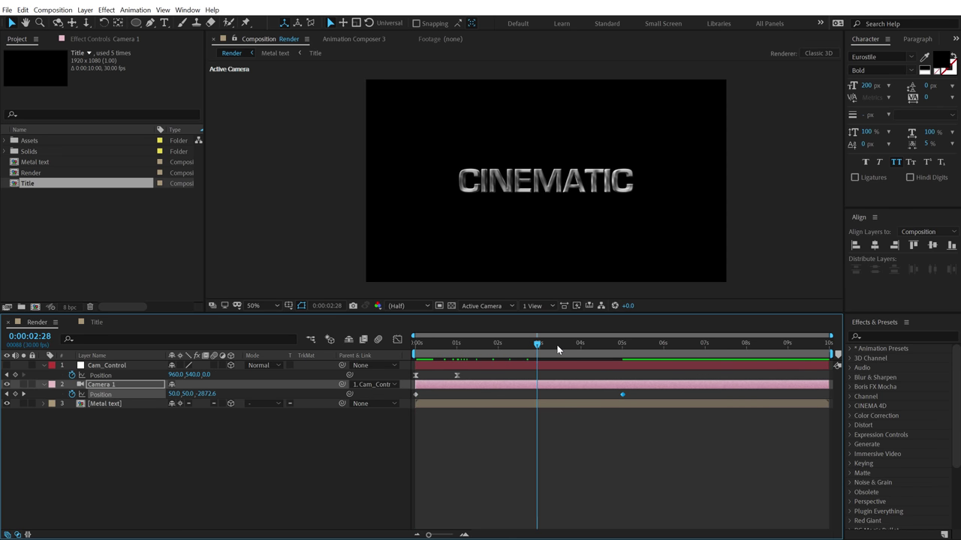
pyautogui.press('space')
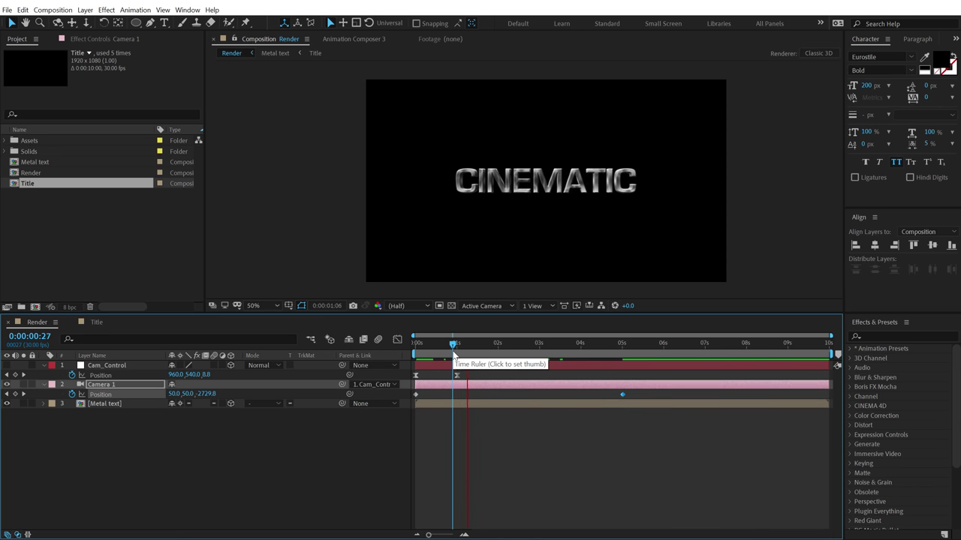
pyautogui.click(567, 349)
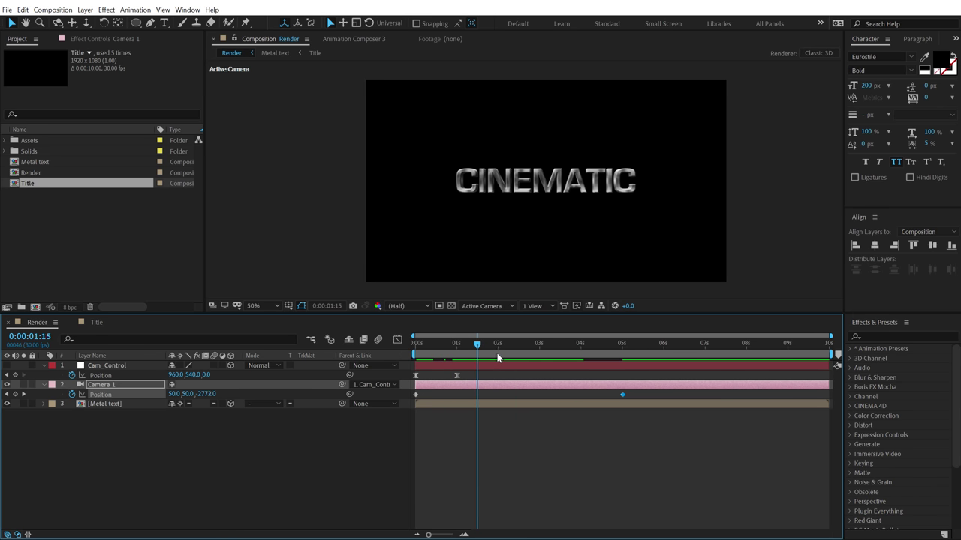
pyautogui.click(399, 396)
pyautogui.click(44, 365)
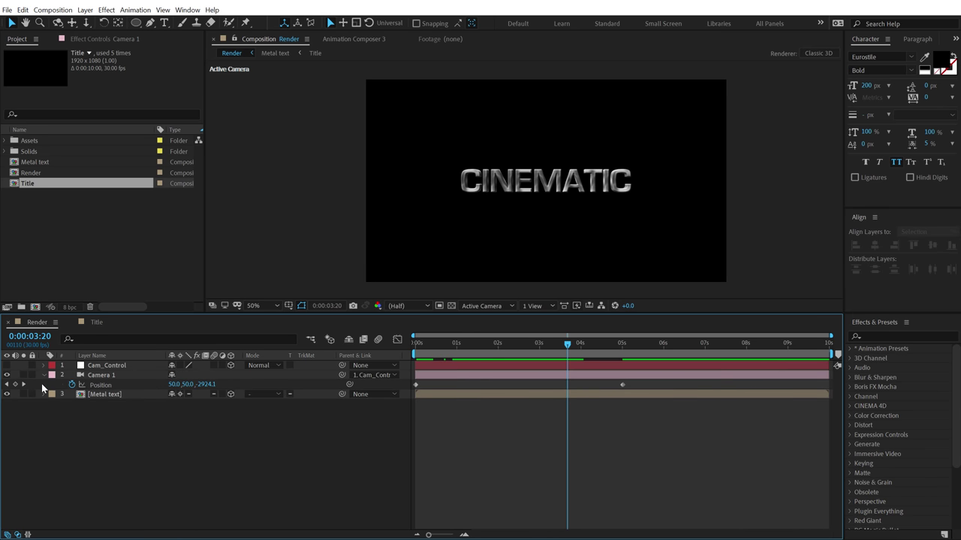
pyautogui.click(44, 376)
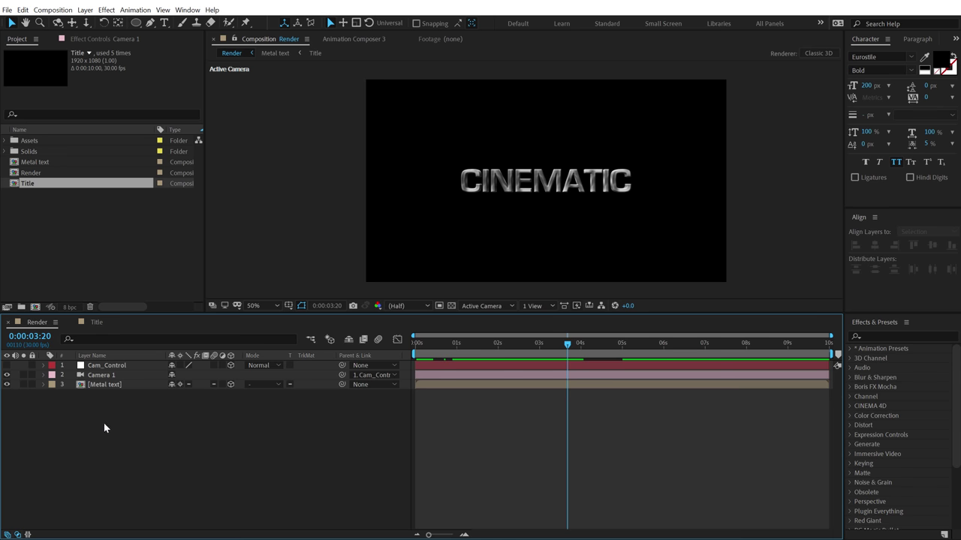
# Create a black 1920 x 1080 solid named BG, place it below Metal text and duplicate it
pyautogui.hotkey('ctrl', 'y')
pyautogui.write('BG')
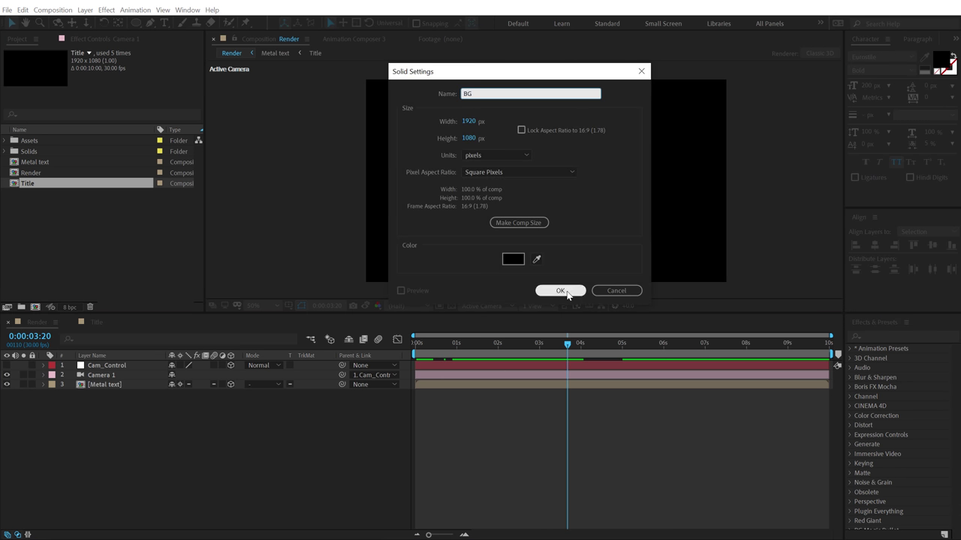
pyautogui.click(559, 290)
pyautogui.moveTo(105, 365); pyautogui.dragTo(109, 429)
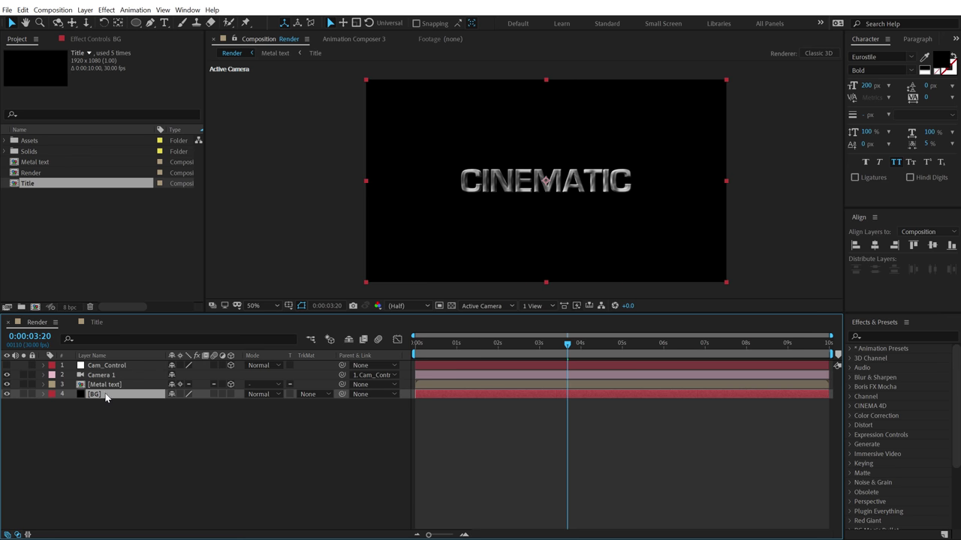
pyautogui.hotkey('ctrl', 'd')
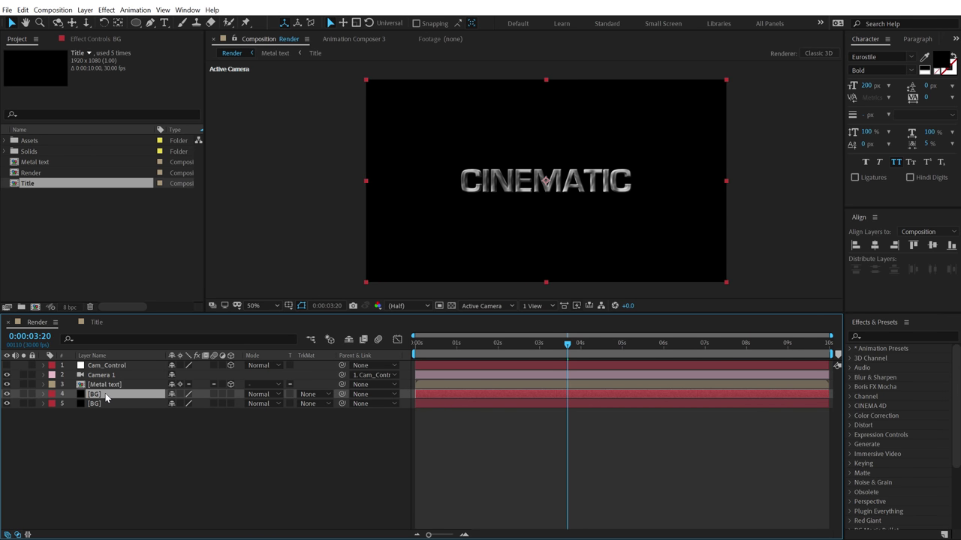
# Apply a Lens Flare effect to the upper BG layer with the 105mm Prime lens type
pyautogui.click(888, 337)
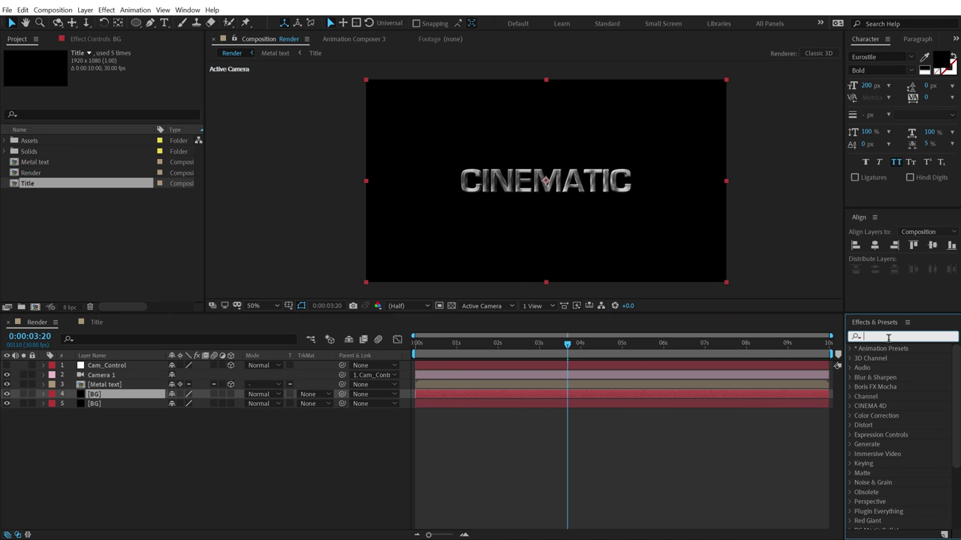
pyautogui.write('len')
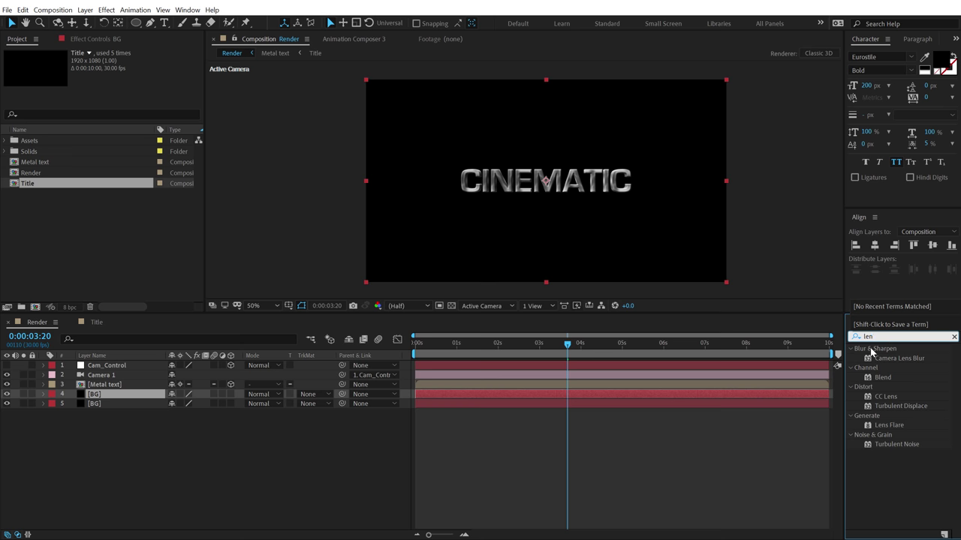
pyautogui.moveTo(885, 425); pyautogui.dragTo(568, 394)
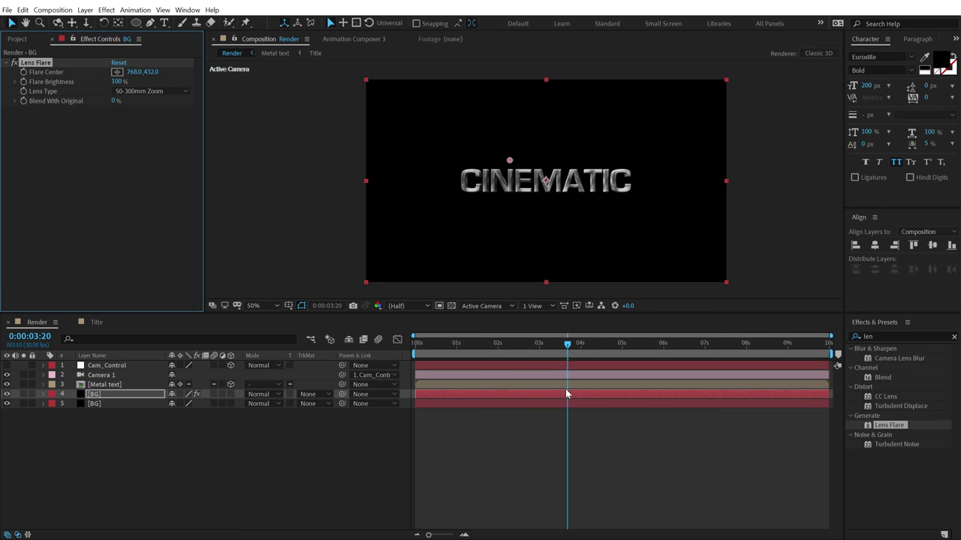
pyautogui.click(137, 92)
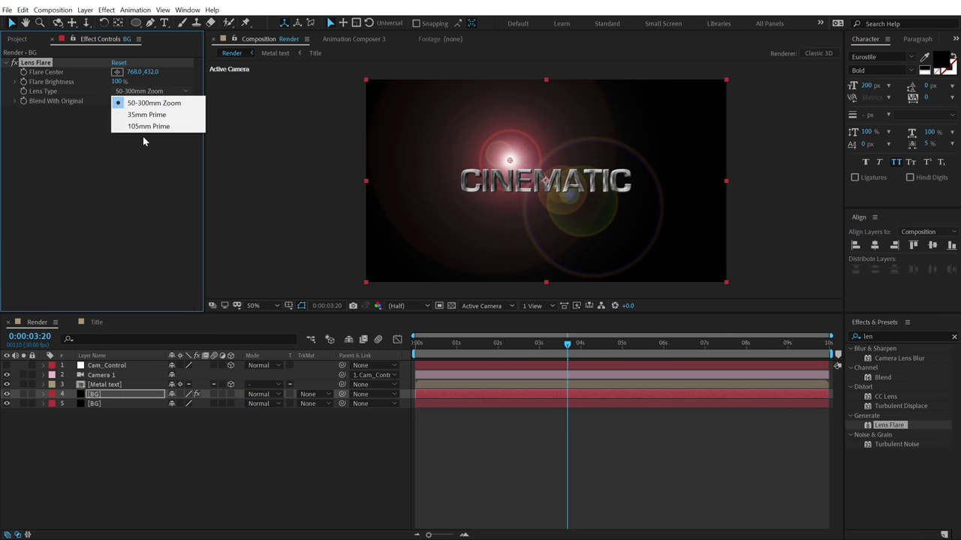
pyautogui.click(147, 127)
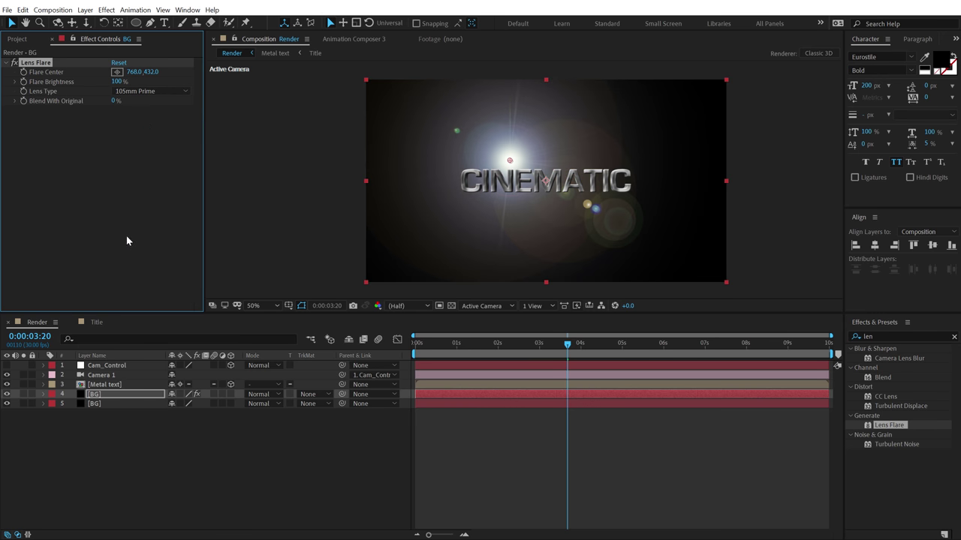
# Add the Tint and Curves effects after the Lens Flare on the upper BG layer
pyautogui.click(879, 337)
pyautogui.write('tint')
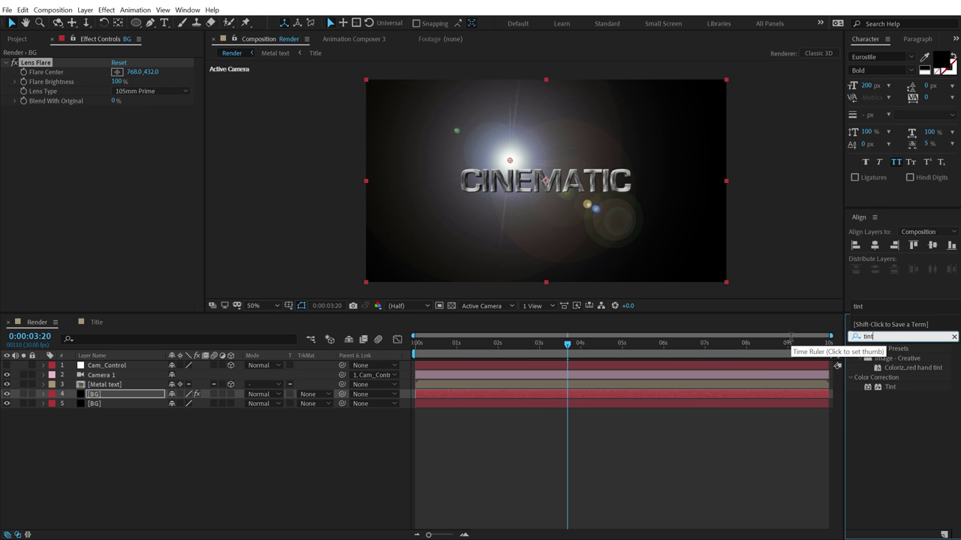
pyautogui.doubleClick(890, 387)
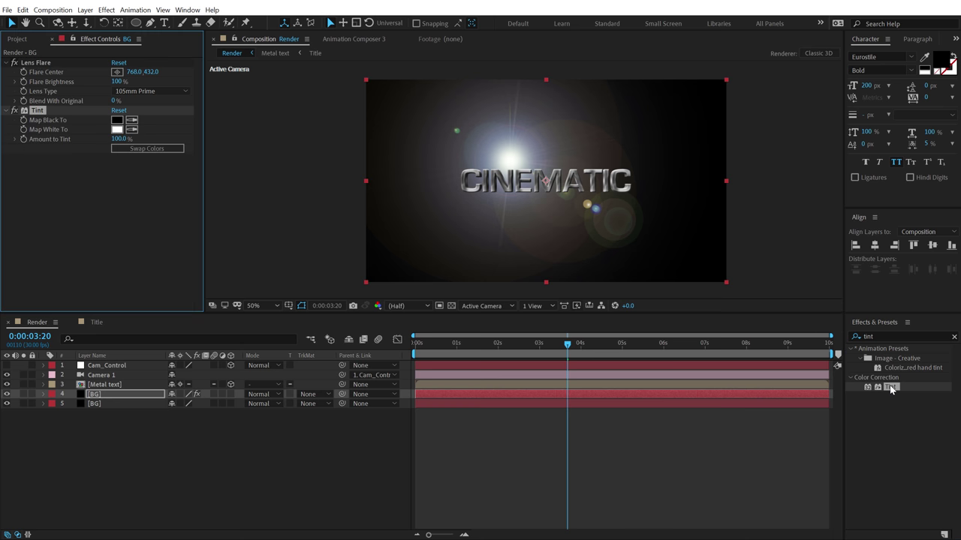
pyautogui.click(879, 336)
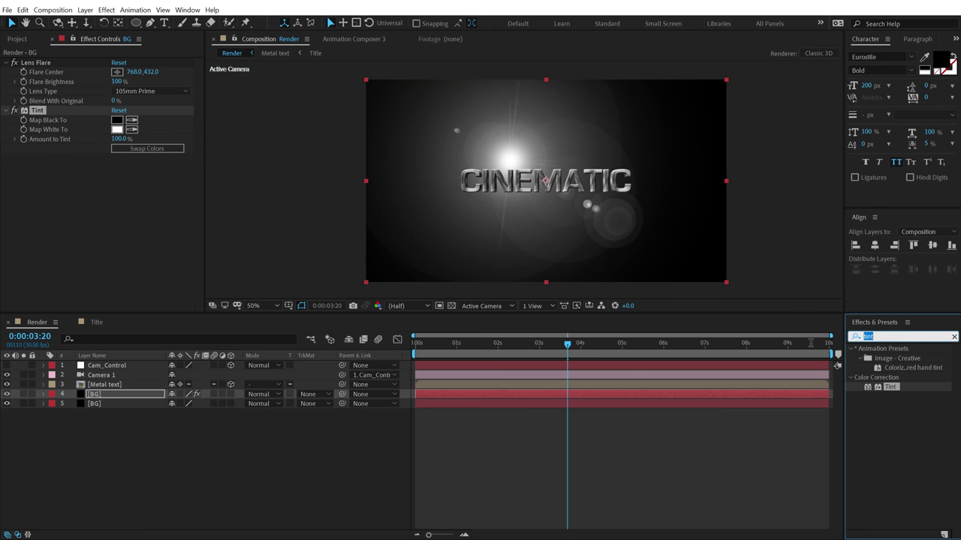
pyautogui.write('curv')
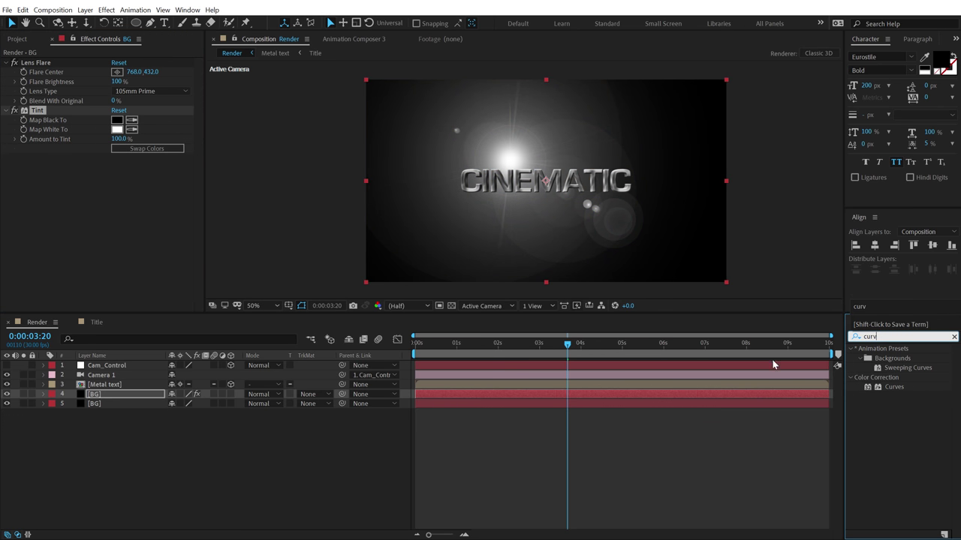
pyautogui.doubleClick(891, 387)
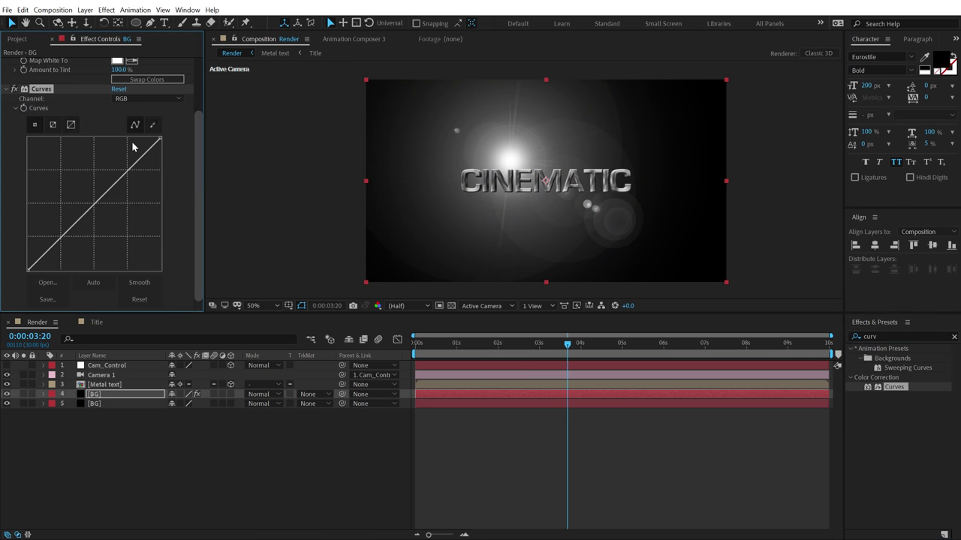
# Raise the midpoint of the Blue channel curve in the upper BG layer's Curves effect to tint the flare blue
pyautogui.click(137, 100)
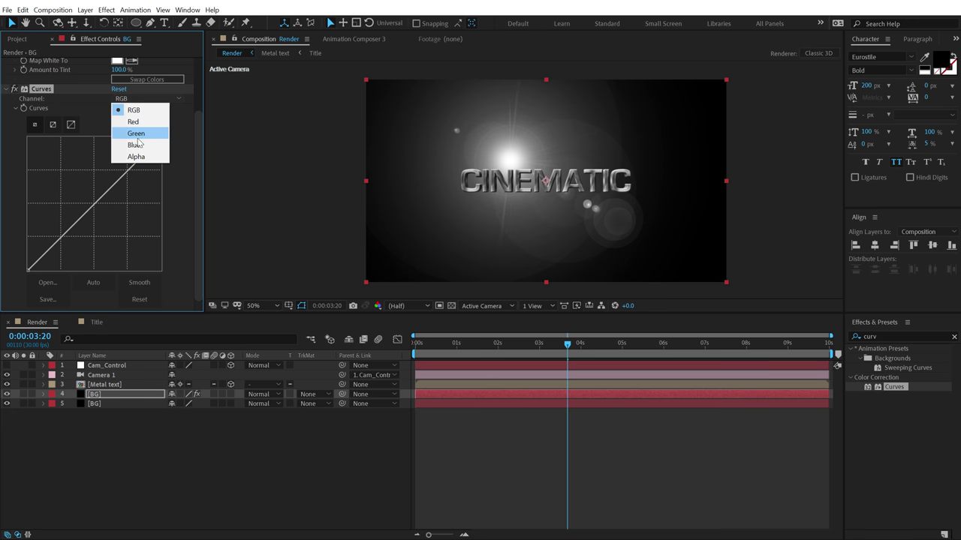
pyautogui.click(138, 134)
pyautogui.click(143, 100)
pyautogui.click(137, 145)
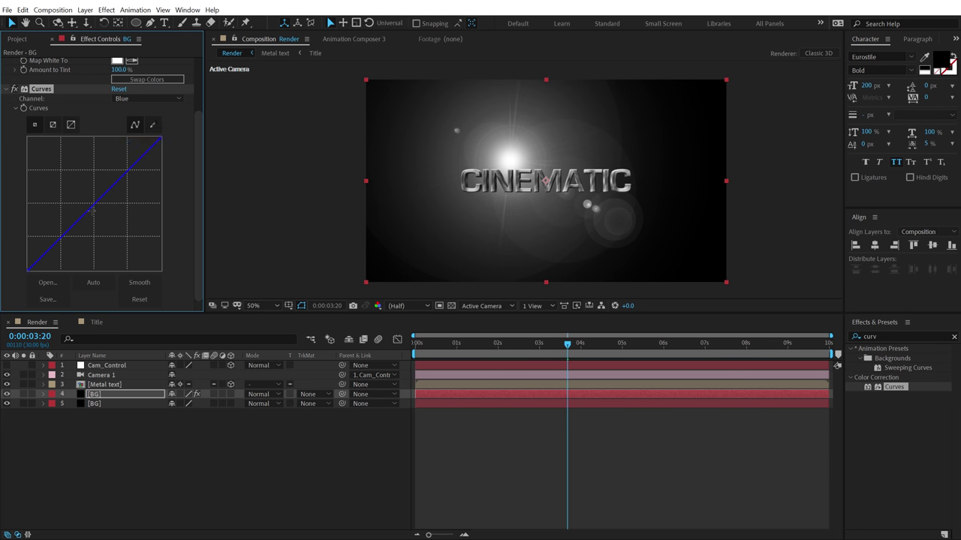
pyautogui.moveTo(94, 203); pyautogui.dragTo(110, 157)
# Lower the midtones of the Red channel curve and slightly lower those of the Green channel in the Curves effect
pyautogui.click(146, 100)
pyautogui.click(147, 124)
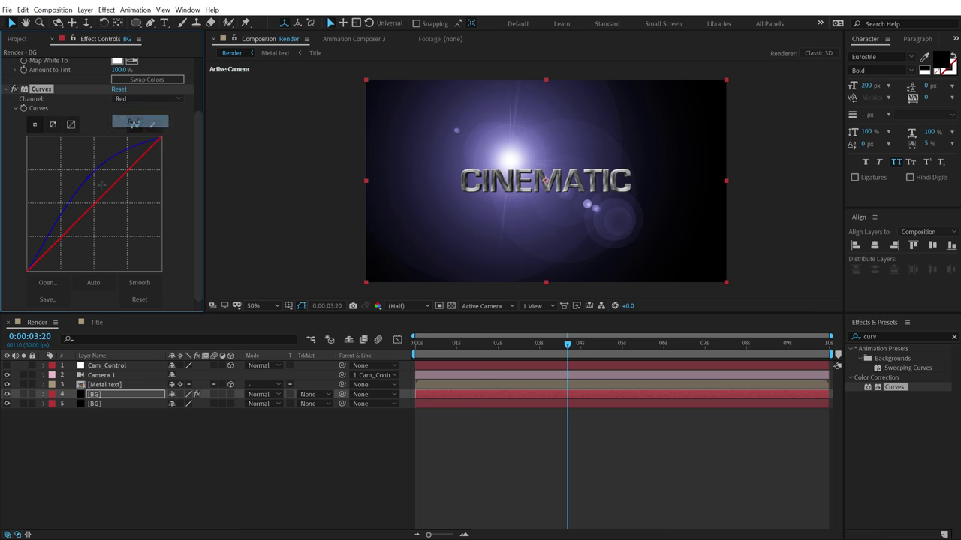
pyautogui.moveTo(98, 201); pyautogui.dragTo(109, 216)
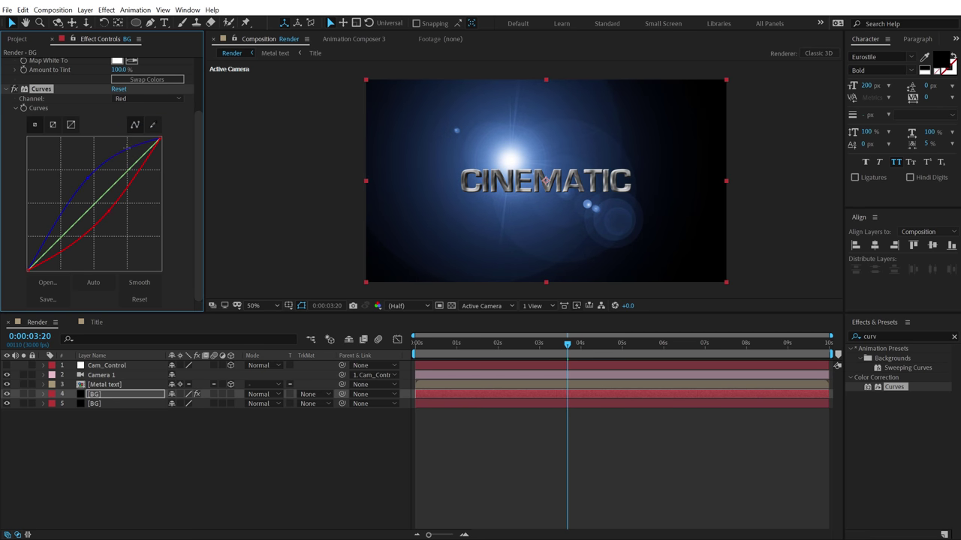
pyautogui.click(147, 98)
pyautogui.click(135, 134)
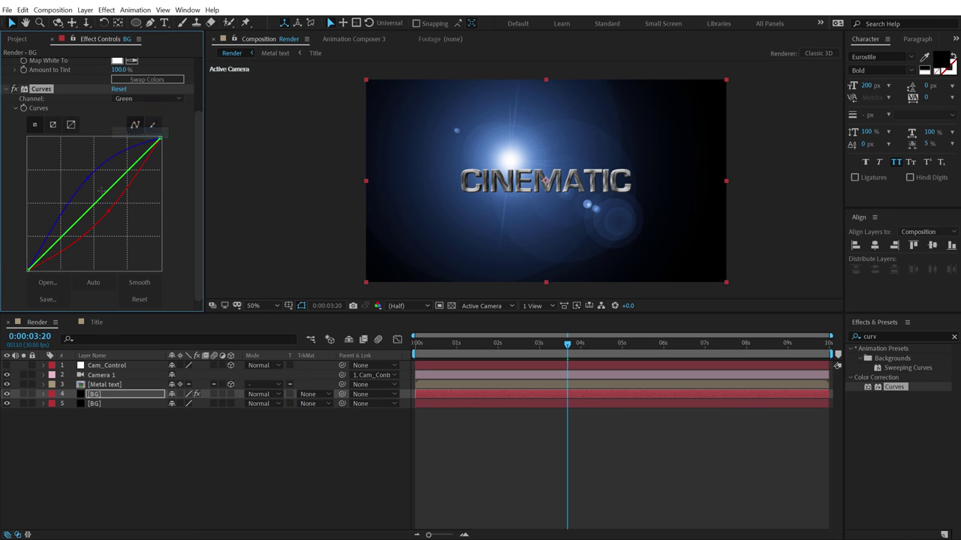
pyautogui.moveTo(103, 197); pyautogui.dragTo(109, 207)
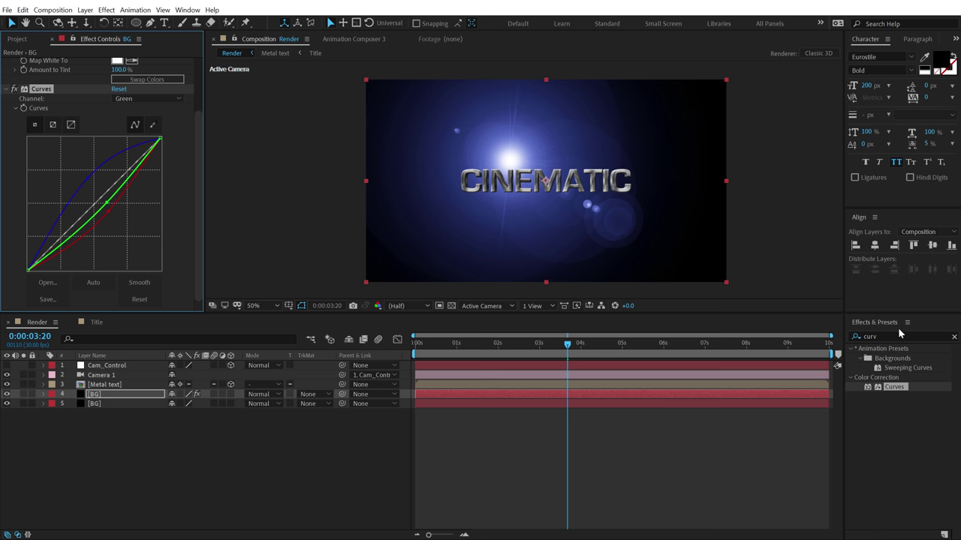
# Add a Fast Box Blur to the upper BG layer with Blur Radius 71 and Repeat Edge Pixels enabled
pyautogui.click(893, 336)
pyautogui.write('fast')
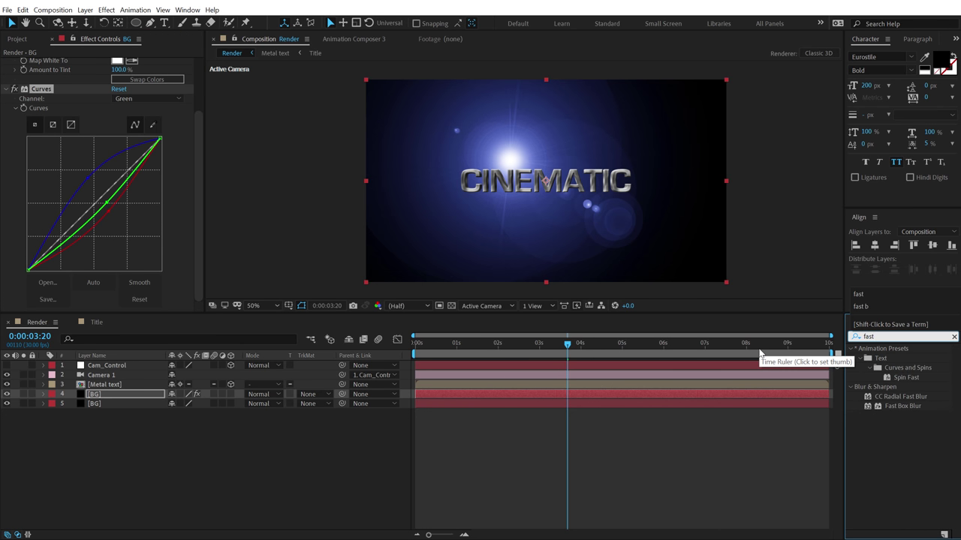
pyautogui.doubleClick(896, 407)
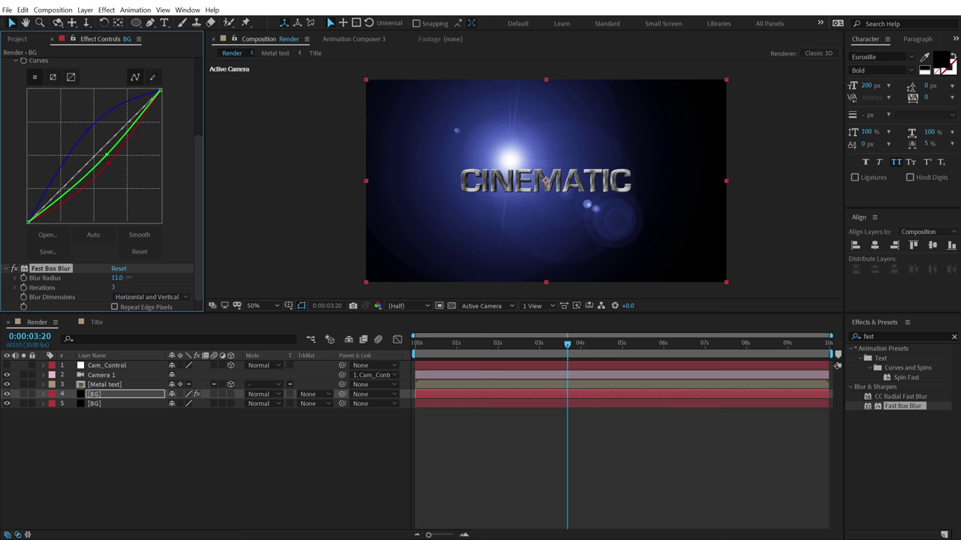
pyautogui.moveTo(115, 278); pyautogui.dragTo(155, 278)
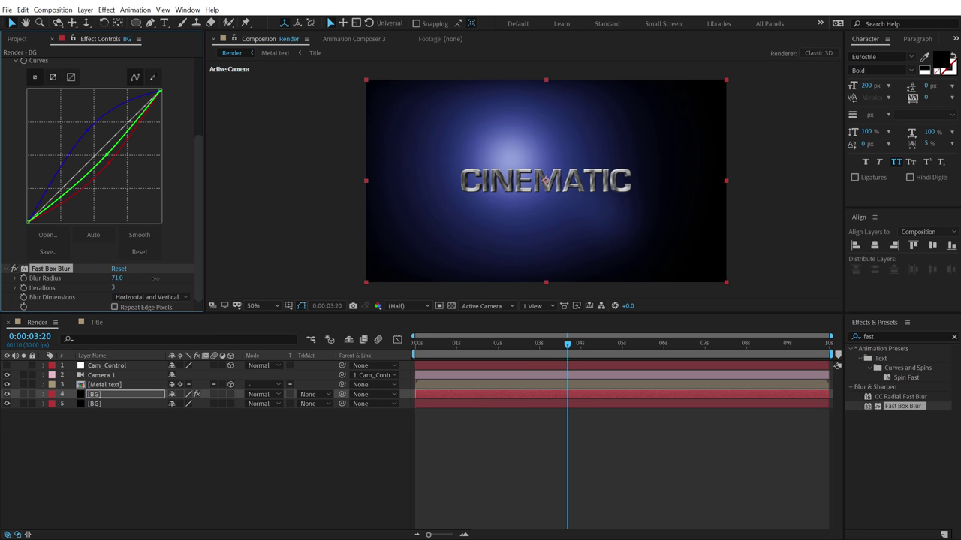
pyautogui.click(115, 308)
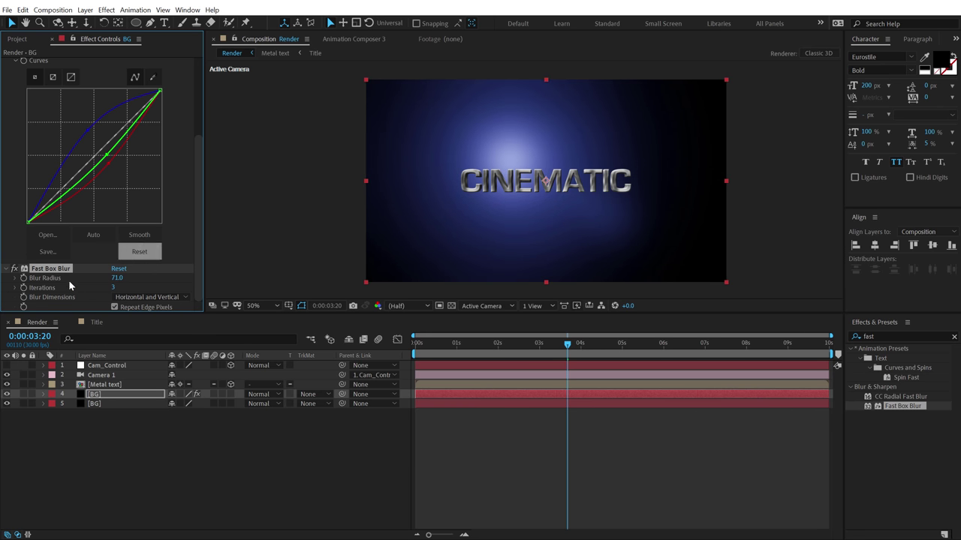
# Move the Lens Flare's center outside the frame's right edge, to about 2280, 304
pyautogui.scroll(5, 55, 70)
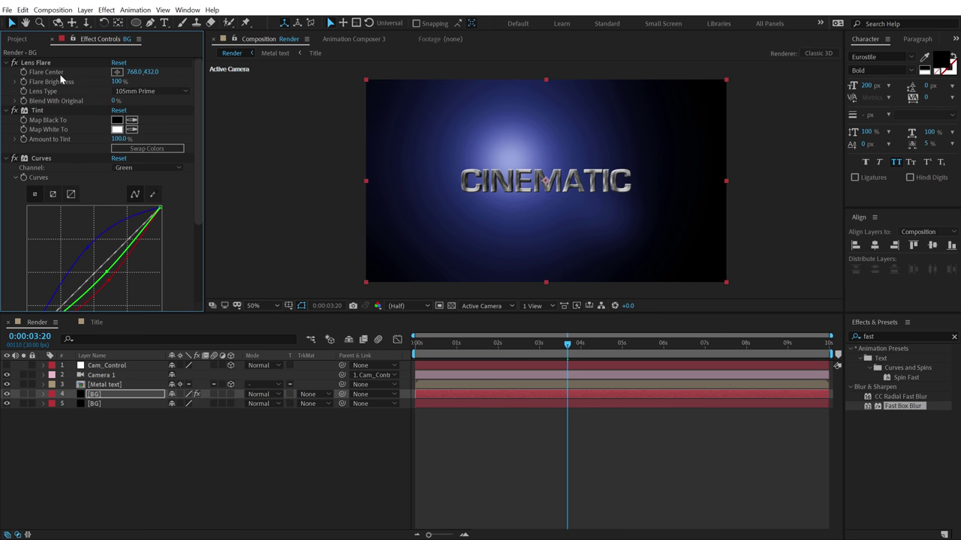
pyautogui.click(50, 64)
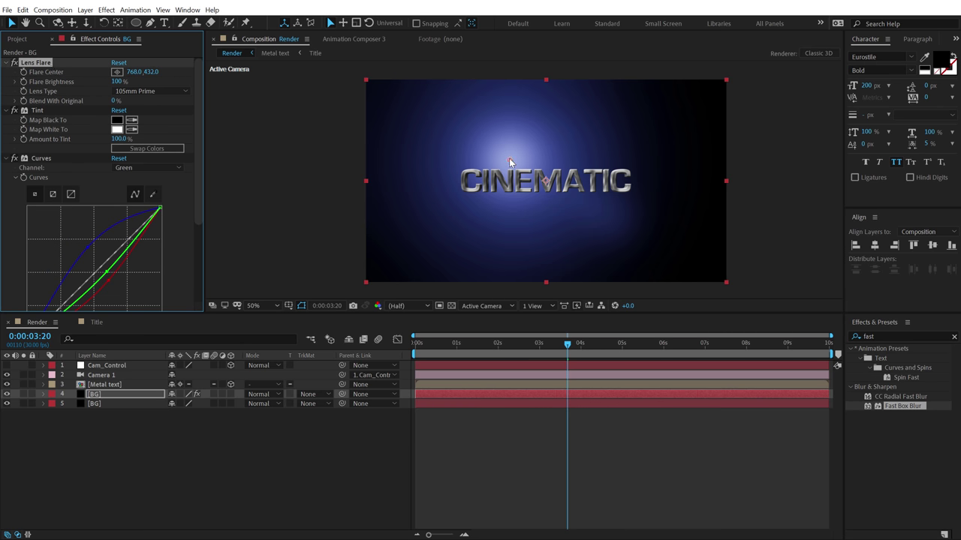
pyautogui.moveTo(510, 160); pyautogui.dragTo(794, 138)
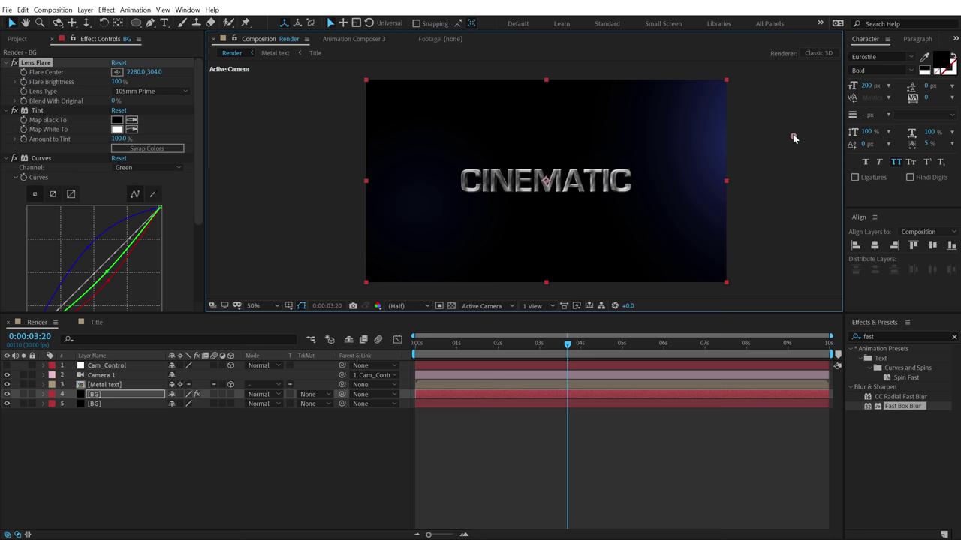
# Increase the Fast Box Blur's Blur Radius to 120 on the upper BG layer
pyautogui.moveTo(196, 220); pyautogui.dragTo(197, 293)
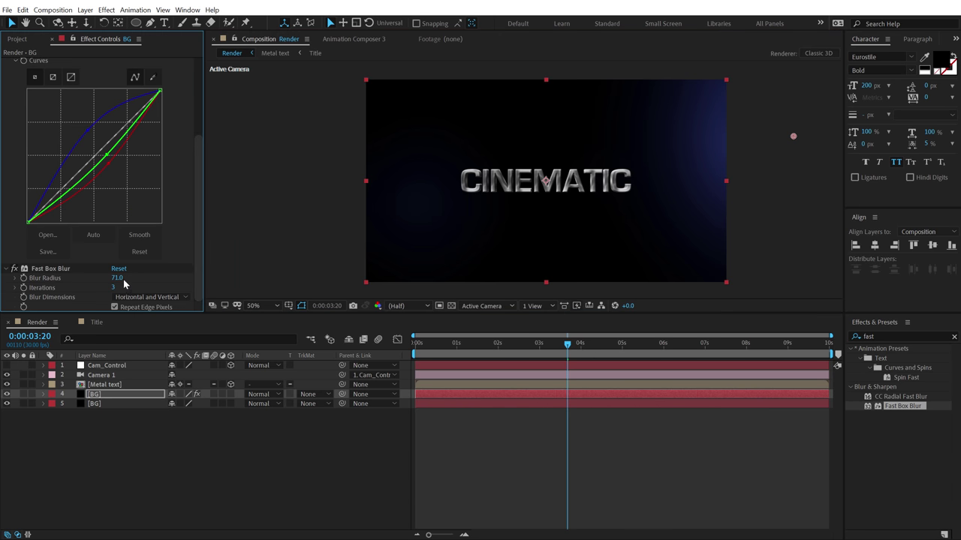
pyautogui.click(118, 278)
pyautogui.write('100')
pyautogui.press('Return')
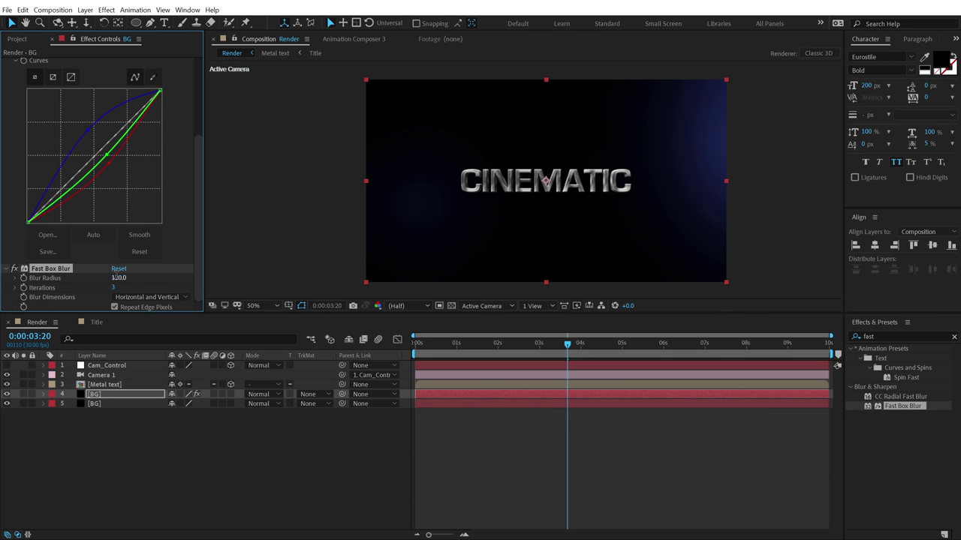
pyautogui.moveTo(117, 278); pyautogui.dragTo(167, 242)
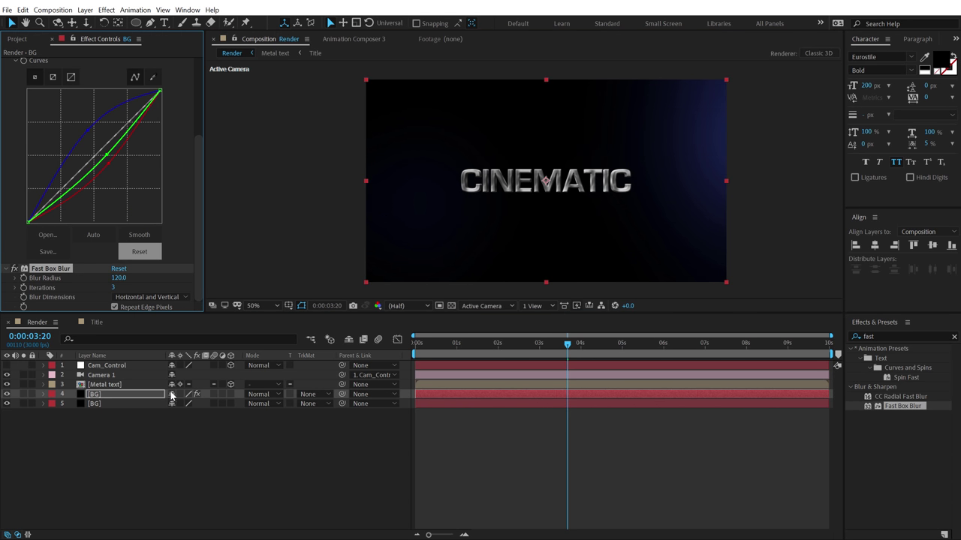
# Set the blending mode of the upper BG layer to Screen
pyautogui.press('F4')
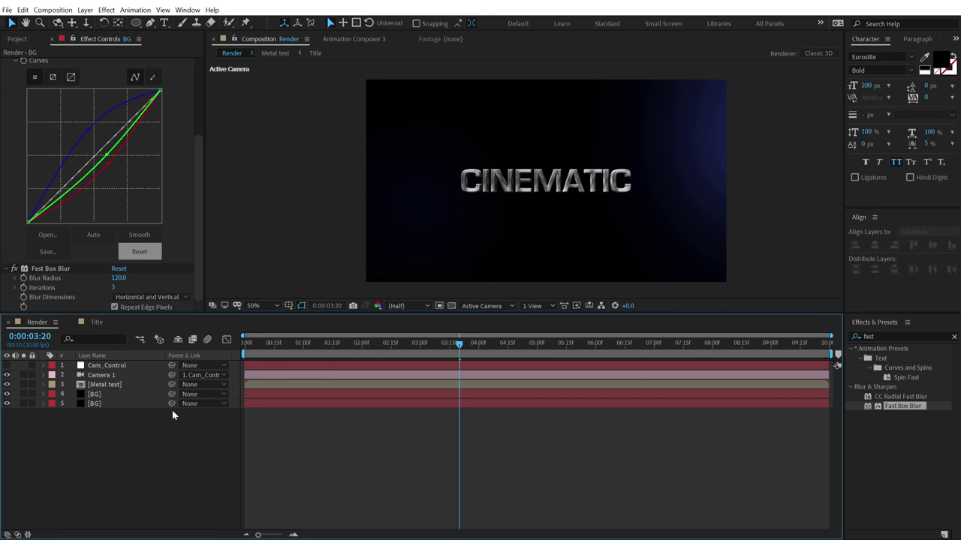
pyautogui.click(97, 393)
pyautogui.press('F4')
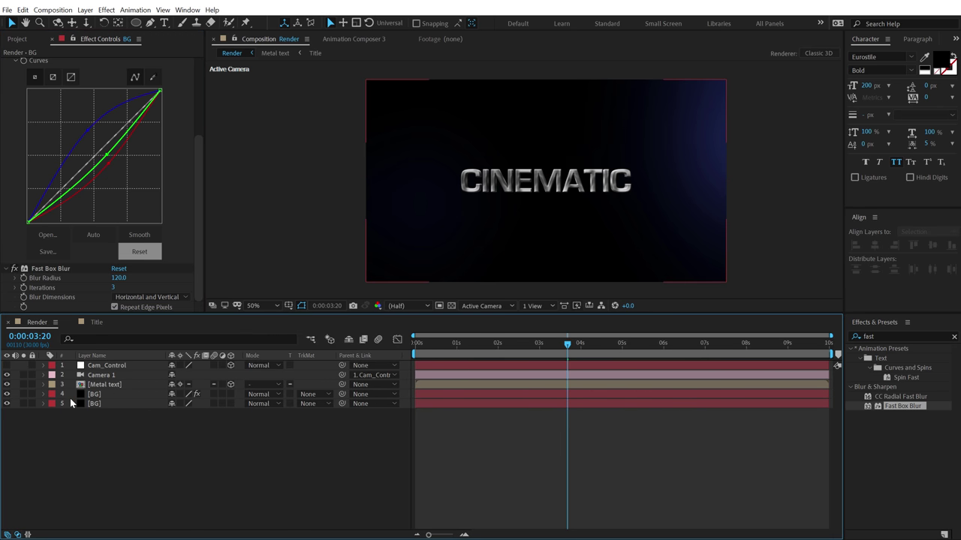
pyautogui.click(274, 395)
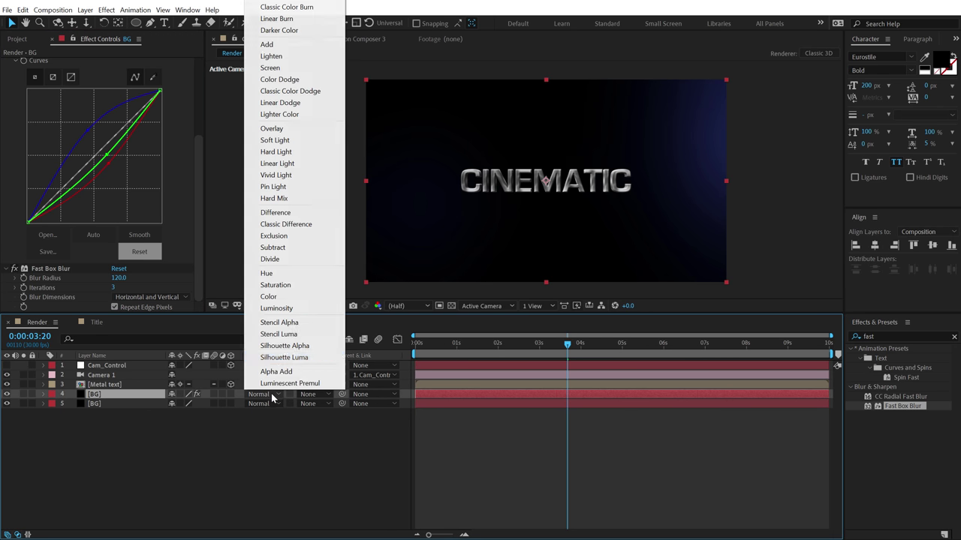
pyautogui.click(272, 68)
# Duplicate the flare BG layer and move the copy's flare center beyond the frame's left edge, to about -514, 324
pyautogui.click(113, 384)
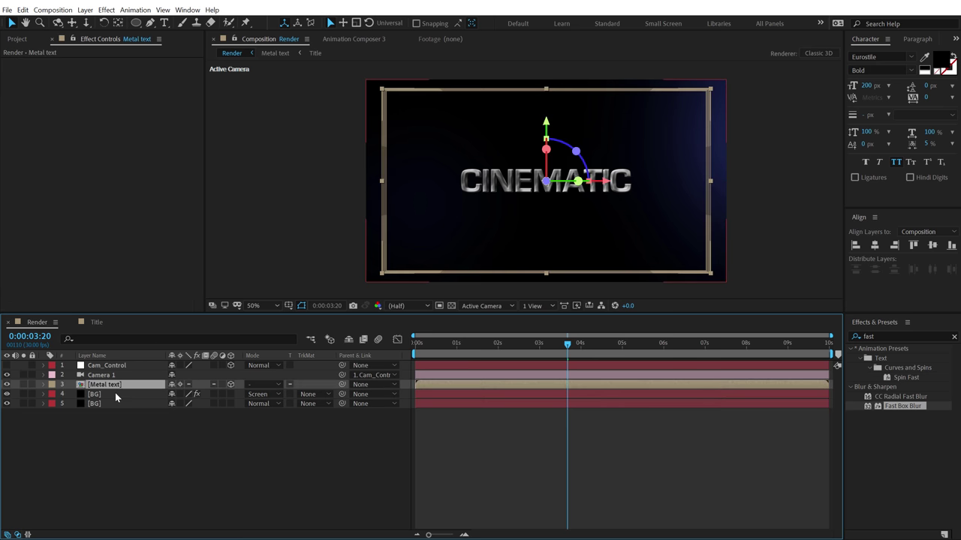
pyautogui.click(113, 395)
pyautogui.hotkey('ctrl', 'd')
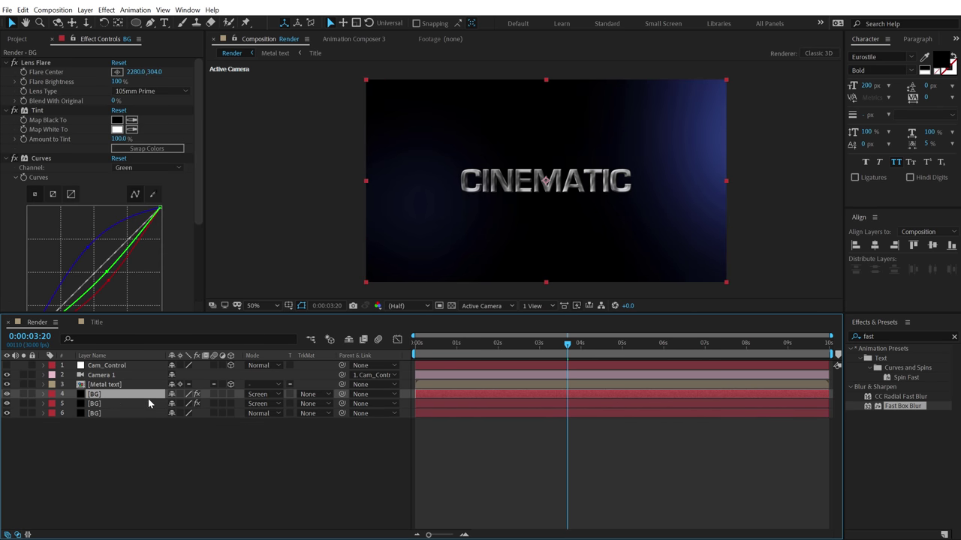
pyautogui.click(38, 64)
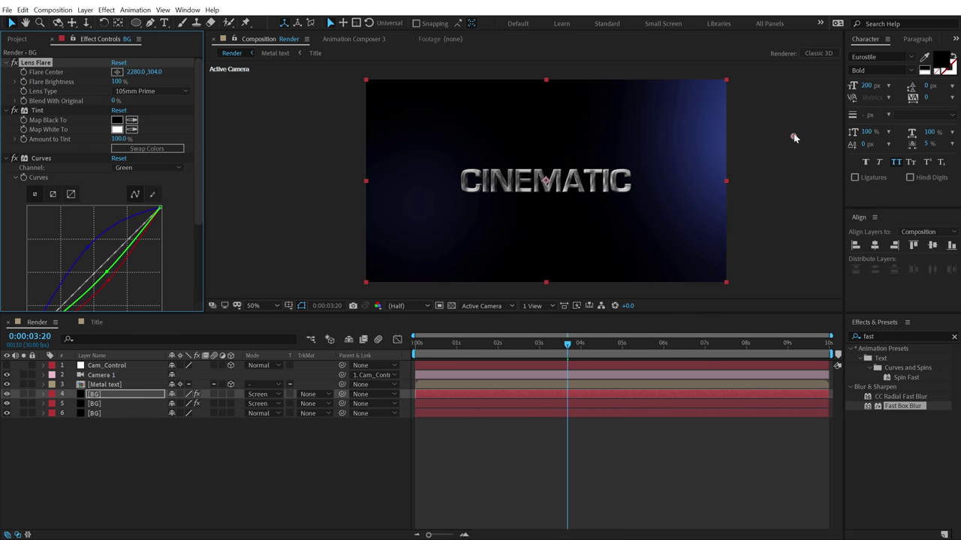
pyautogui.moveTo(794, 137); pyautogui.dragTo(277, 140)
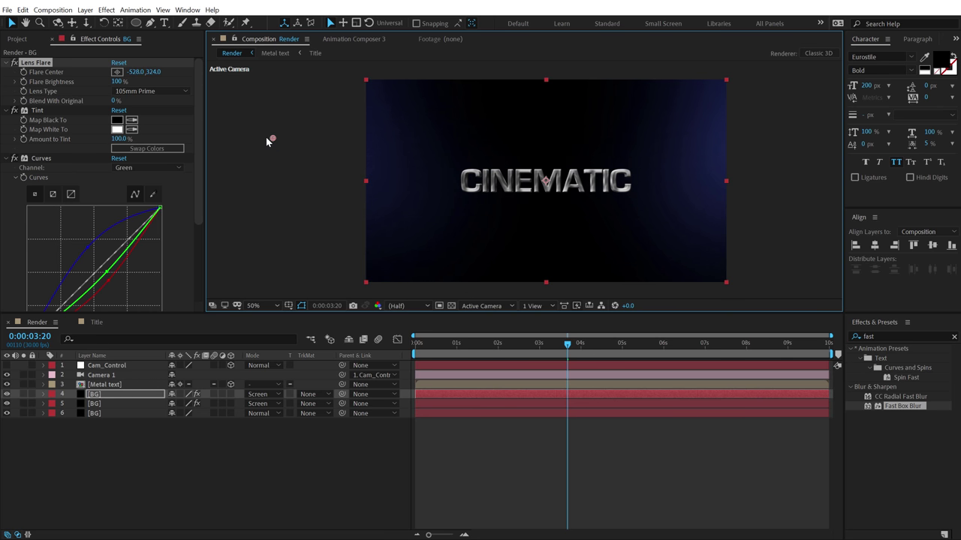
# Duplicate the left-side flare BG layer, disable Curves on the new copy and reduce its Amount to Tint to 64%
pyautogui.click(108, 395)
pyautogui.hotkey('ctrl', 'd')
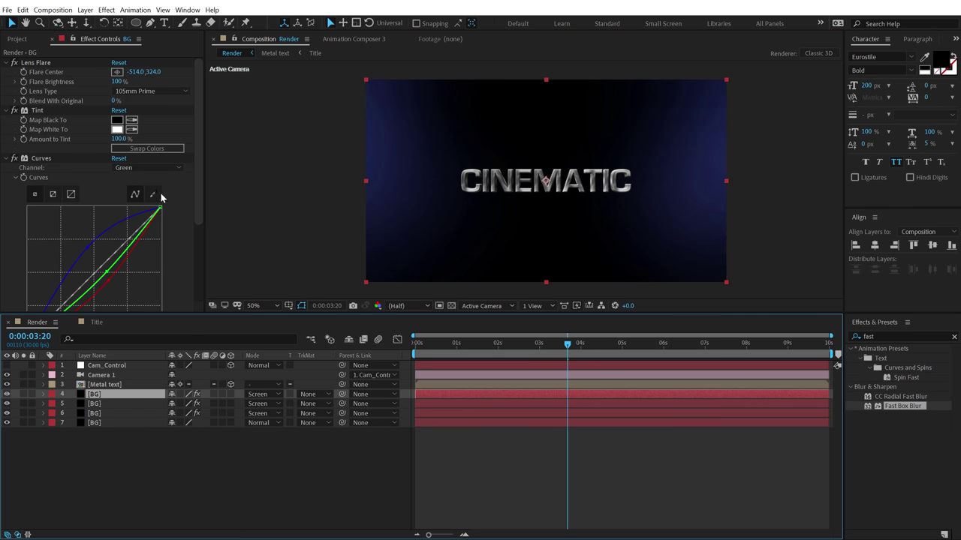
pyautogui.click(15, 160)
pyautogui.moveTo(119, 139); pyautogui.dragTo(99, 139)
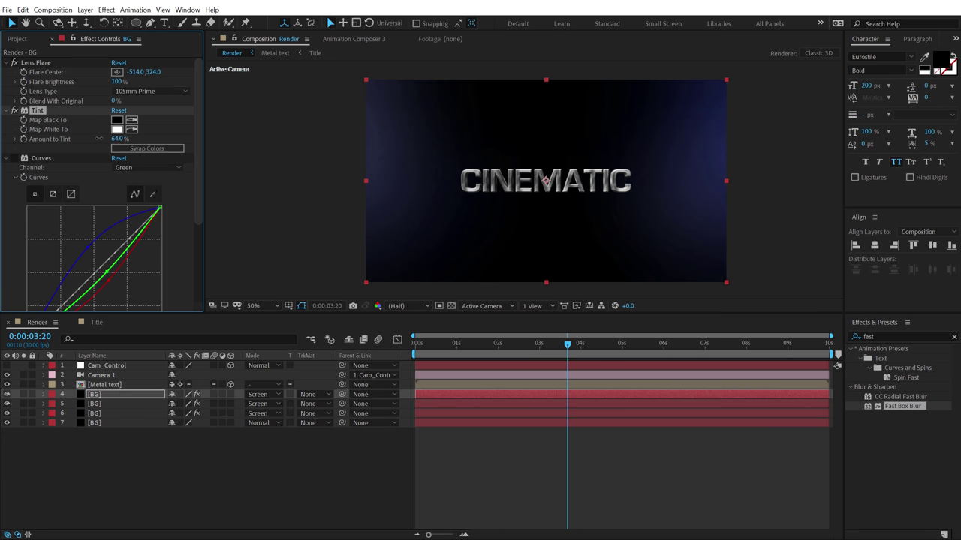
# Move the new copy's flare center above the frame, to about 980, -248, and re-enable its Curves effect
pyautogui.click(36, 62)
pyautogui.moveTo(266, 141); pyautogui.dragTo(542, 38)
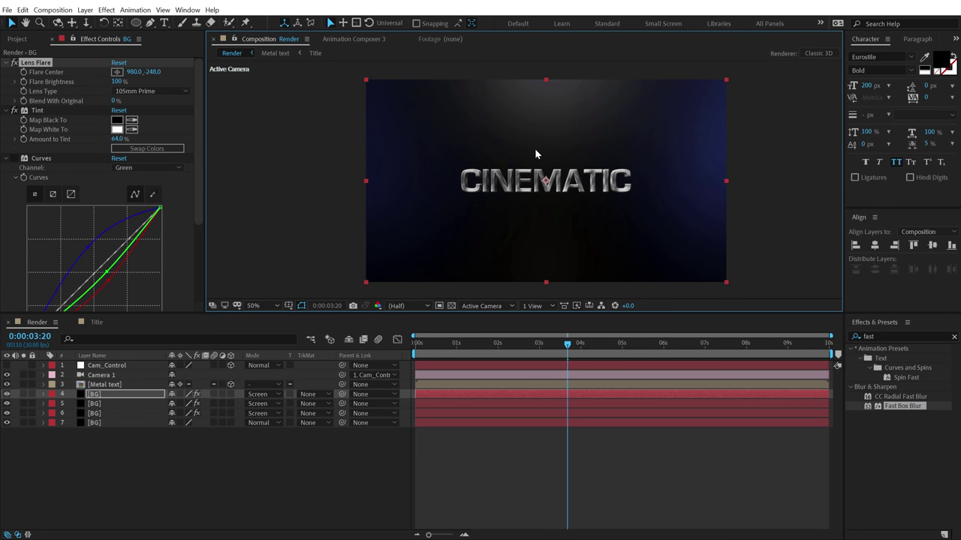
pyautogui.press(',')
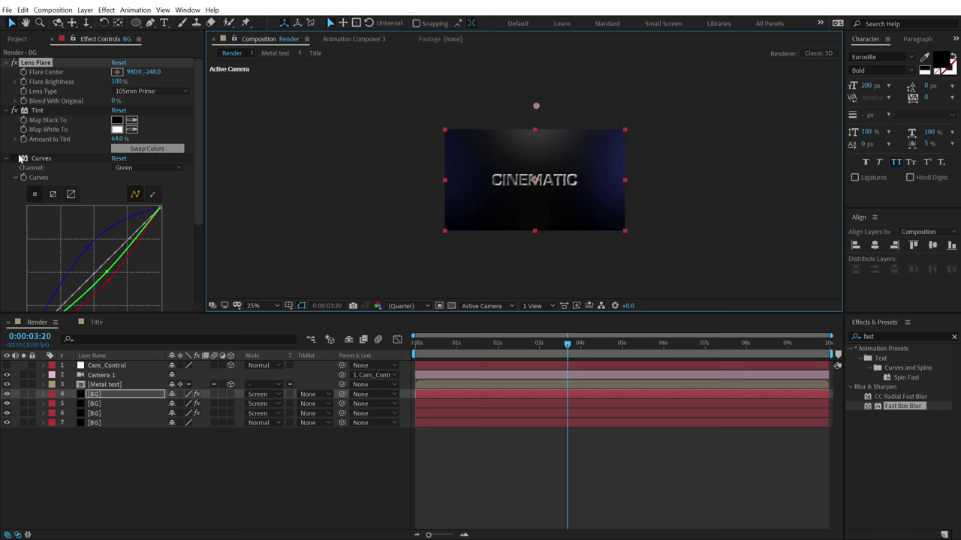
pyautogui.click(14, 158)
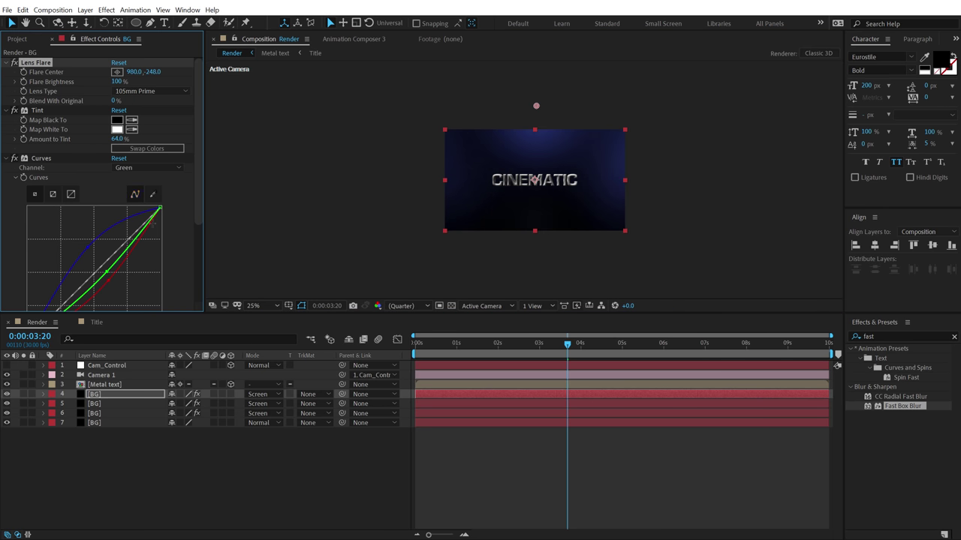
# Reduce the opacity of the three flare BG layers to 52% for the topmost and 59% for the other two
pyautogui.keyDown('shift'); pyautogui.click(112, 412); pyautogui.keyUp('shift')
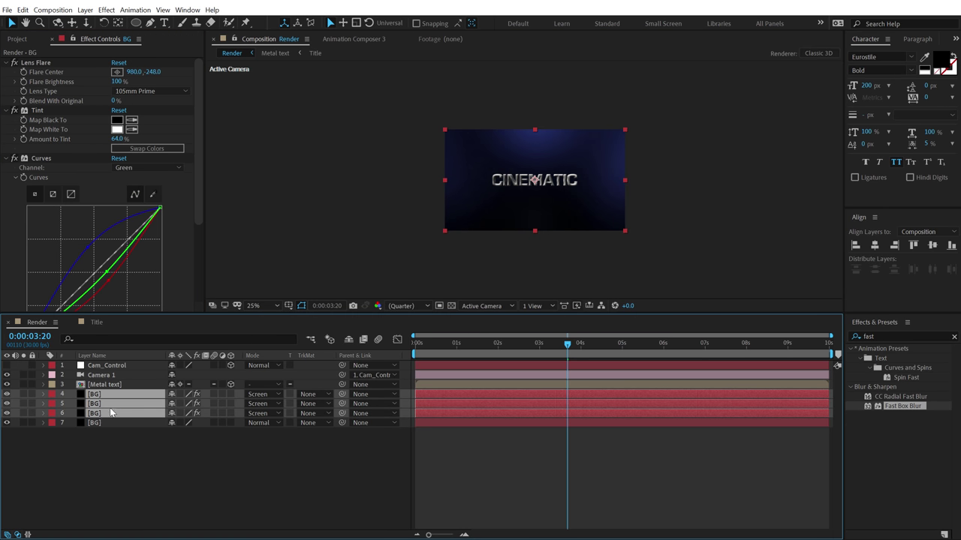
pyautogui.press('t')
pyautogui.moveTo(174, 404)
pyautogui.mouseDown()
pyautogui.moveTo(148, 400)
pyautogui.moveTo(172, 403)
pyautogui.mouseUp()
pyautogui.click(154, 483)
pyautogui.click(172, 488)
pyautogui.scroll(4, 453, 245)
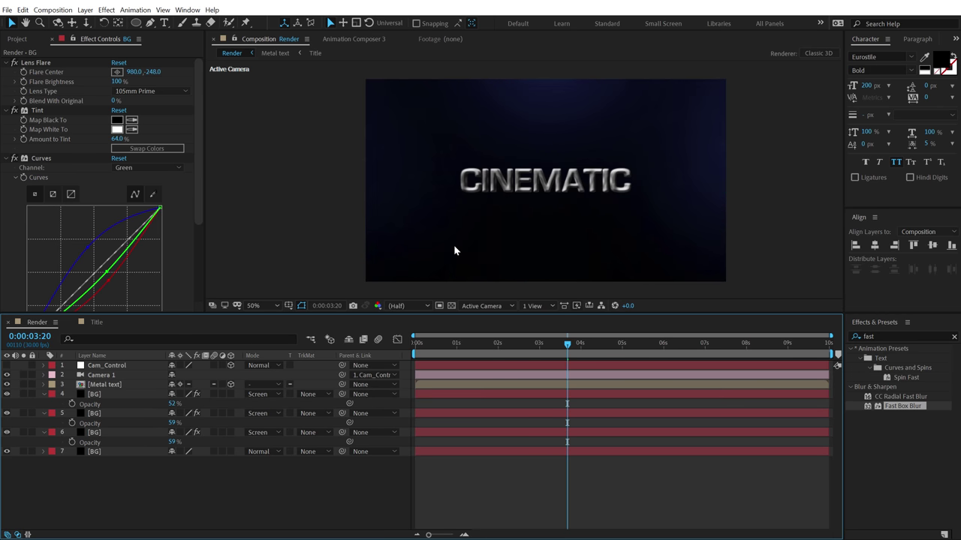
pyautogui.scroll(-2, 458, 245)
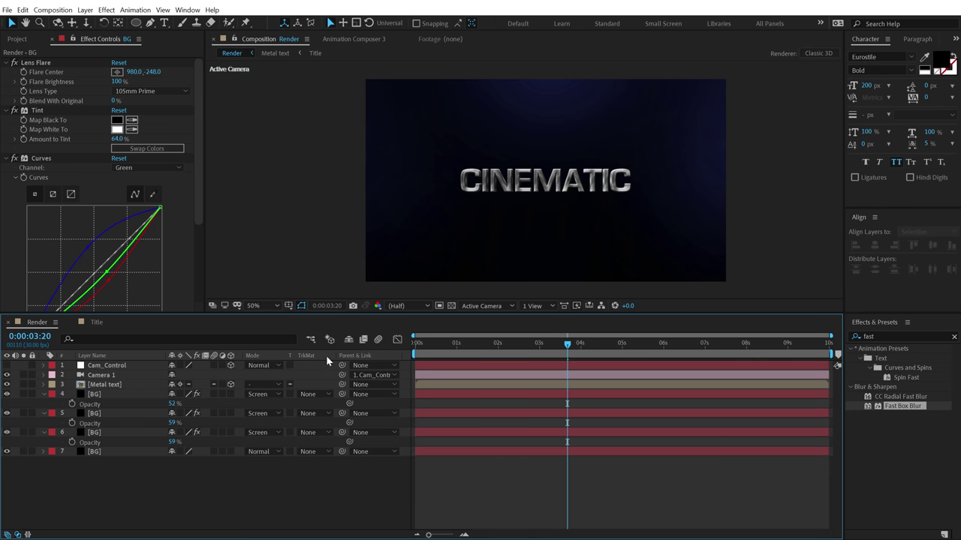
pyautogui.click(211, 454)
# Set the middle flare BG layer to 91% opacity and Blur Radius 194, and the lowest flare layer to 68% opacity
pyautogui.click(111, 422)
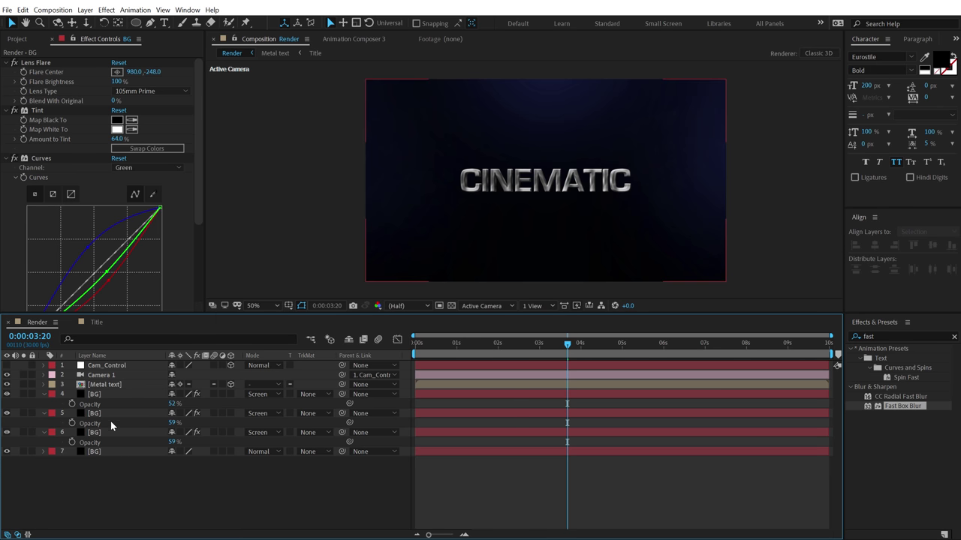
pyautogui.moveTo(172, 423); pyautogui.dragTo(179, 423)
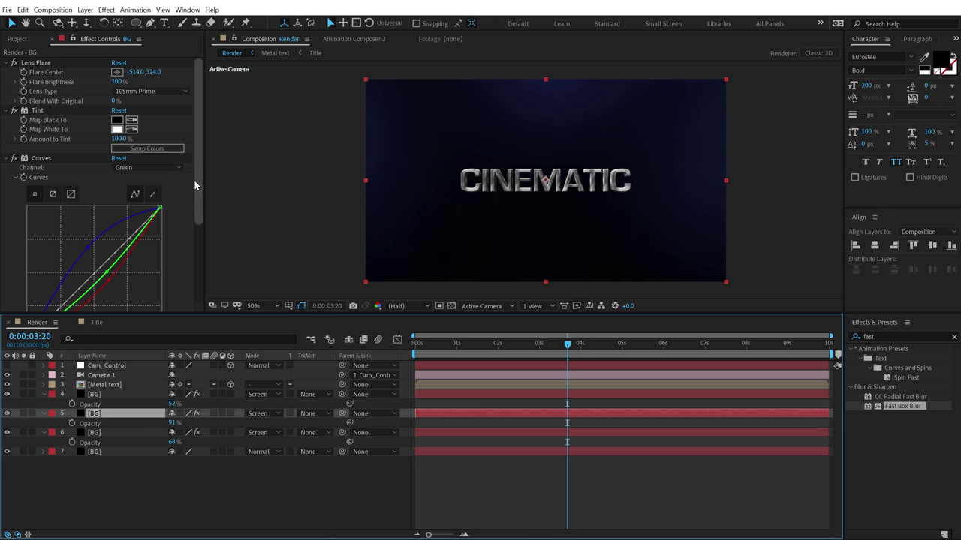
pyautogui.scroll(-3, 194, 179)
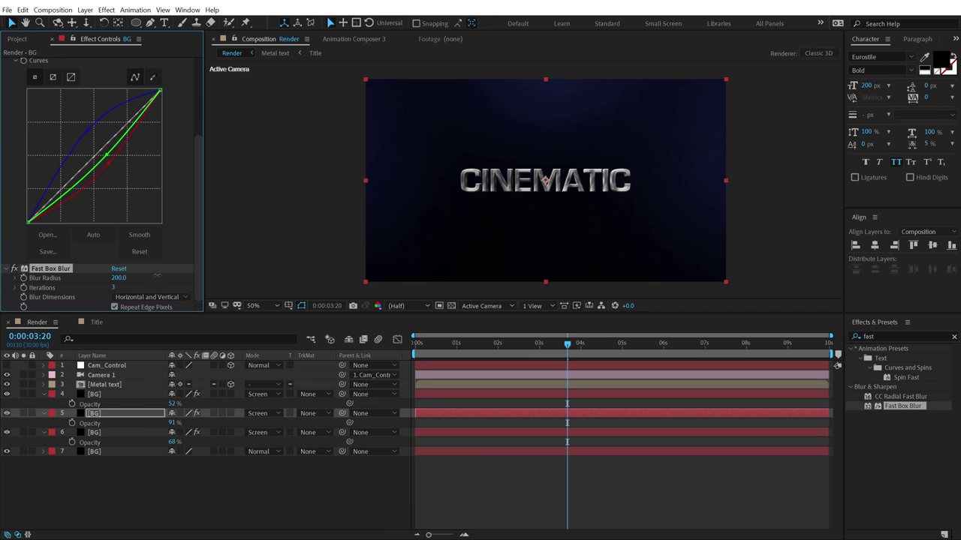
pyautogui.click(144, 467)
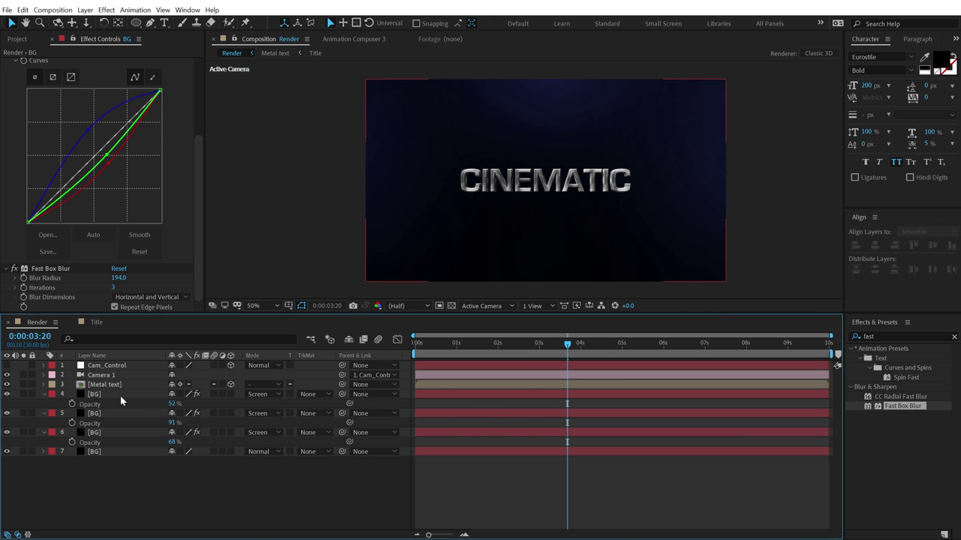
# Set the topmost flare BG layer's opacity to 98% and collapse the properties of all layers
pyautogui.click(120, 395)
pyautogui.moveTo(172, 404); pyautogui.dragTo(201, 404)
pyautogui.click(142, 482)
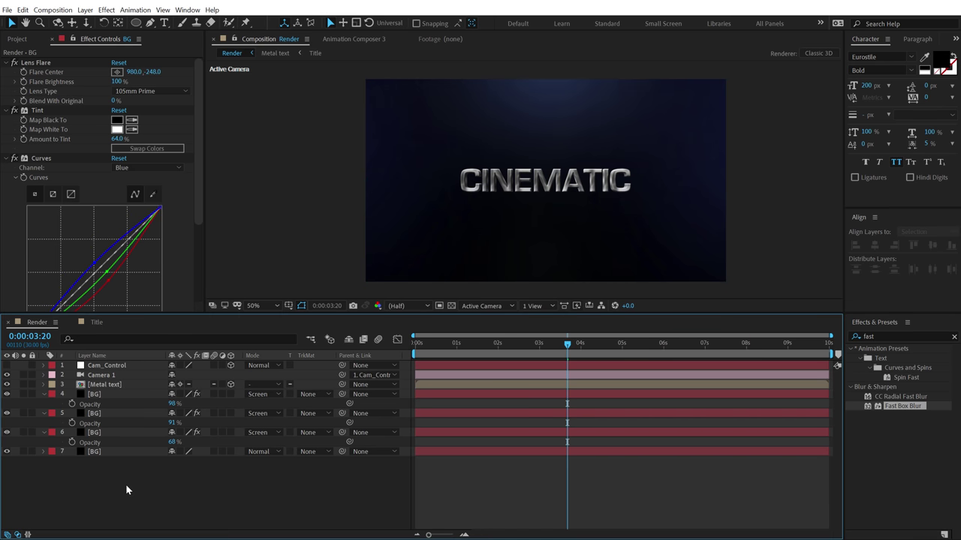
pyautogui.hotkey('ctrl', 'a')
pyautogui.press('u')
pyautogui.press('u')
# Add an adjustment layer above all other layers and name it CC
pyautogui.rightClick(127, 447)
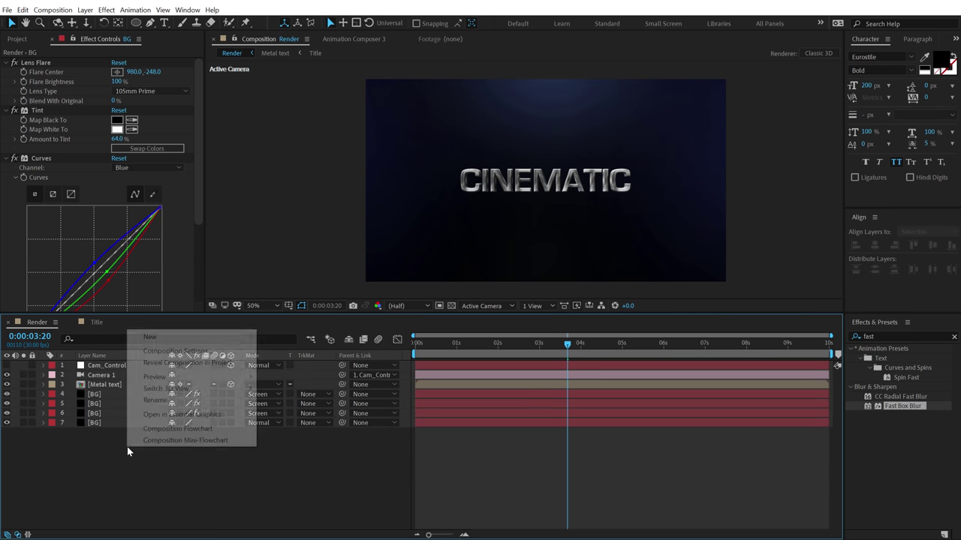
pyautogui.moveTo(224, 338)
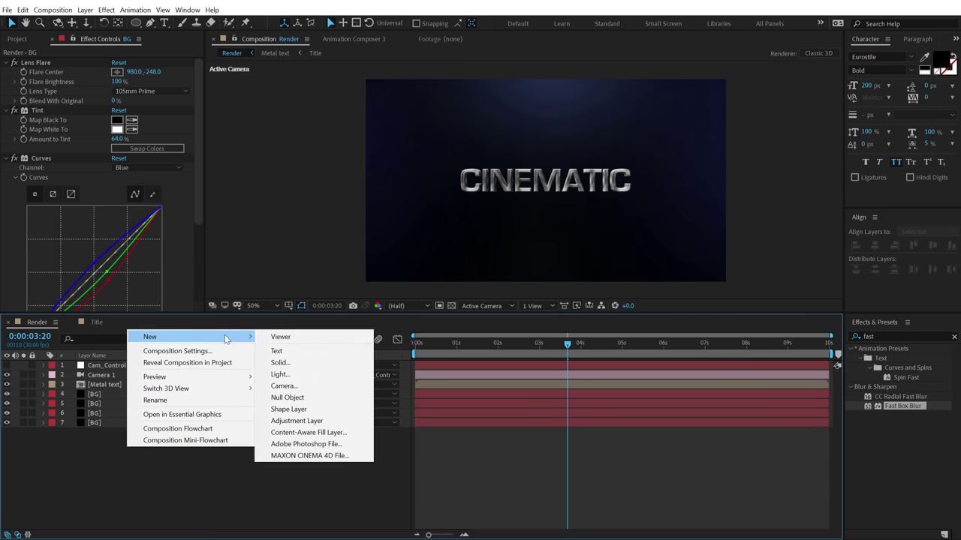
pyautogui.click(296, 422)
pyautogui.press('Return')
pyautogui.write('CC')
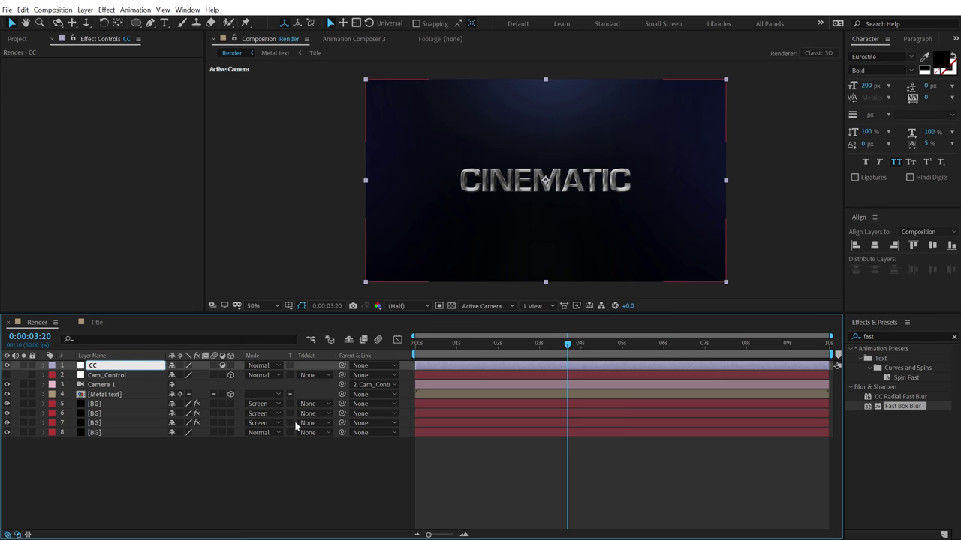
pyautogui.press('Return')
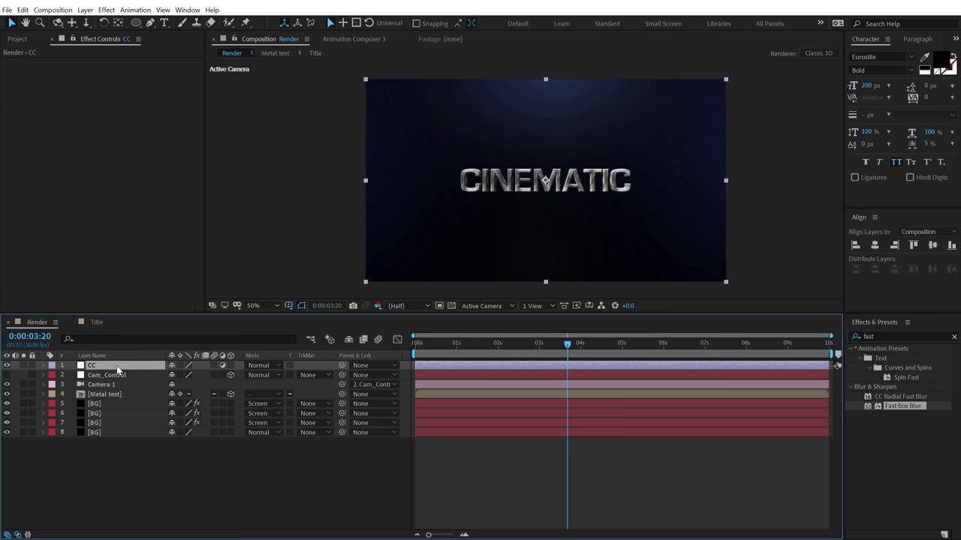
# Apply the Curves effect to the CC layer and shape a gentle S-curve with darker shadows and brighter highlights
pyautogui.click(894, 336)
pyautogui.write('curv')
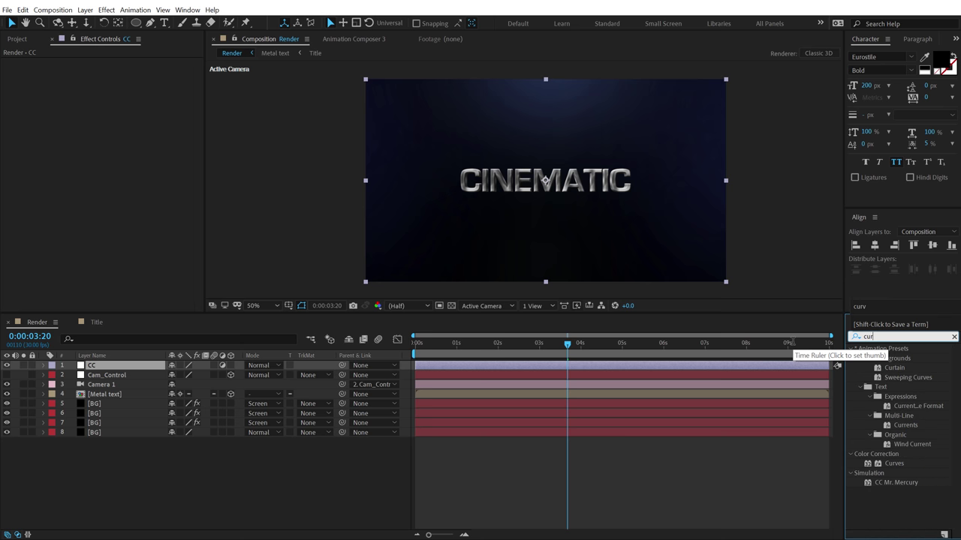
pyautogui.doubleClick(893, 387)
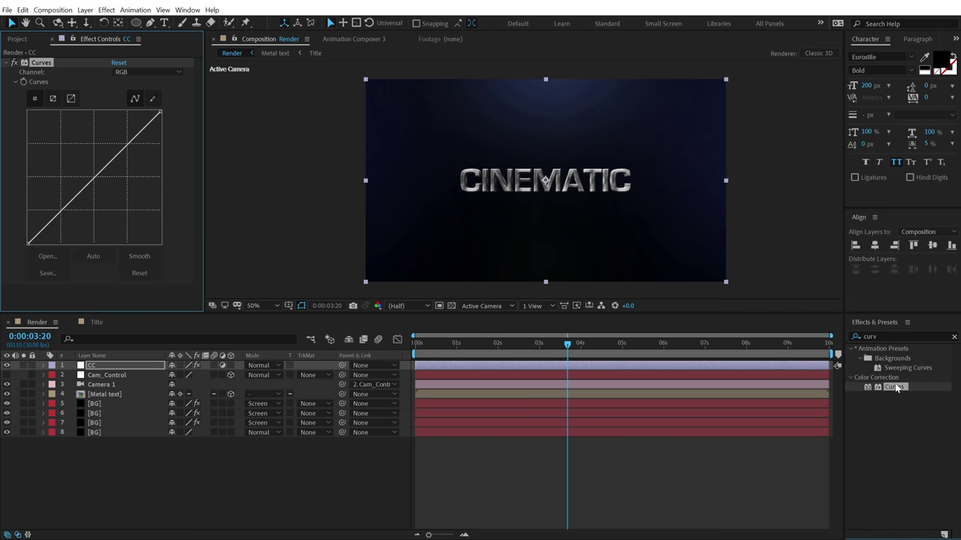
pyautogui.moveTo(61, 205); pyautogui.dragTo(67, 213)
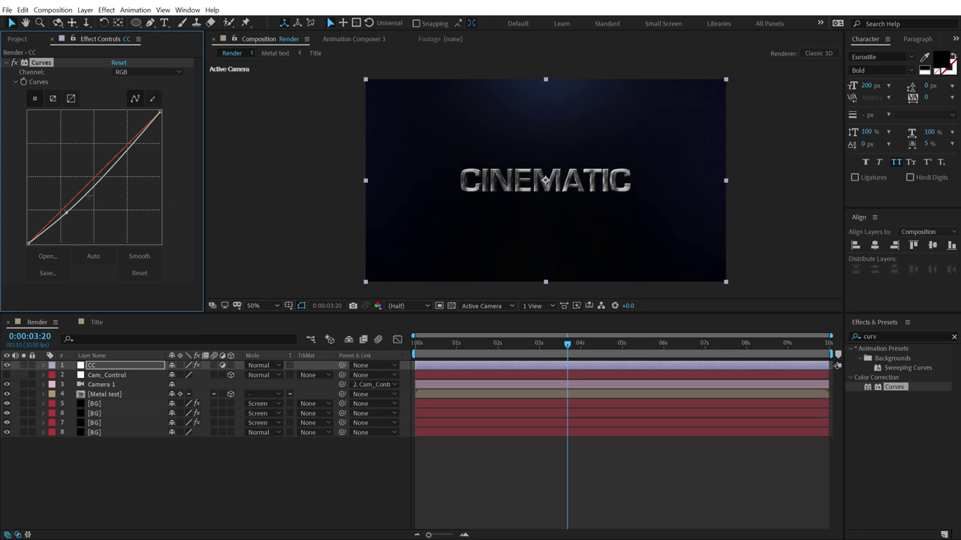
pyautogui.moveTo(120, 160); pyautogui.dragTo(112, 151)
# Set the opacity of the middle flare BG layer to 100% and the lowest flare layer to 95%
pyautogui.click(111, 414)
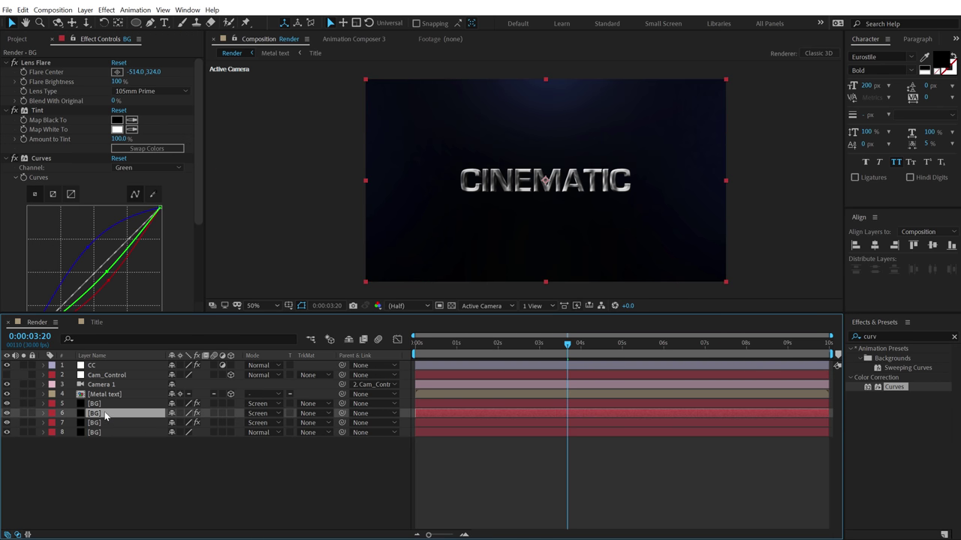
pyautogui.keyDown('shift'); pyautogui.click(103, 422); pyautogui.keyUp('shift')
pyautogui.press('t')
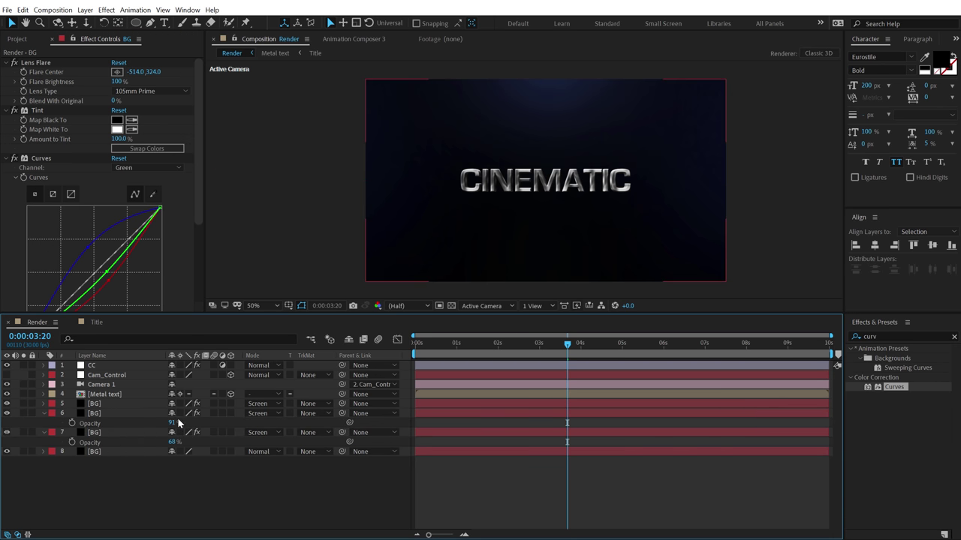
pyautogui.click(113, 414)
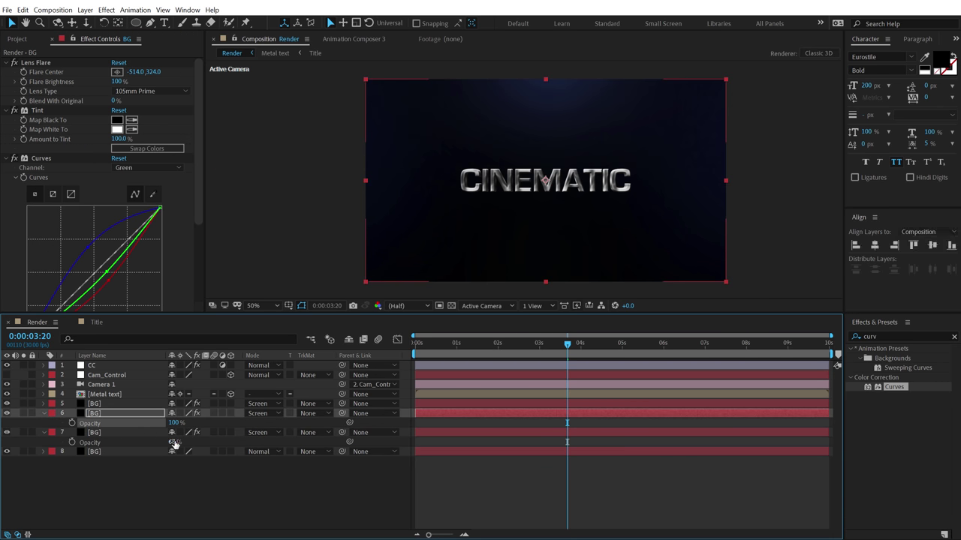
pyautogui.moveTo(176, 443); pyautogui.dragTo(194, 442)
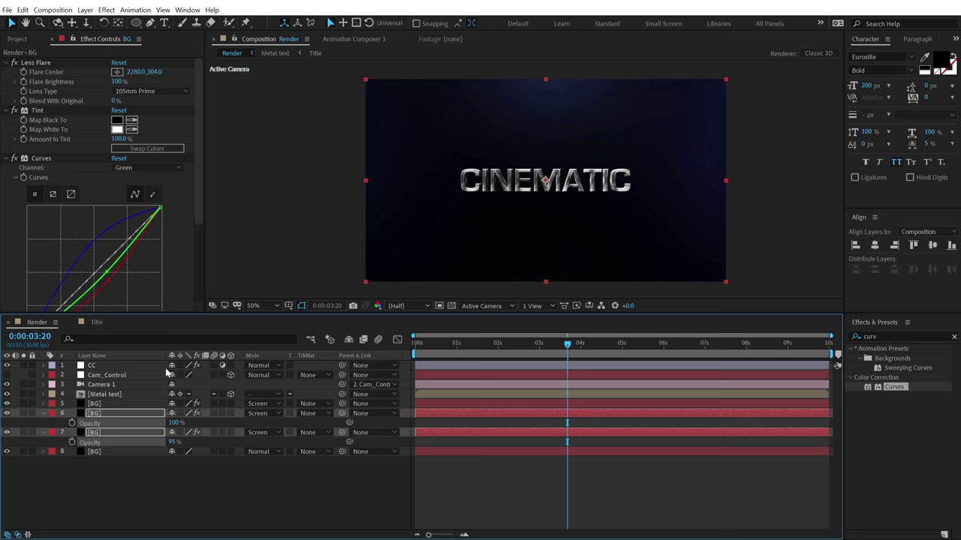
# Set the Fast Box Blur radius of the lowest flare BG layer to 178
pyautogui.click(105, 432)
pyautogui.scroll(-5, 150, 233)
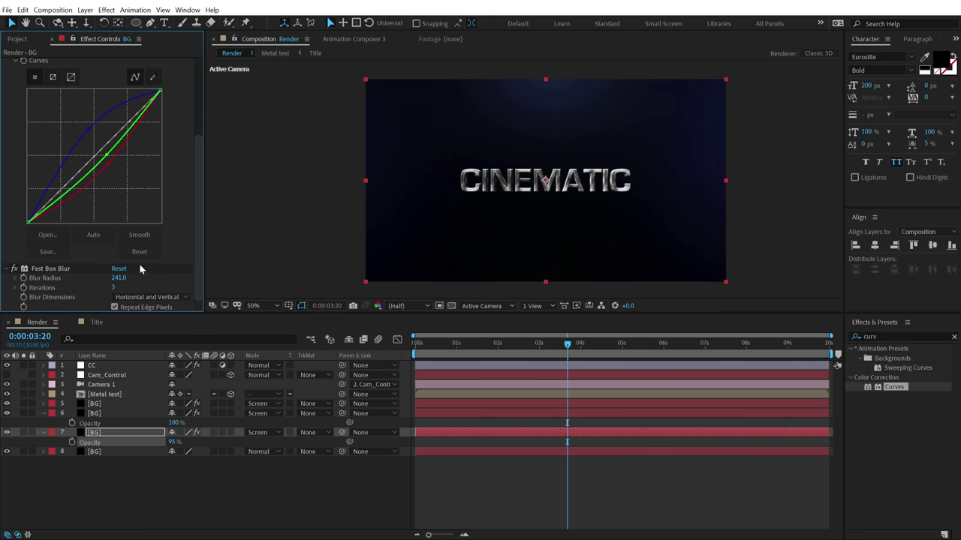
pyautogui.moveTo(123, 279); pyautogui.dragTo(94, 278)
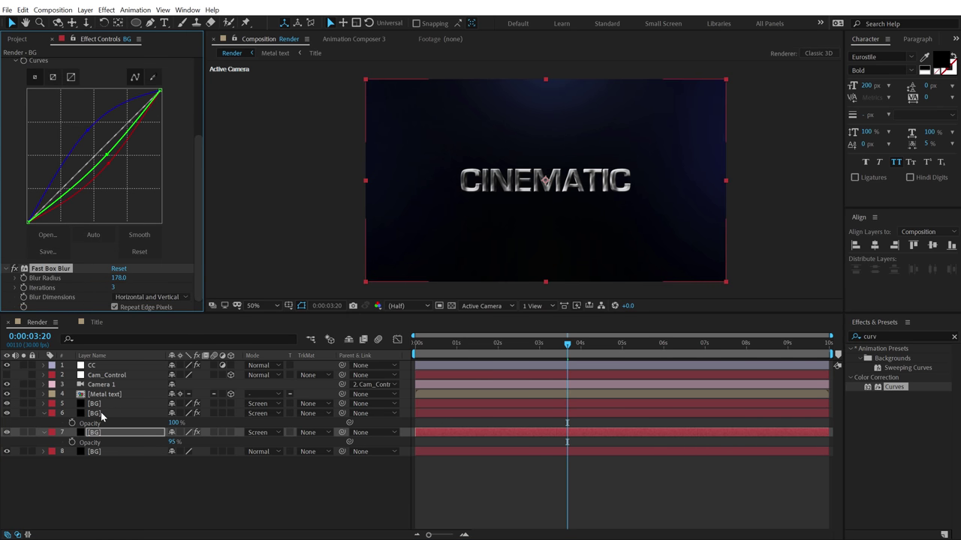
# Apply Photo Filter to the CC layer, using Cooling Filter (80) at 15% density
pyautogui.click(91, 365)
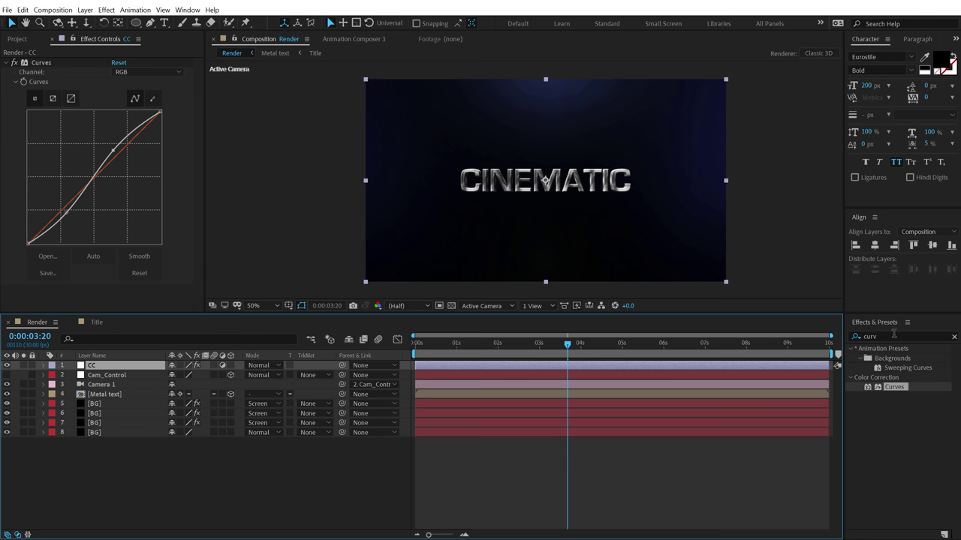
pyautogui.click(893, 336)
pyautogui.write('phot')
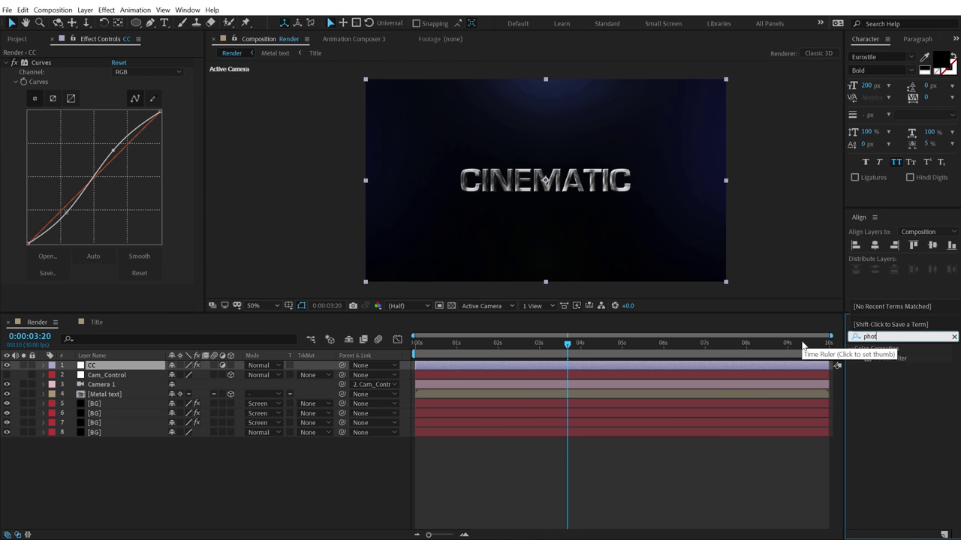
pyautogui.moveTo(890, 358); pyautogui.dragTo(191, 193)
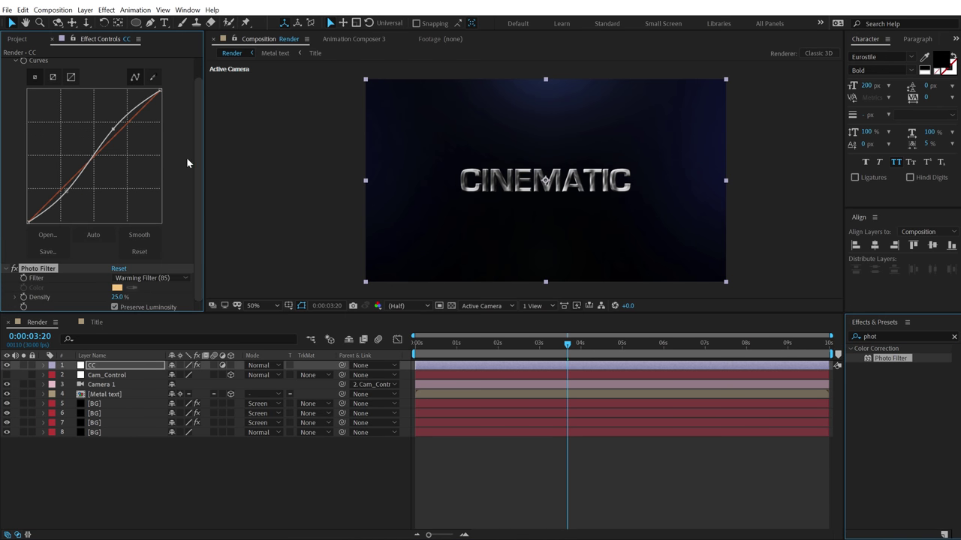
pyautogui.click(180, 278)
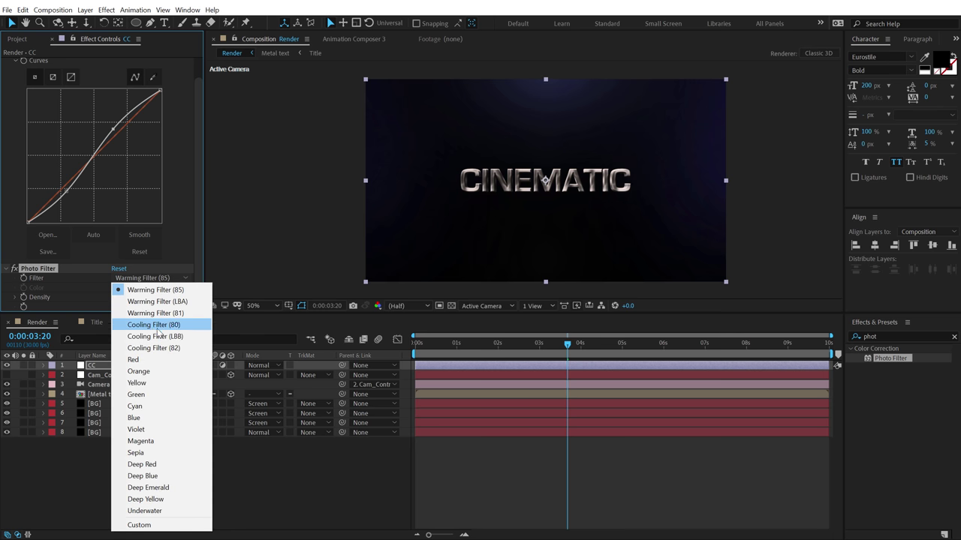
pyautogui.click(154, 324)
pyautogui.click(116, 297)
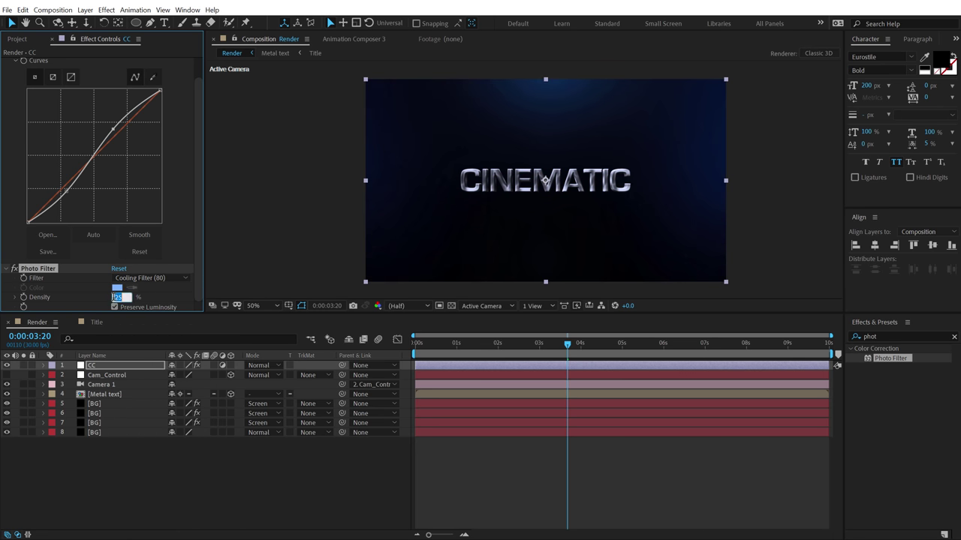
pyautogui.write('15')
pyautogui.press('Return')
# Apply the Noise effect to the CC layer with 3% noise, color noise off and result clipping off
pyautogui.doubleClick(886, 337)
pyautogui.write('noise')
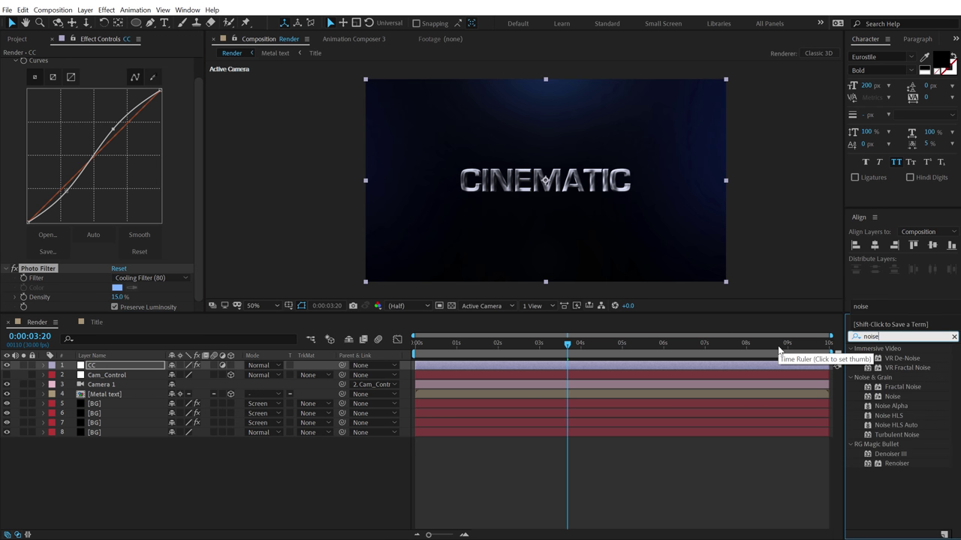
pyautogui.doubleClick(892, 397)
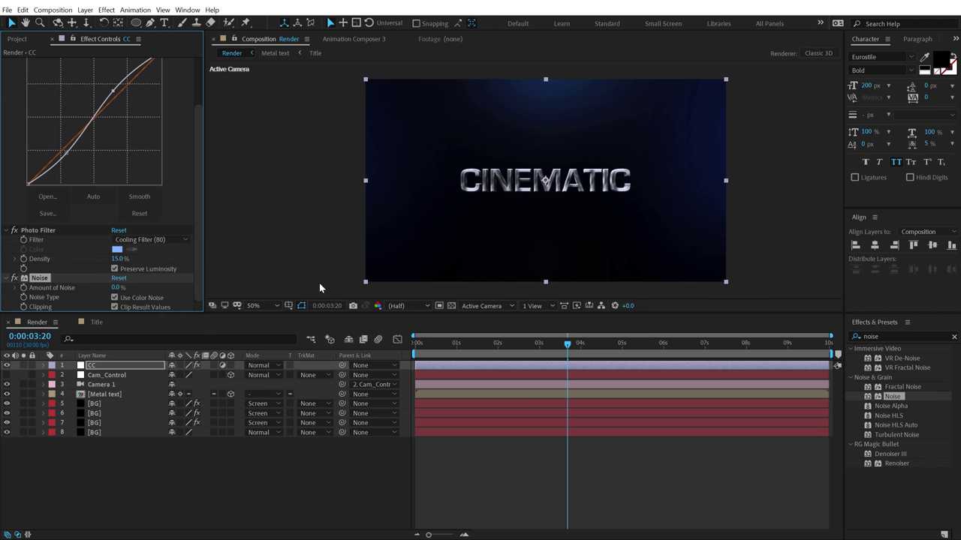
pyautogui.click(117, 288)
pyautogui.click(138, 470)
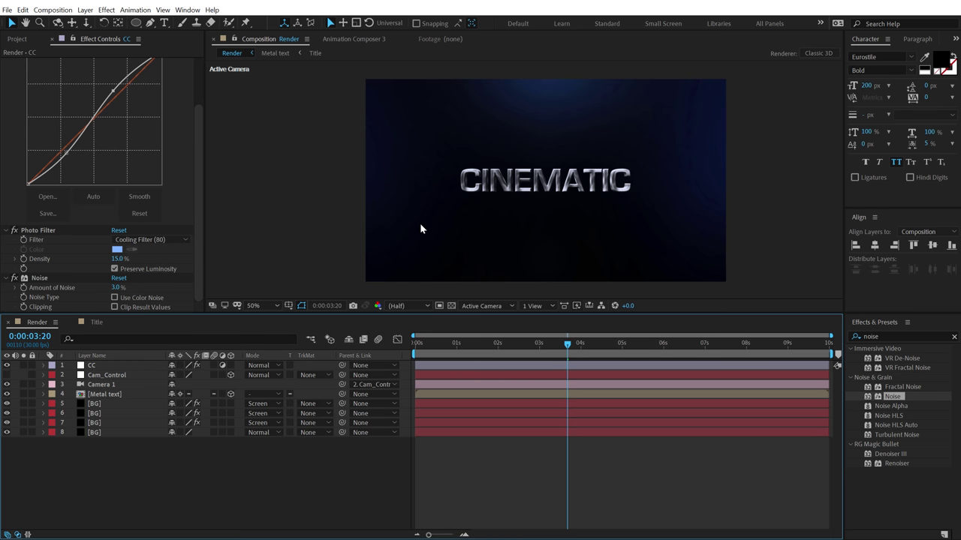
# Place the Lens image from the Assets folder above the CC layer and set its blending mode to Screen
pyautogui.click(17, 39)
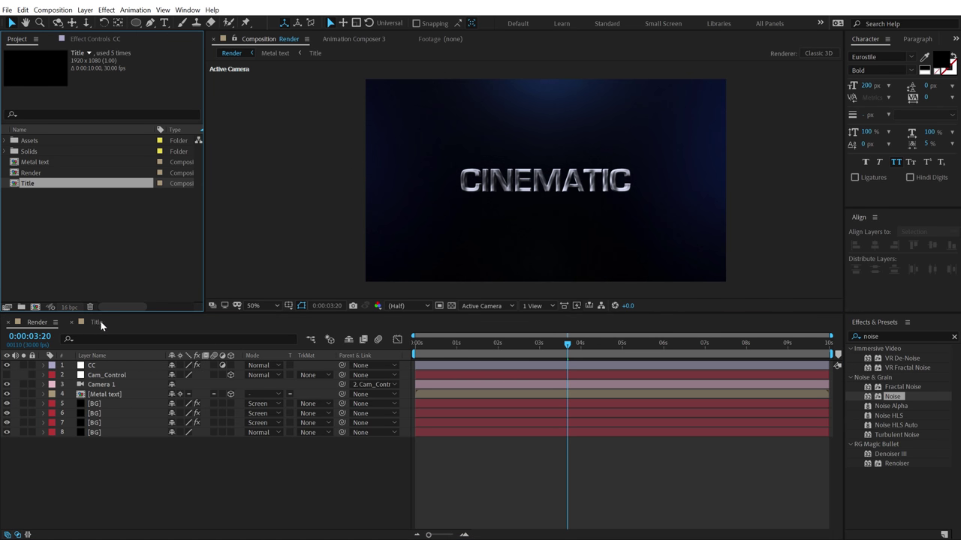
pyautogui.click(156, 457)
pyautogui.press('/')
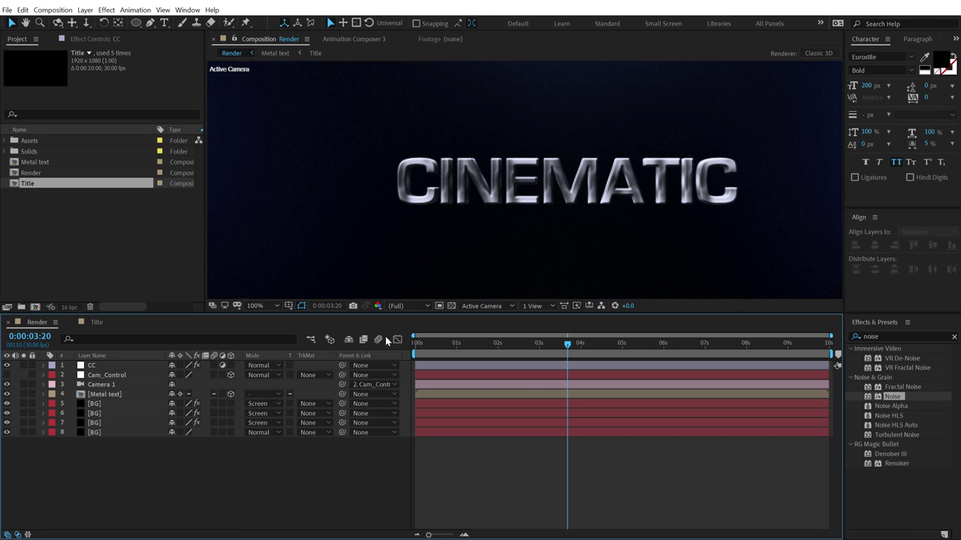
pyautogui.moveTo(338, 314); pyautogui.dragTo(338, 387)
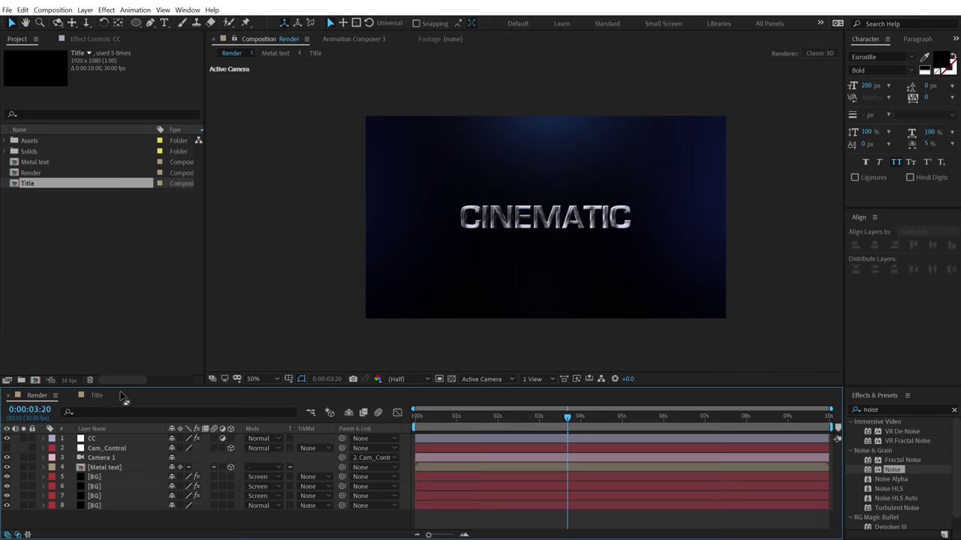
pyautogui.moveTo(120, 387); pyautogui.dragTo(120, 330)
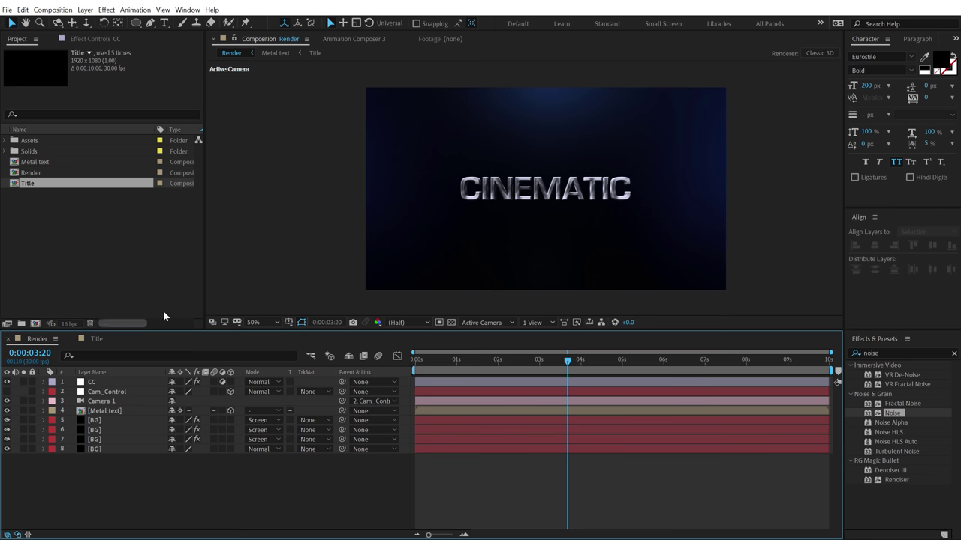
pyautogui.click(6, 142)
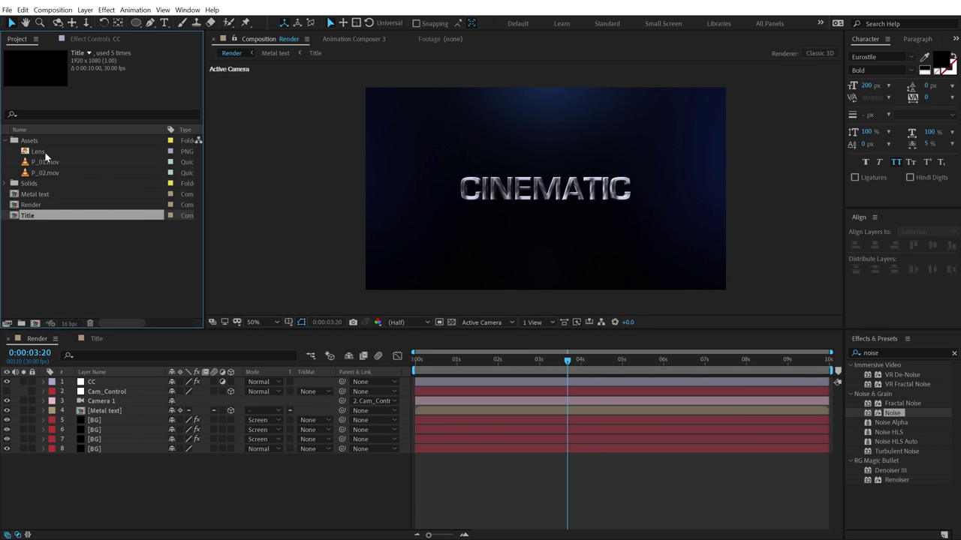
pyautogui.moveTo(45, 155); pyautogui.dragTo(575, 224)
pyautogui.click(259, 384)
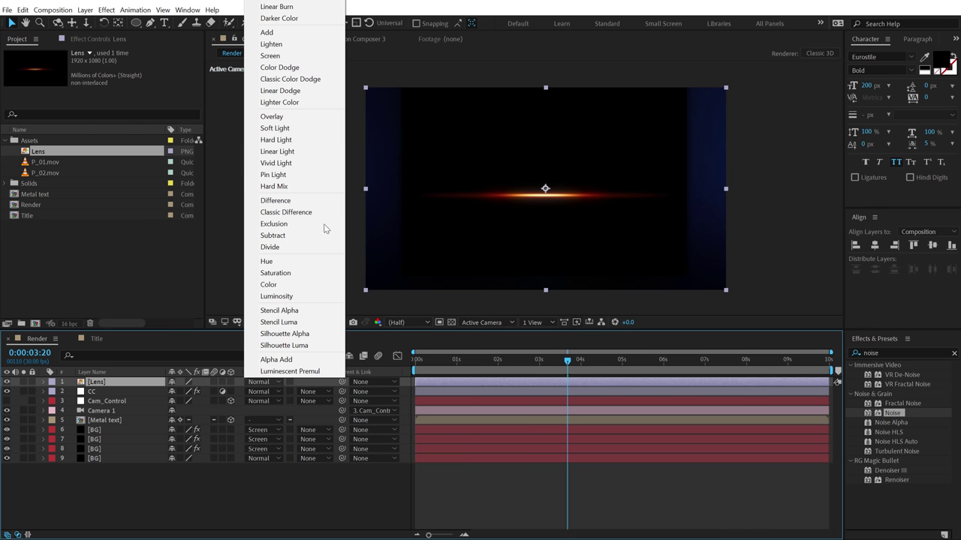
pyautogui.click(289, 55)
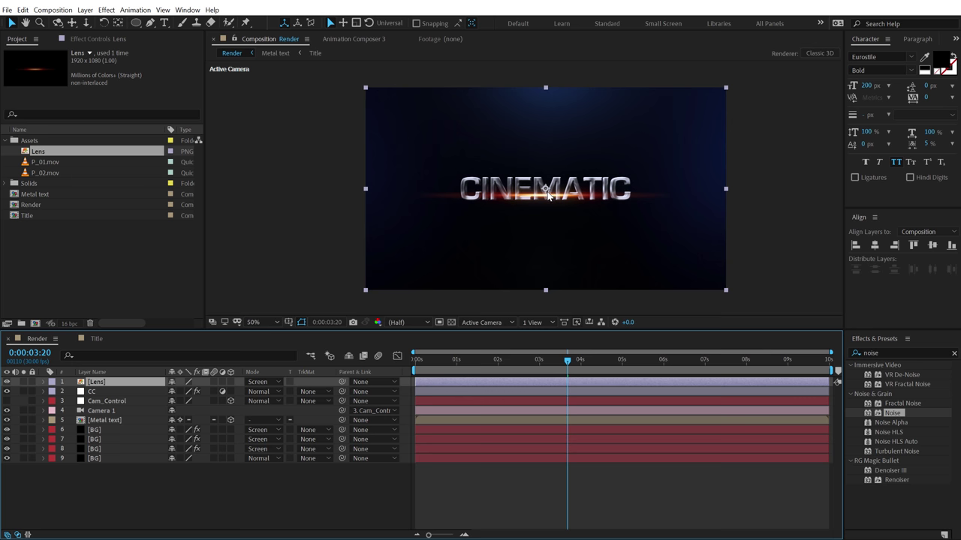
# Move the Lens flare down to the lower edge of the title and make it a 3D layer
pyautogui.press('s')
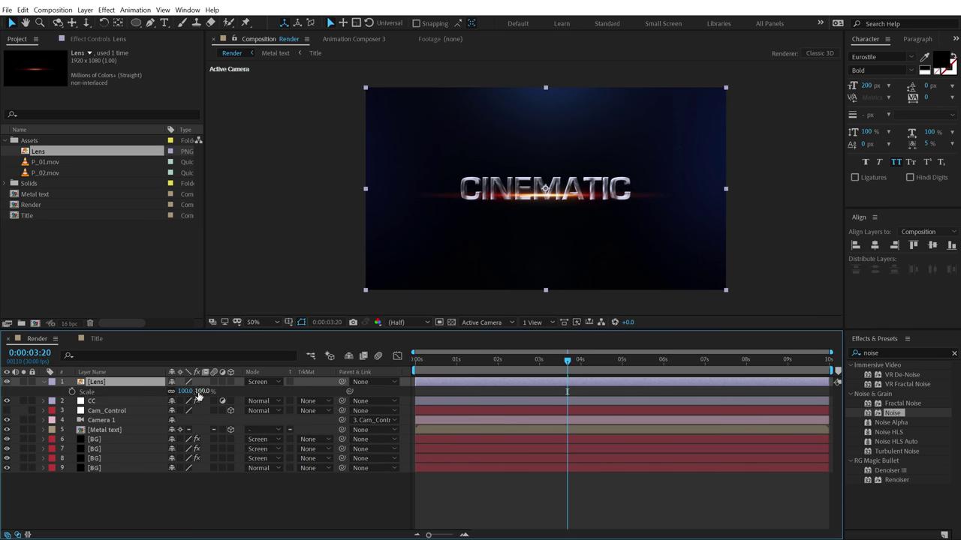
pyautogui.moveTo(547, 188); pyautogui.dragTo(546, 193)
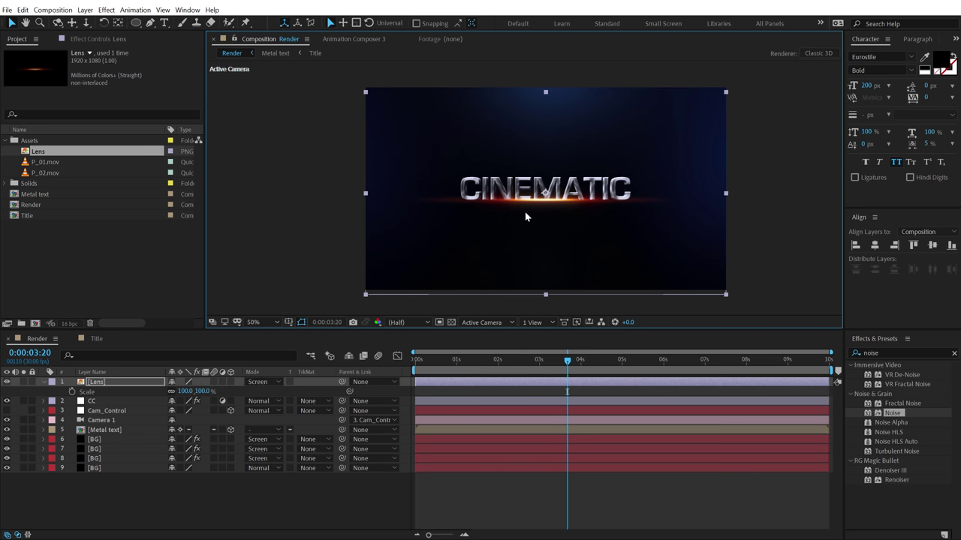
pyautogui.moveTo(499, 359); pyautogui.dragTo(455, 376)
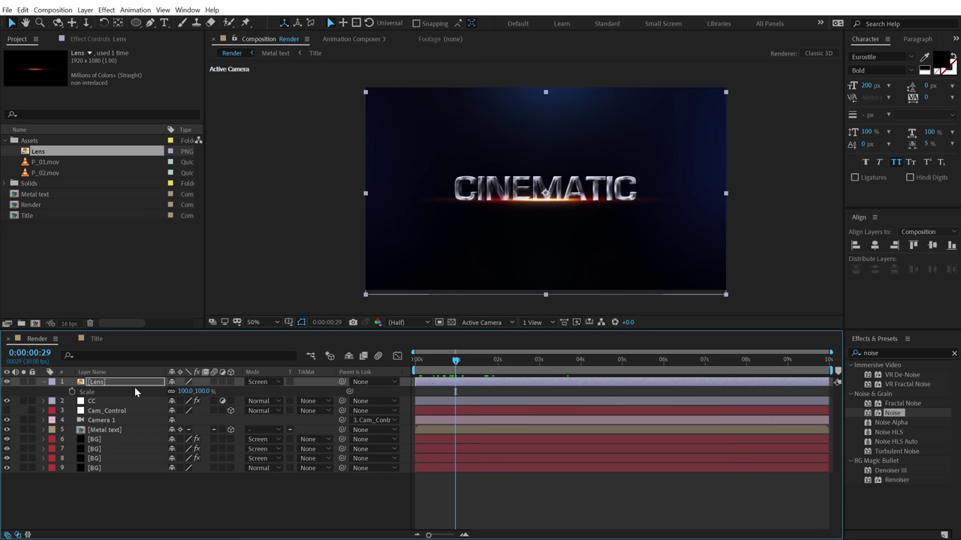
pyautogui.click(230, 382)
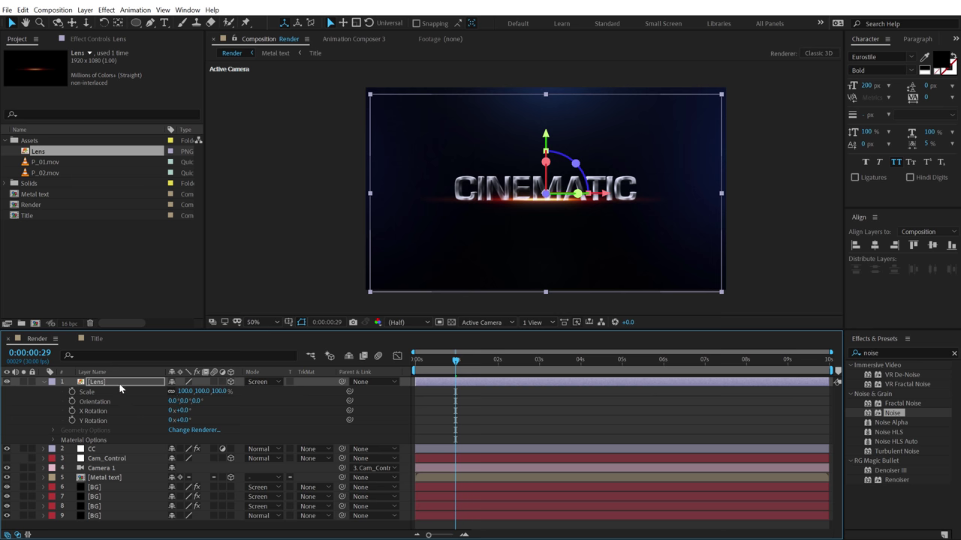
# Keyframe the Lens layer from 51% horizontal scale and 0% opacity at 0:00:00:20 to 100% scale and opacity at 0:00:01:08
pyautogui.press('space')
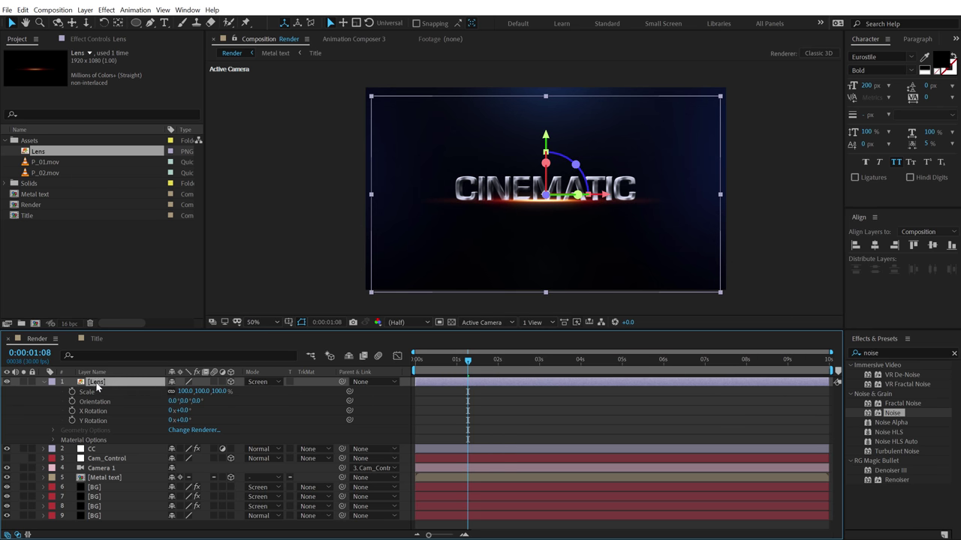
pyautogui.press('s')
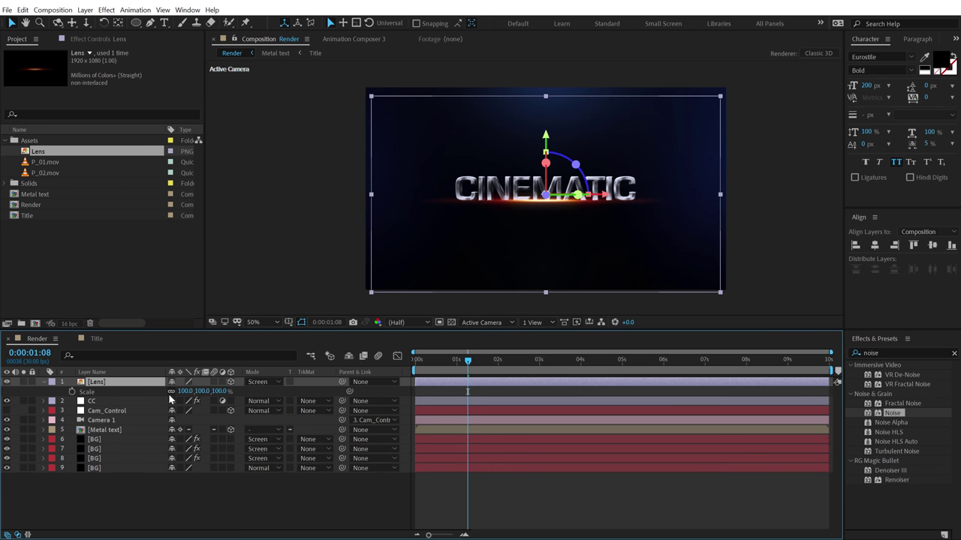
pyautogui.click(72, 391)
pyautogui.press('t')
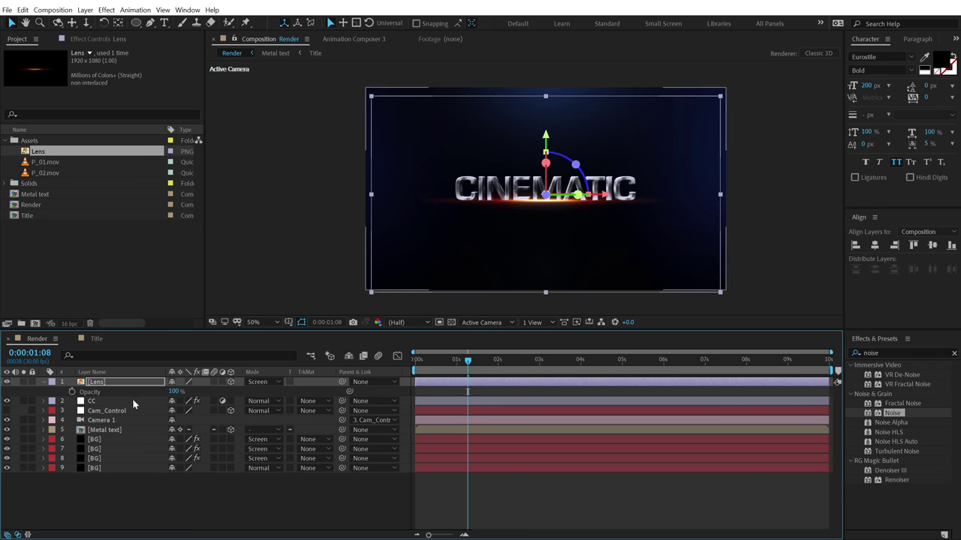
pyautogui.click(72, 392)
pyautogui.press('u')
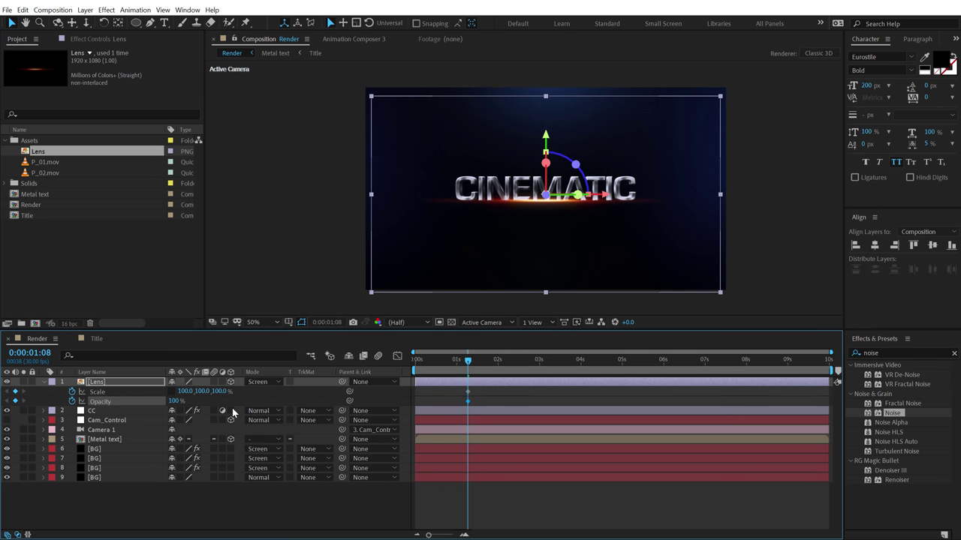
pyautogui.moveTo(465, 362); pyautogui.dragTo(443, 366)
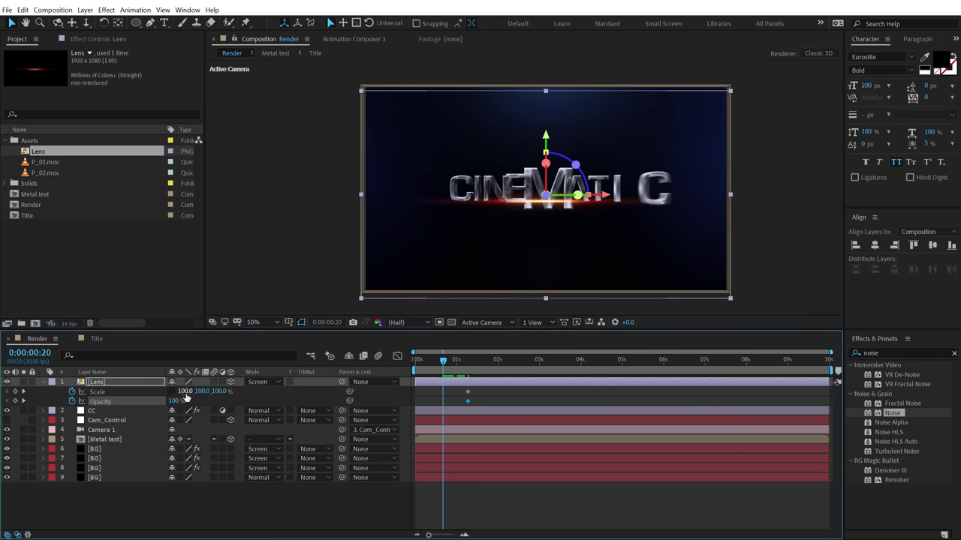
pyautogui.moveTo(185, 391); pyautogui.dragTo(91, 411)
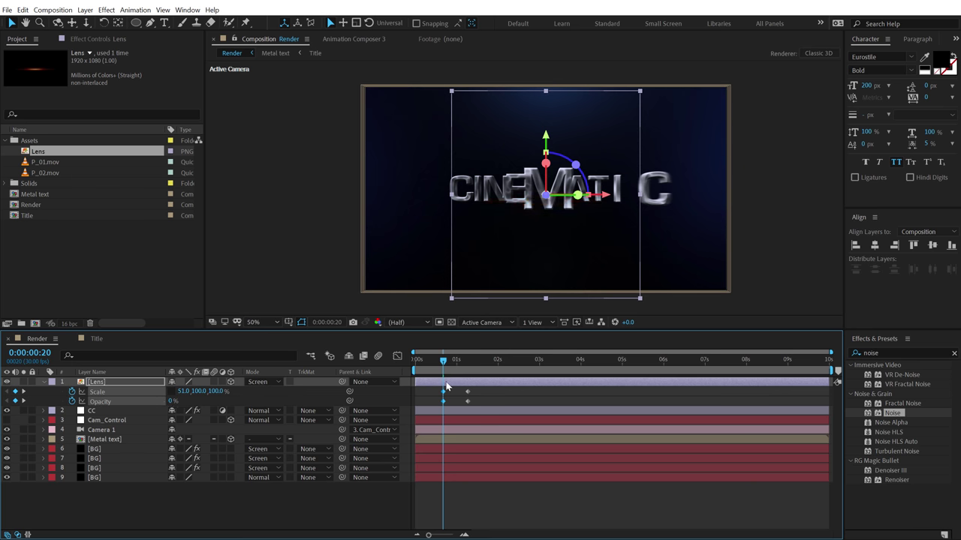
# Apply Easy Ease to all of the Lens layer's scale and opacity keyframes and preview the animation
pyautogui.click(482, 406)
pyautogui.moveTo(482, 406); pyautogui.dragTo(429, 388)
pyautogui.rightClick(468, 400)
pyautogui.moveTo(555, 527)
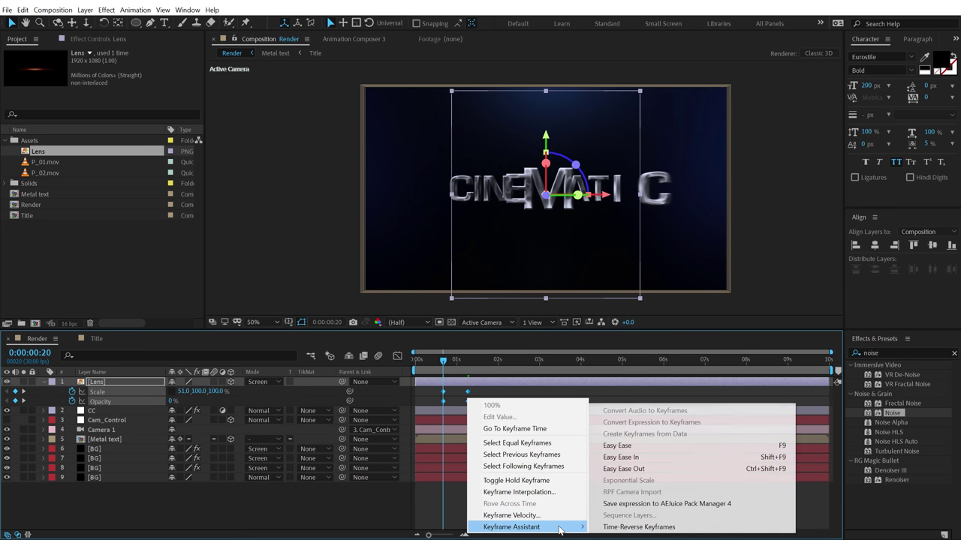
pyautogui.click(622, 457)
pyautogui.click(482, 495)
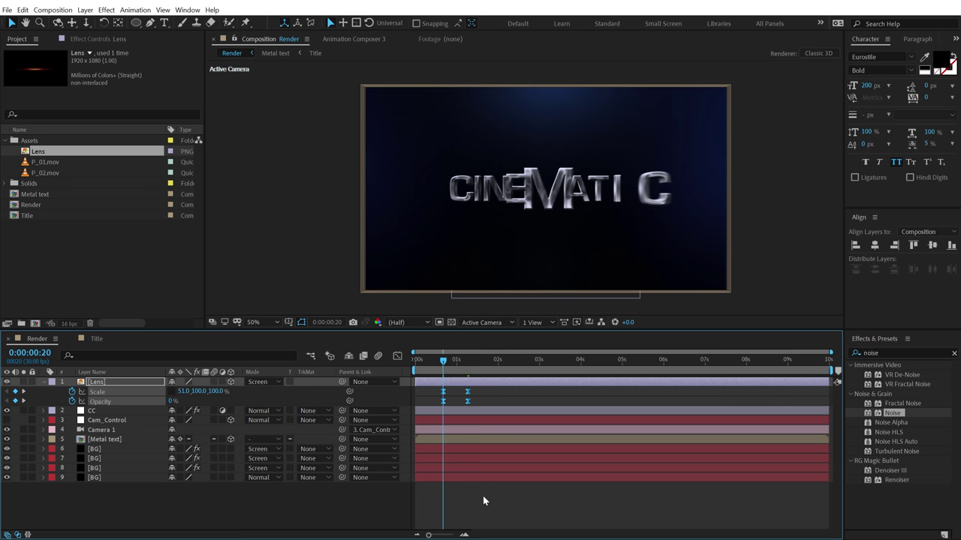
pyautogui.press('space')
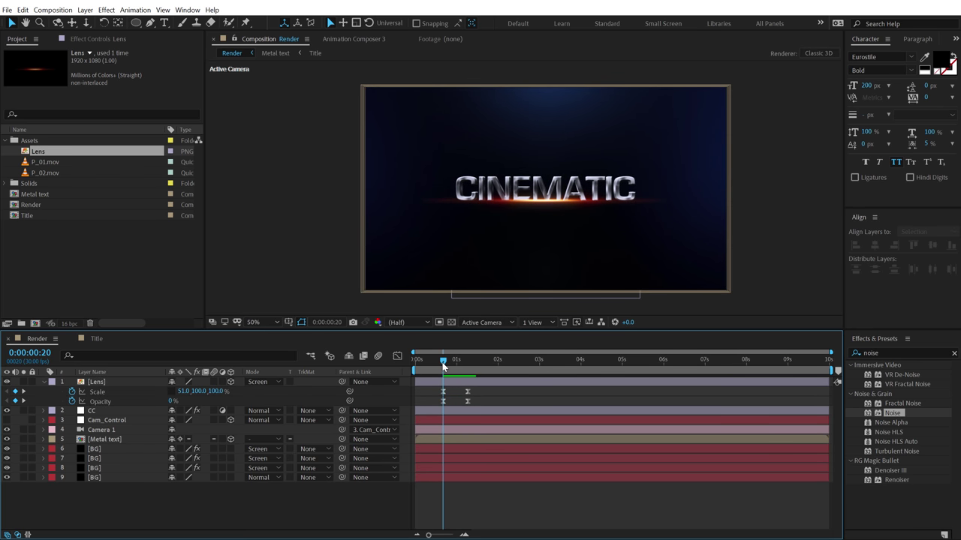
pyautogui.moveTo(533, 363); pyautogui.dragTo(534, 363)
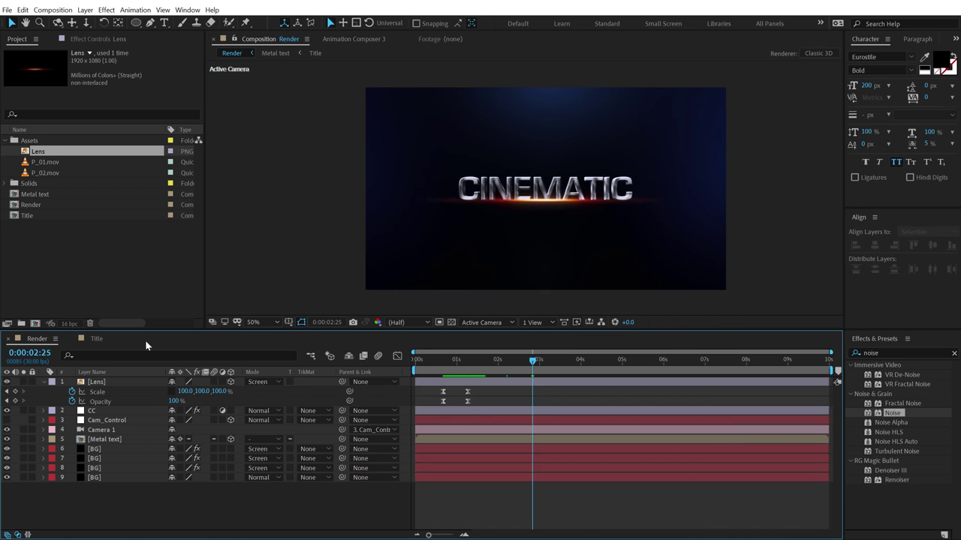
pyautogui.click(43, 382)
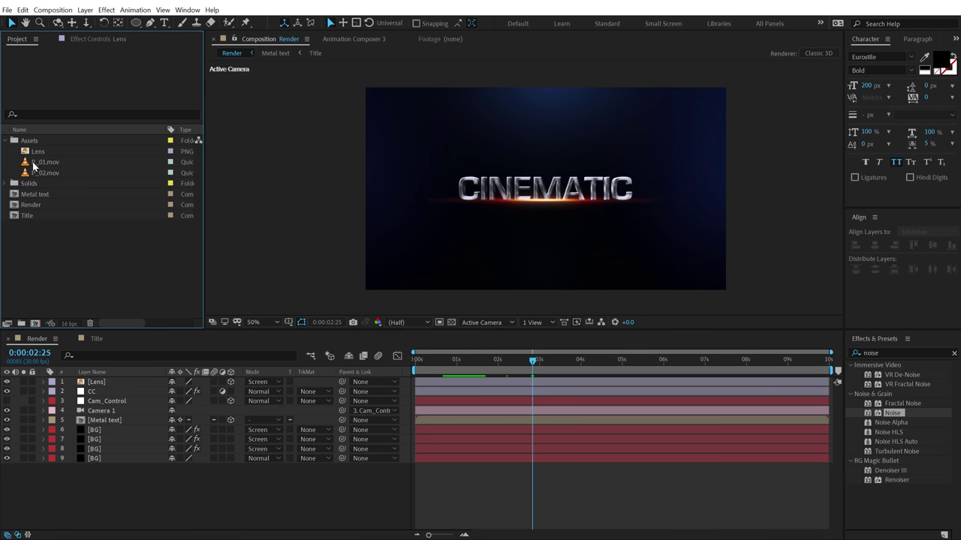
# Place P_01.mov and P_02.mov below the CC layer and set both blending modes to Screen
pyautogui.click(41, 163)
pyautogui.moveTo(52, 169); pyautogui.dragTo(109, 406)
pyautogui.click(272, 410)
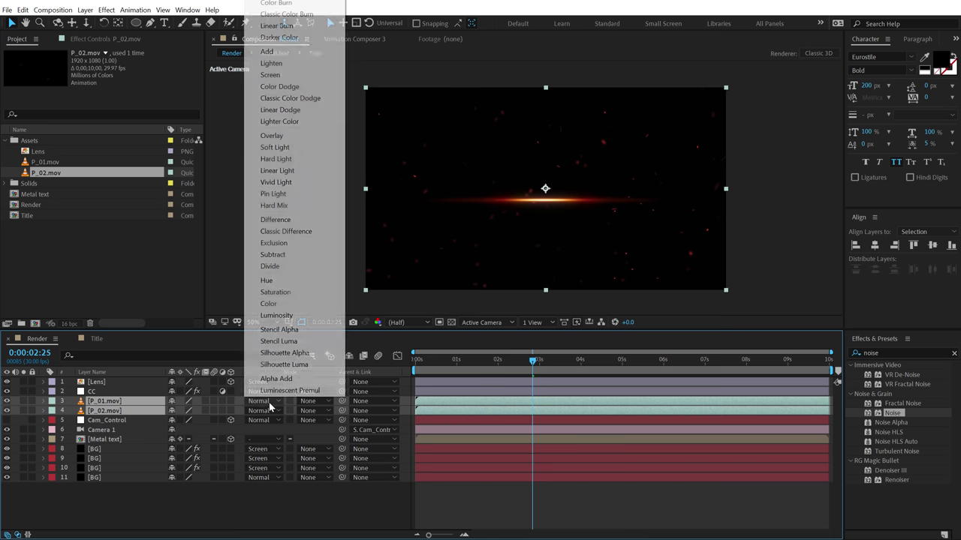
pyautogui.click(288, 78)
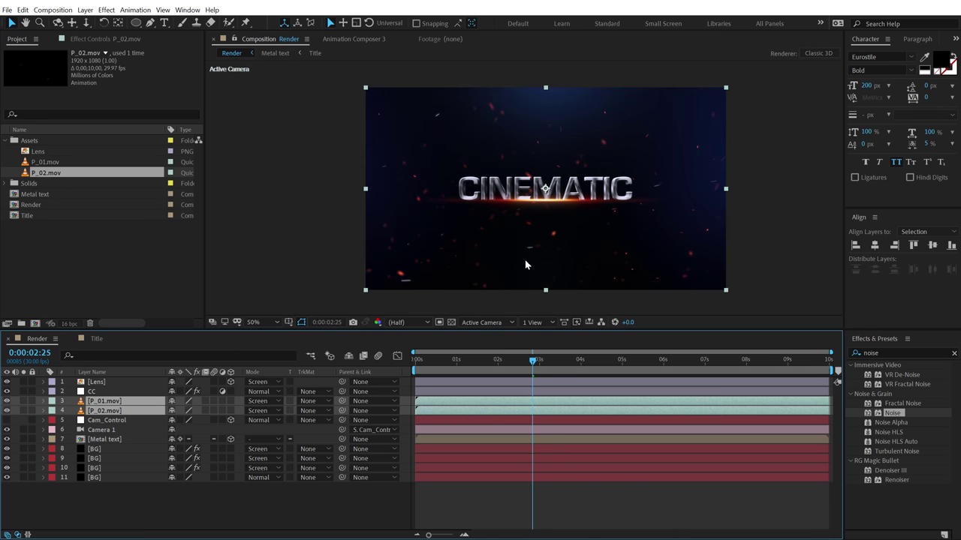
# Make the P_01.mov and P_02.mov layers 3D and enable motion blur for them and the Lens layer
pyautogui.click(231, 403)
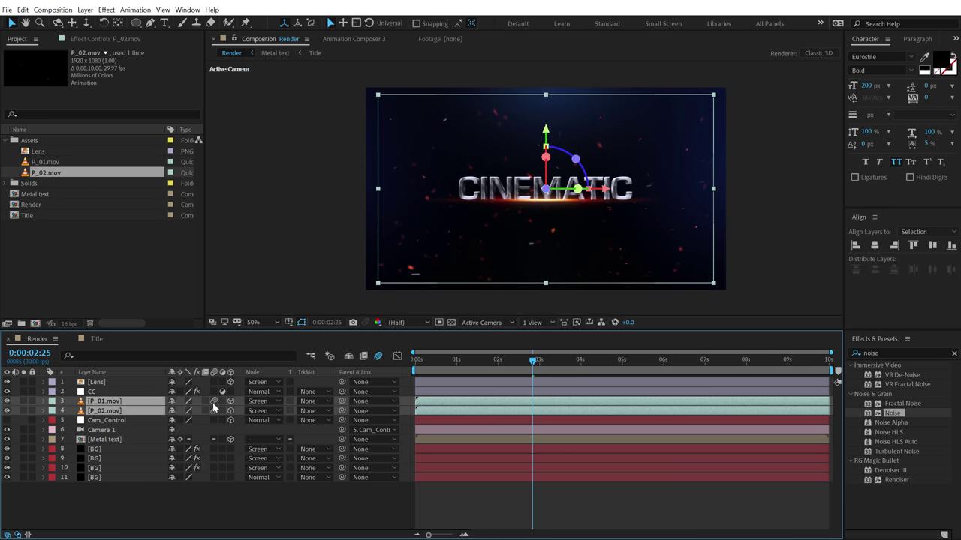
pyautogui.click(213, 402)
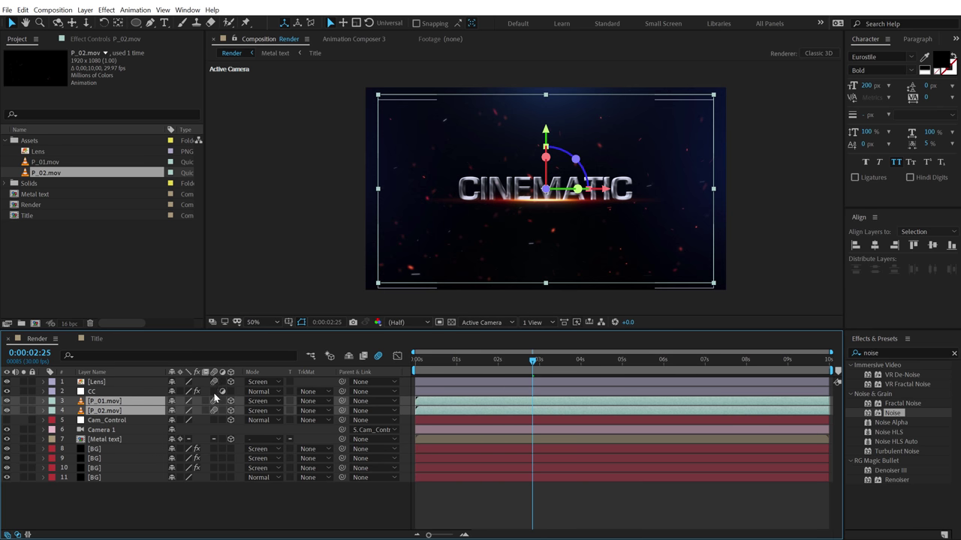
pyautogui.click(428, 362)
pyautogui.moveTo(428, 362); pyautogui.dragTo(392, 370)
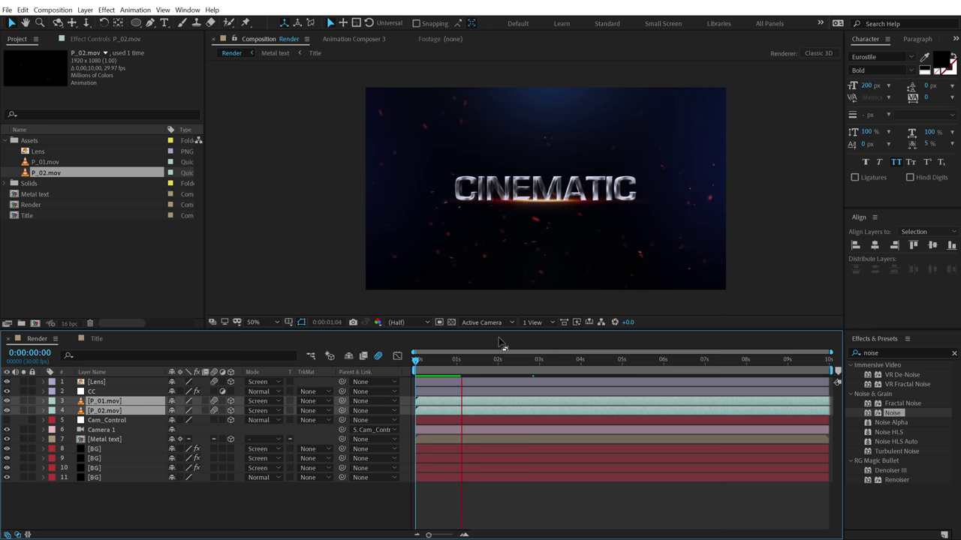
# Scale the P_01.mov and P_02.mov layers to 120% so they cover the frame around 0:00:04:08
pyautogui.click(580, 359)
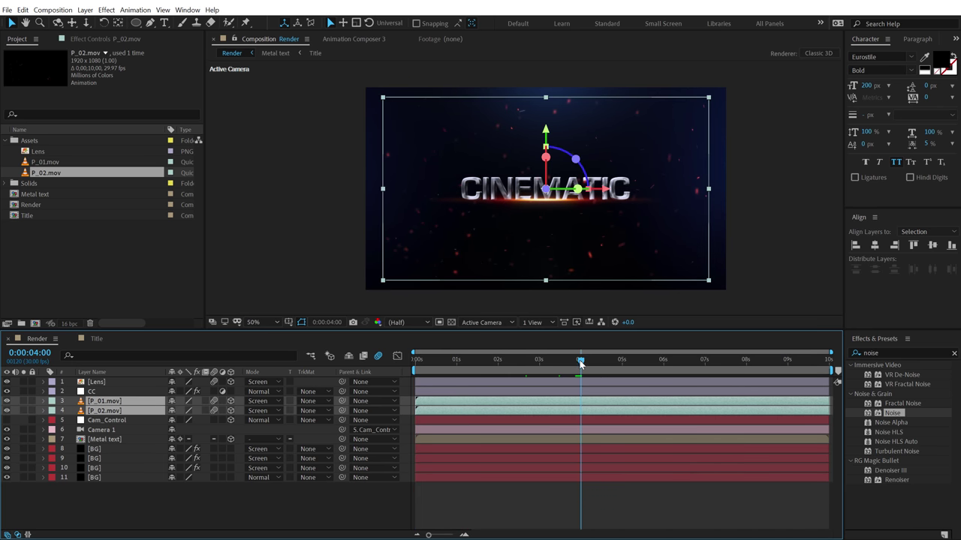
pyautogui.moveTo(581, 363)
pyautogui.mouseDown()
pyautogui.moveTo(613, 362)
pyautogui.moveTo(593, 364)
pyautogui.mouseUp()
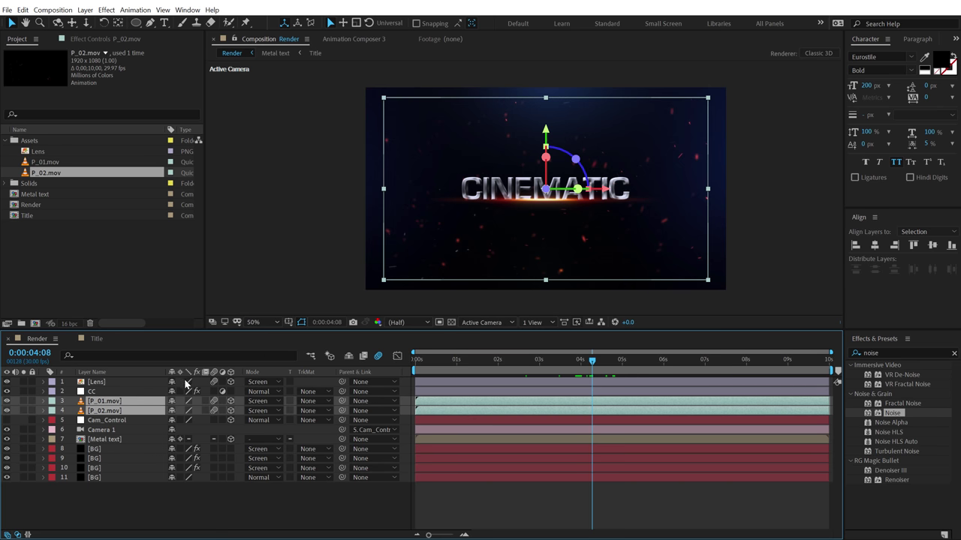
pyautogui.press('s')
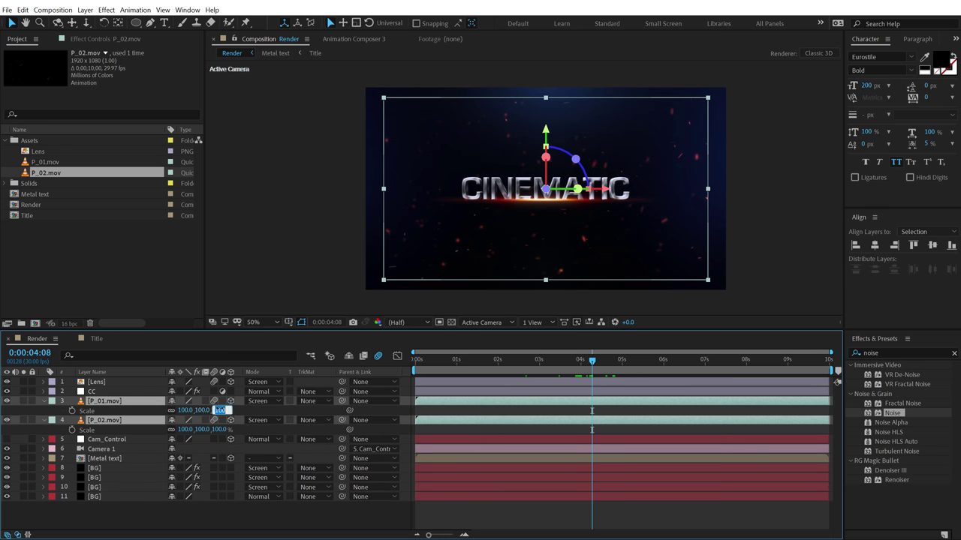
pyautogui.moveTo(220, 410); pyautogui.dragTo(235, 410)
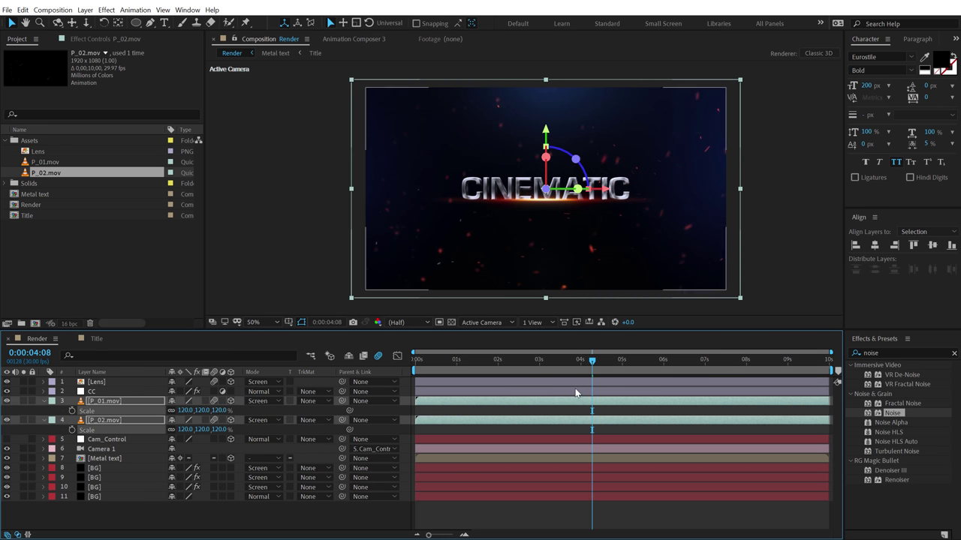
# End the work area at about 0:00:04:01 and preview the title animation
pyautogui.moveTo(589, 368); pyautogui.dragTo(580, 368)
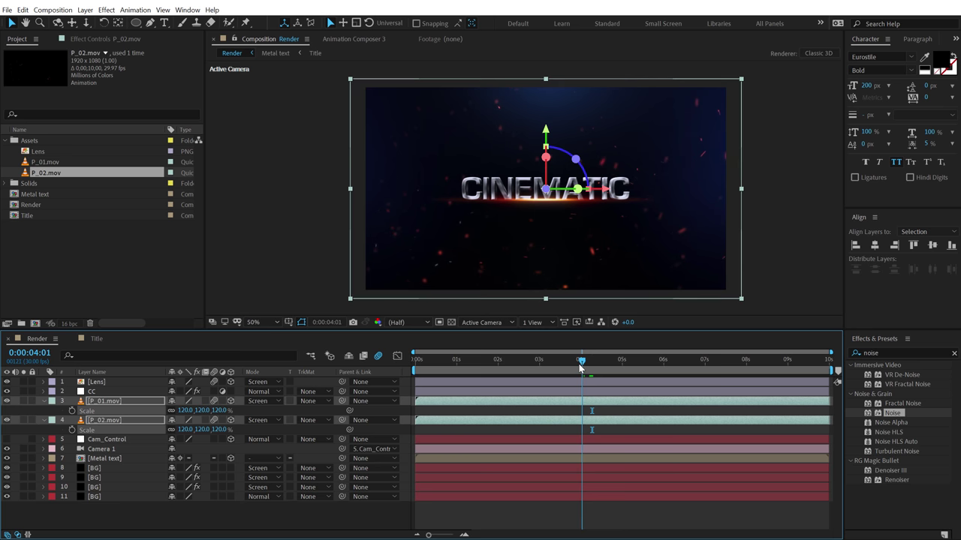
pyautogui.press('space')
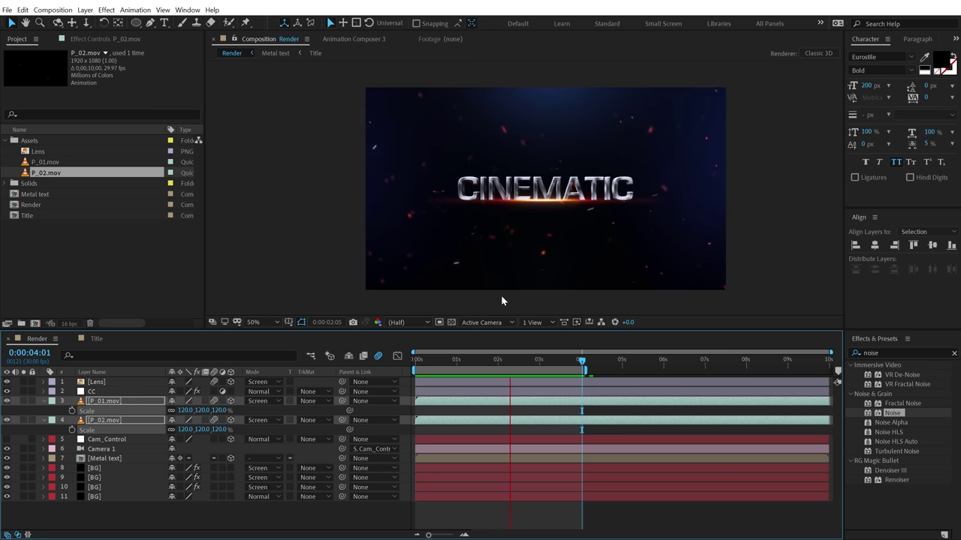
pyautogui.click(443, 360)
pyautogui.moveTo(487, 365); pyautogui.dragTo(529, 364)
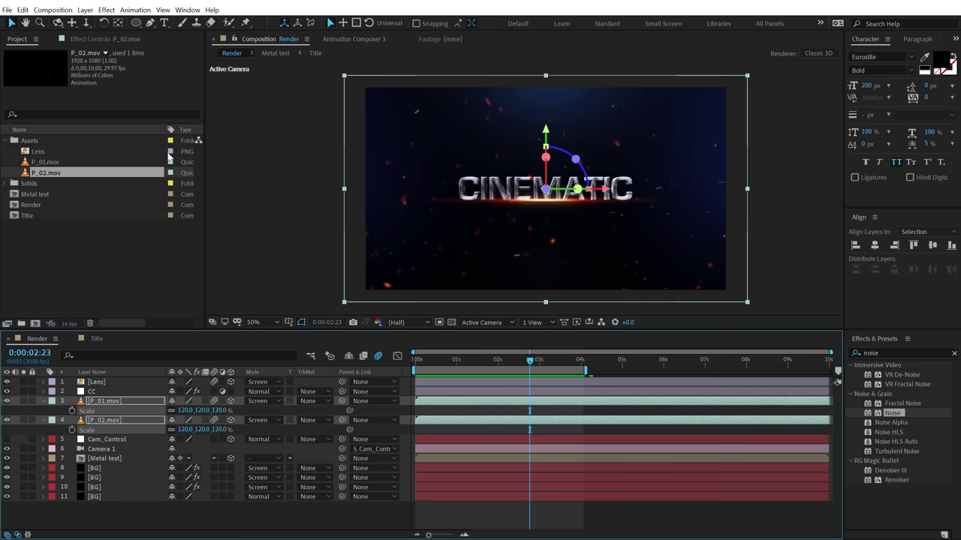
# Duplicate the Metal text and Title compositions in the project
pyautogui.click(9, 141)
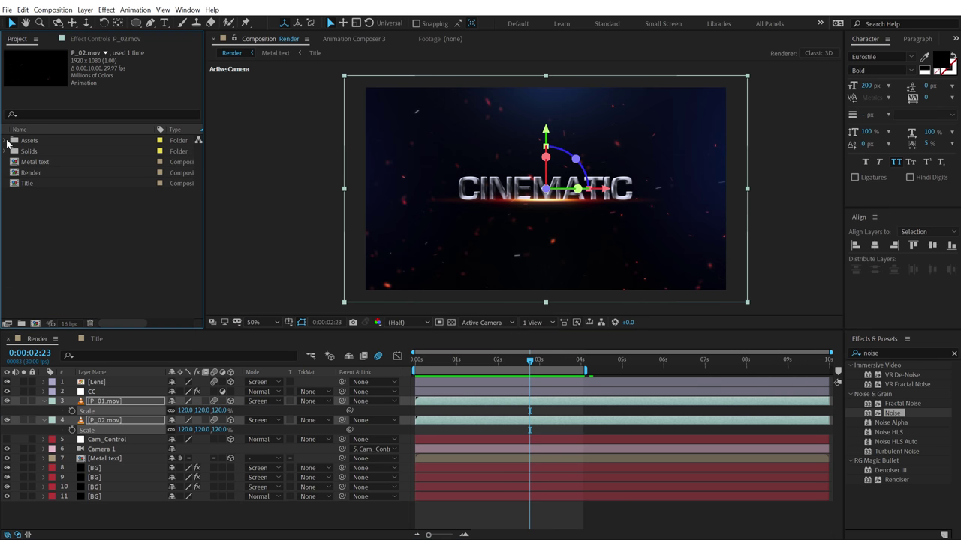
pyautogui.click(44, 162)
pyautogui.keyDown('ctrl'); pyautogui.click(37, 185); pyautogui.keyUp('ctrl')
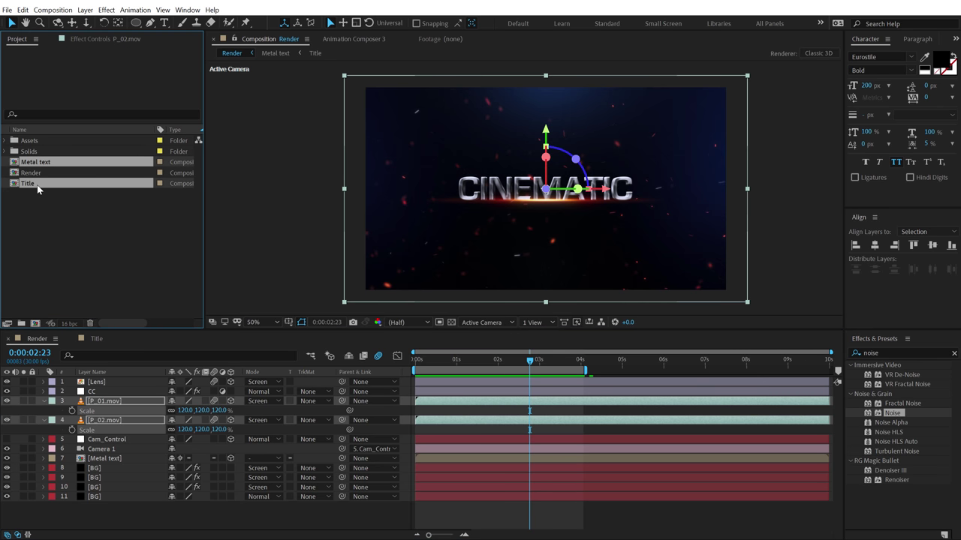
pyautogui.hotkey('ctrl', 'd')
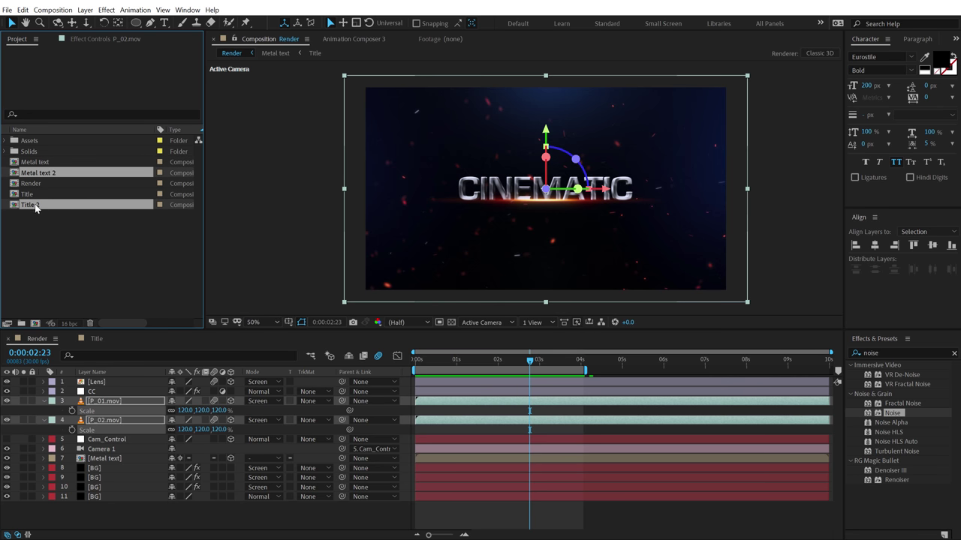
pyautogui.click(67, 215)
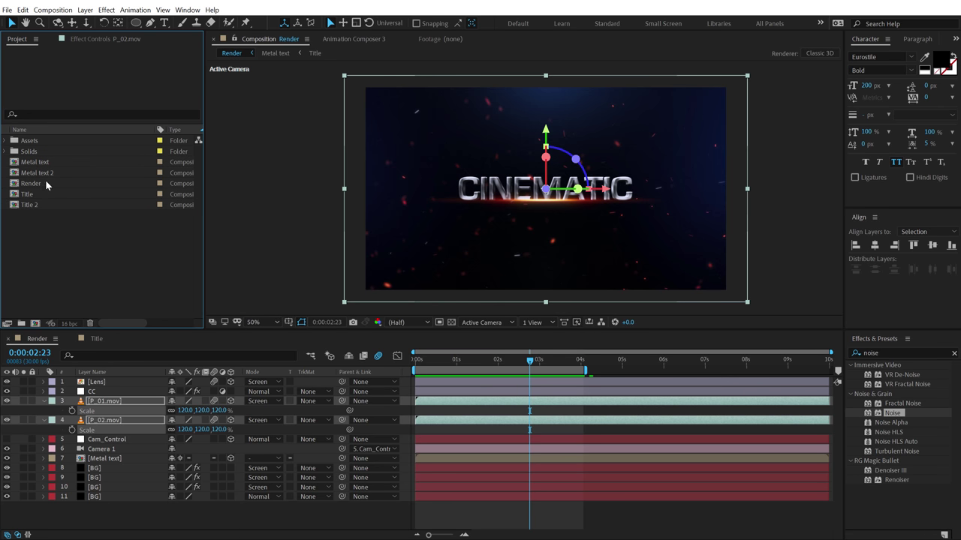
# Replace all five Title layers in the Metal text 2 composition with the Title 2 composition
pyautogui.doubleClick(38, 174)
pyautogui.moveTo(92, 457); pyautogui.dragTo(128, 362)
pyautogui.click(35, 204)
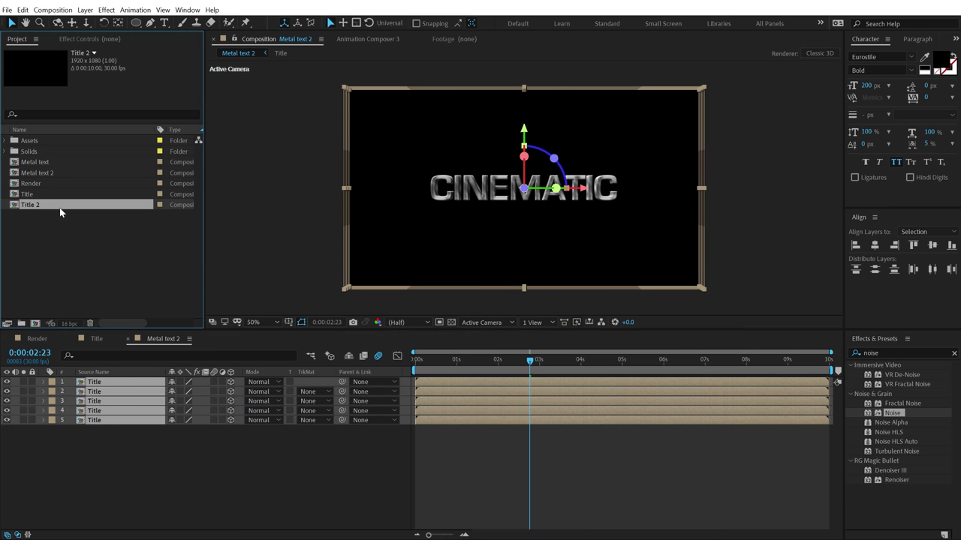
pyautogui.moveTo(71, 269); pyautogui.dragTo(101, 404)
pyautogui.click(98, 383)
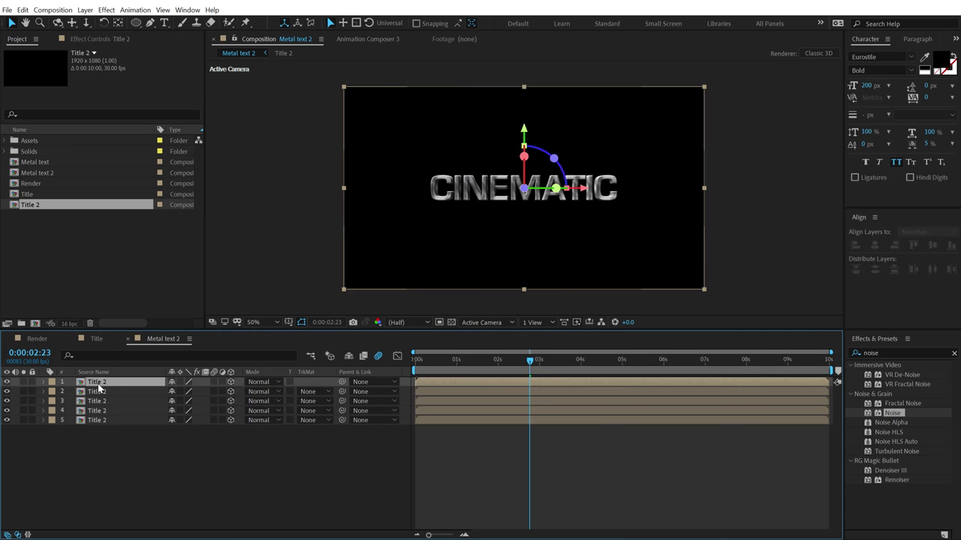
# Change the text in the Title 2 composition to "title motions" and return to the Render composition with the Selection tool
pyautogui.doubleClick(98, 385)
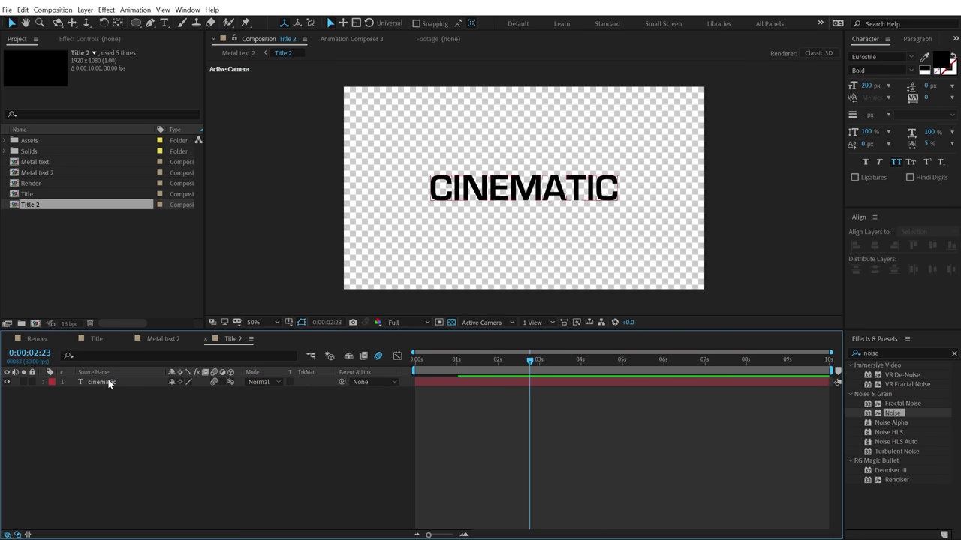
pyautogui.click(110, 382)
pyautogui.hotkey('ctrl', 't')
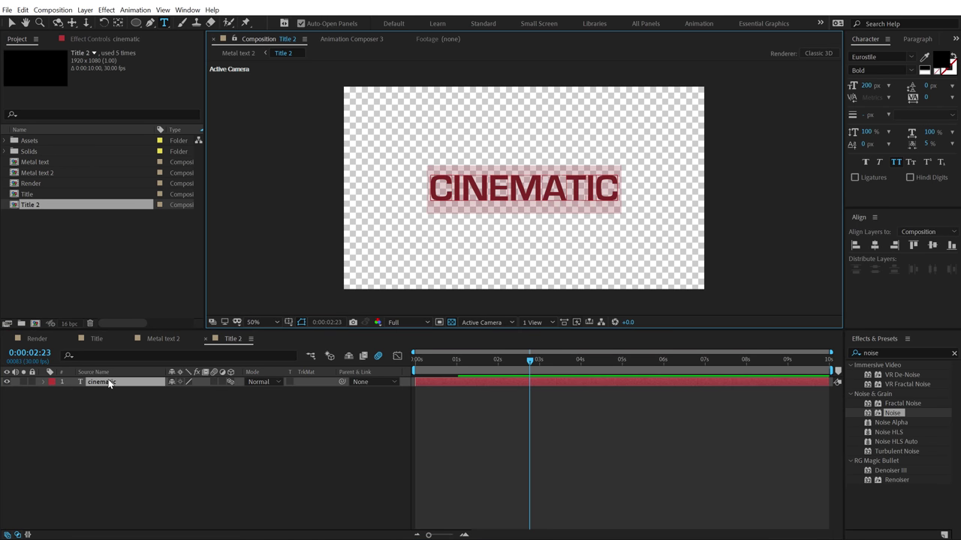
pyautogui.write('title motions')
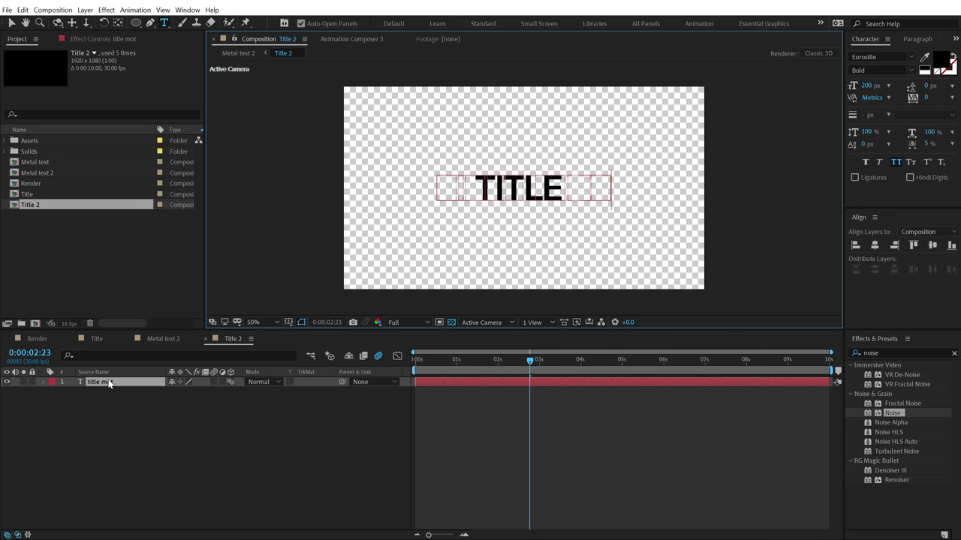
pyautogui.click(147, 402)
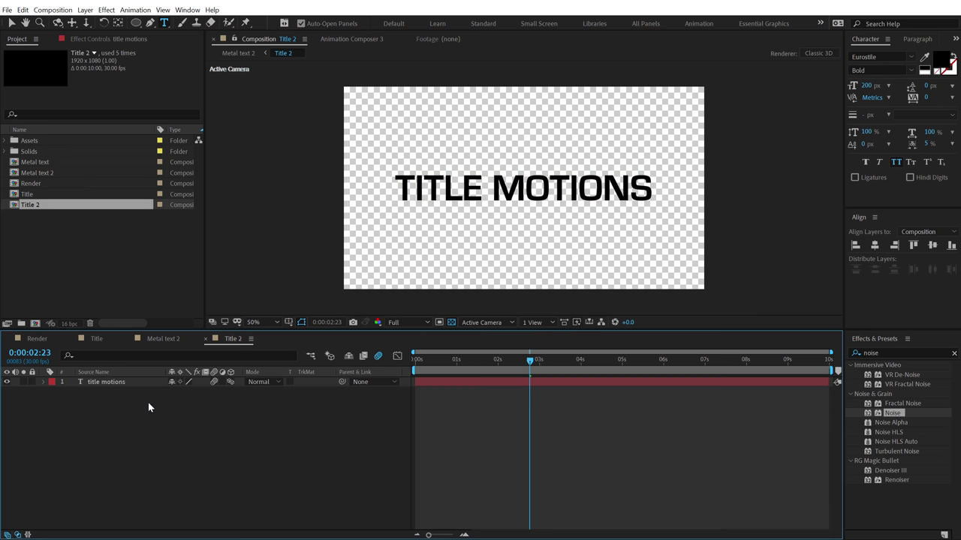
pyautogui.click(37, 339)
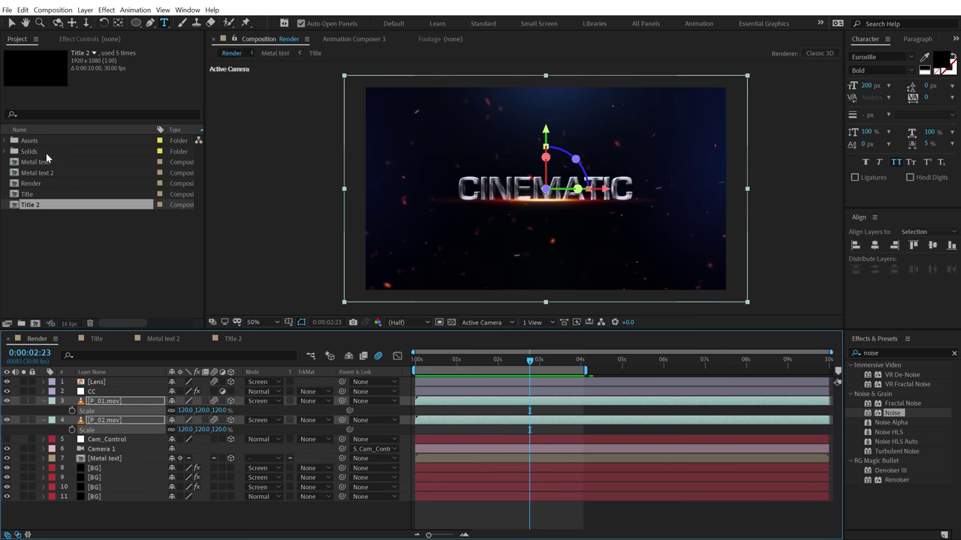
pyautogui.click(11, 23)
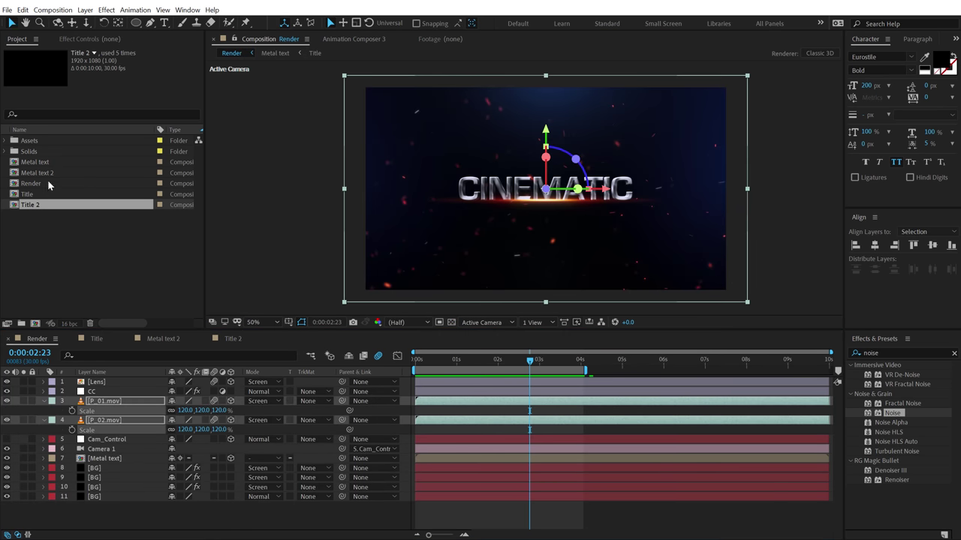
# Add Metal text 2 to the Render composition beneath the Metal text layer, as a 3D layer with collapsed transformations
pyautogui.moveTo(45, 178); pyautogui.dragTo(112, 463)
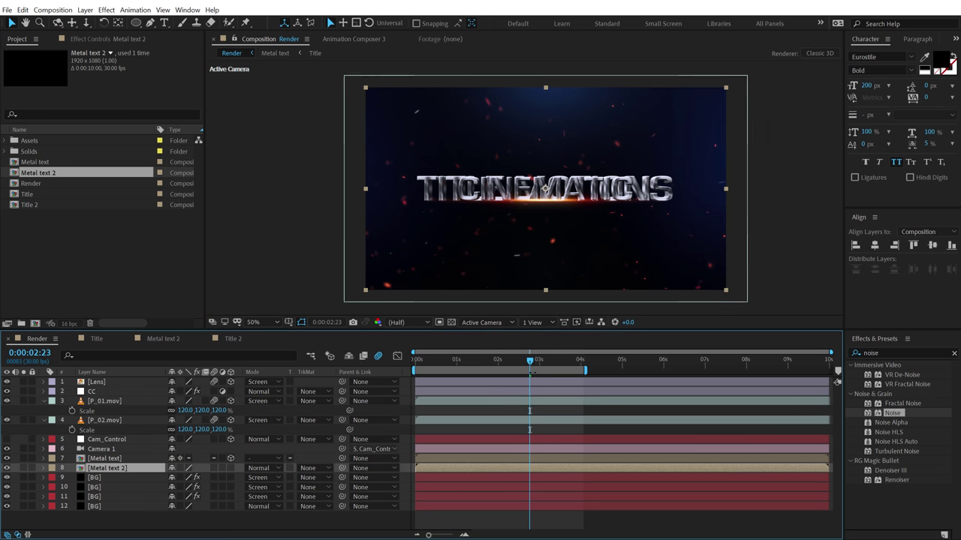
pyautogui.moveTo(547, 361); pyautogui.dragTo(579, 361)
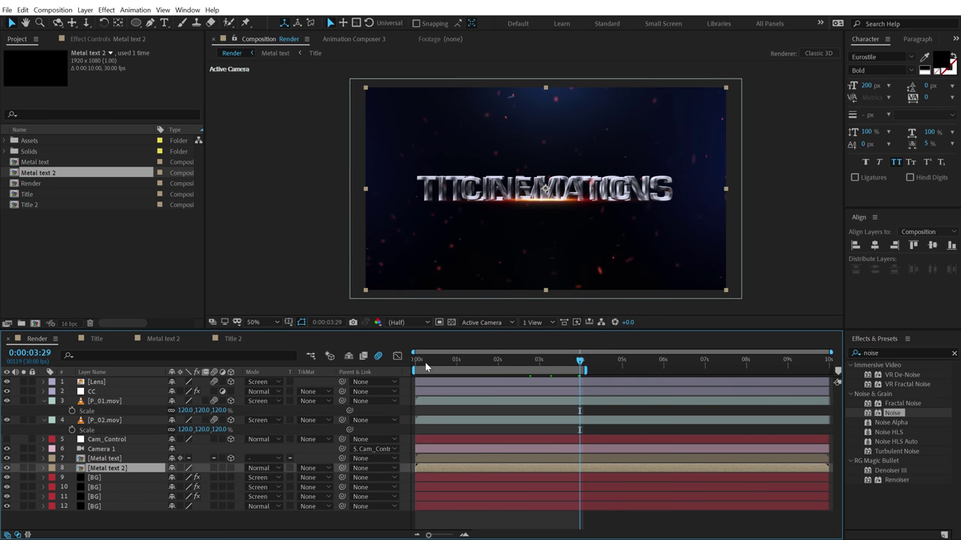
pyautogui.click(230, 468)
pyautogui.click(180, 467)
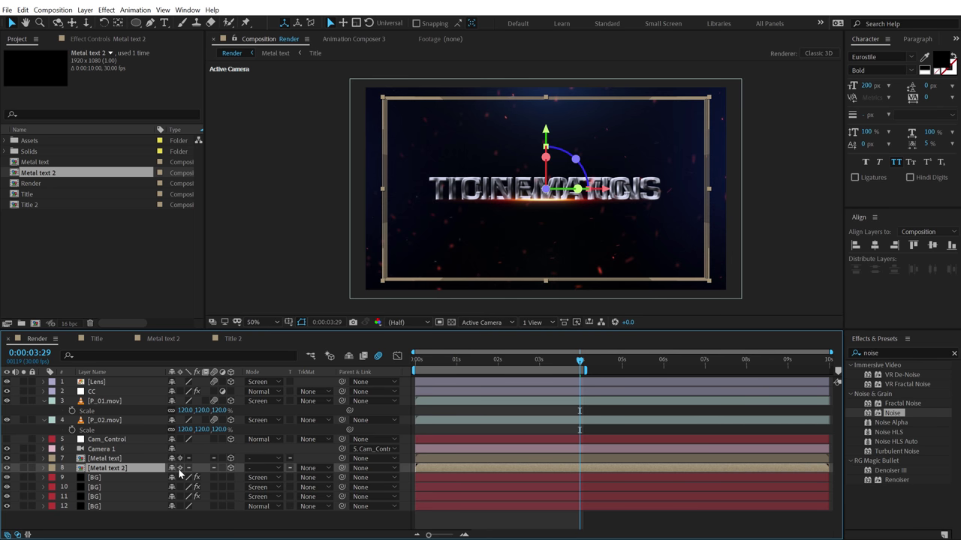
# Scale the Metal text 2 layer to 40% and move it down beneath the CINEMATIC title
pyautogui.press('s')
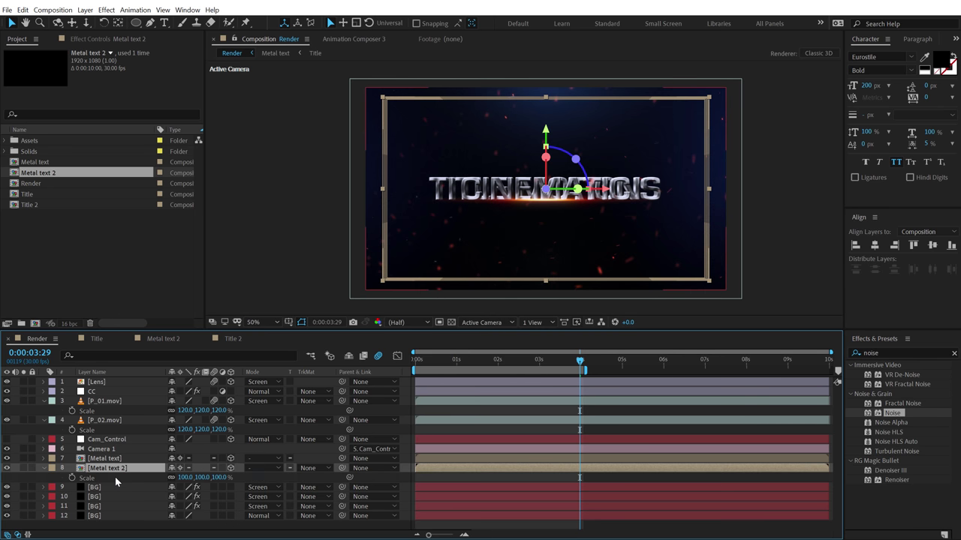
pyautogui.click(220, 478)
pyautogui.write('25')
pyautogui.press('Return')
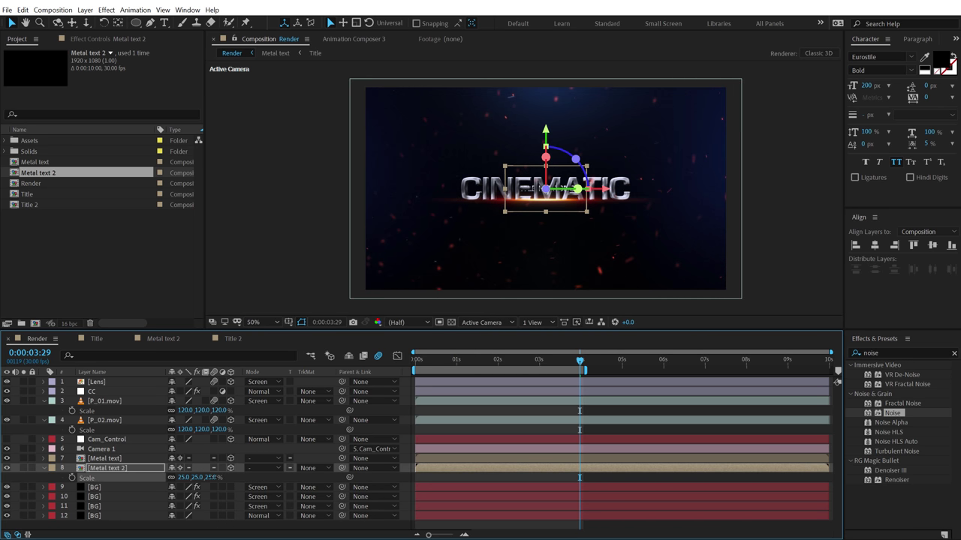
pyautogui.click(214, 478)
pyautogui.write('30')
pyautogui.press('Return')
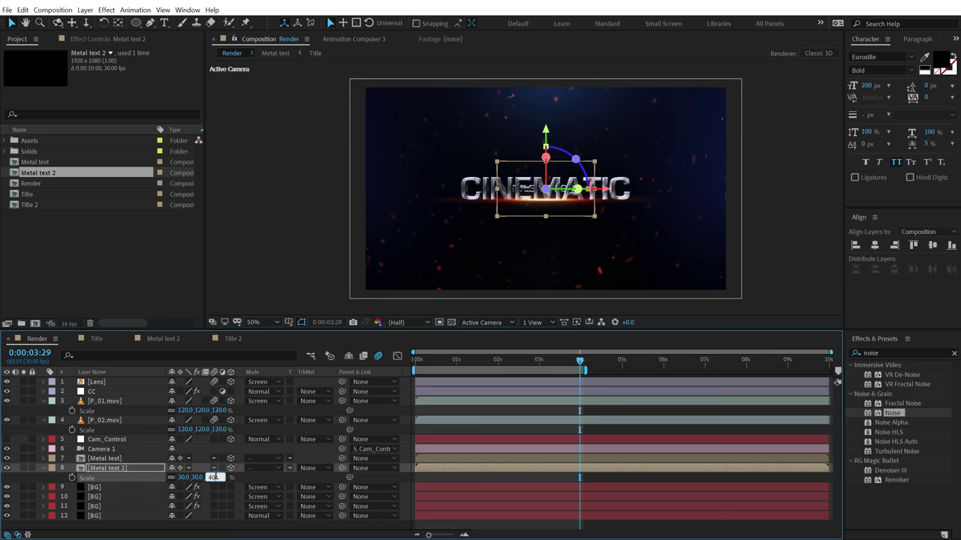
pyautogui.press('Return')
pyautogui.moveTo(552, 139); pyautogui.dragTo(545, 166)
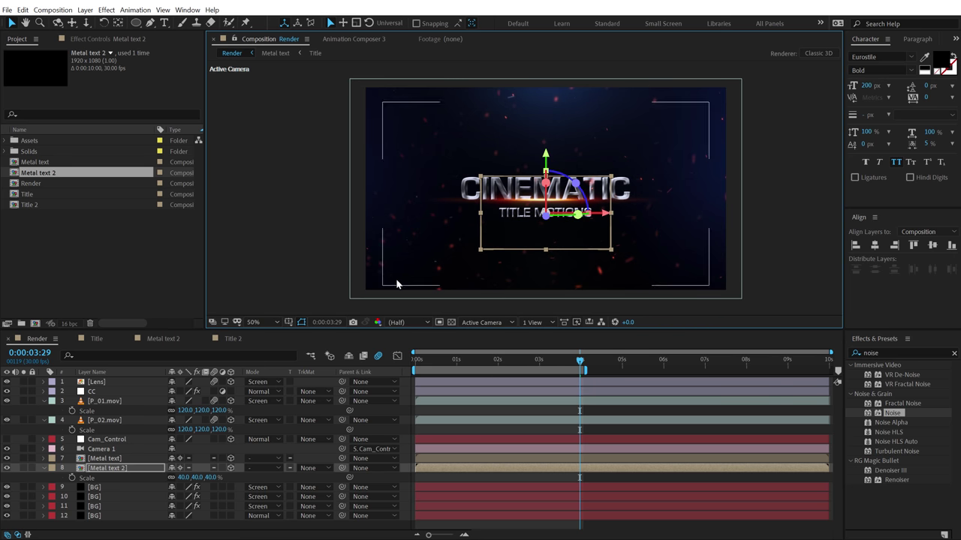
# Hide the lower four Title 2 layers inside the Metal text 2 composition
pyautogui.doubleClick(109, 467)
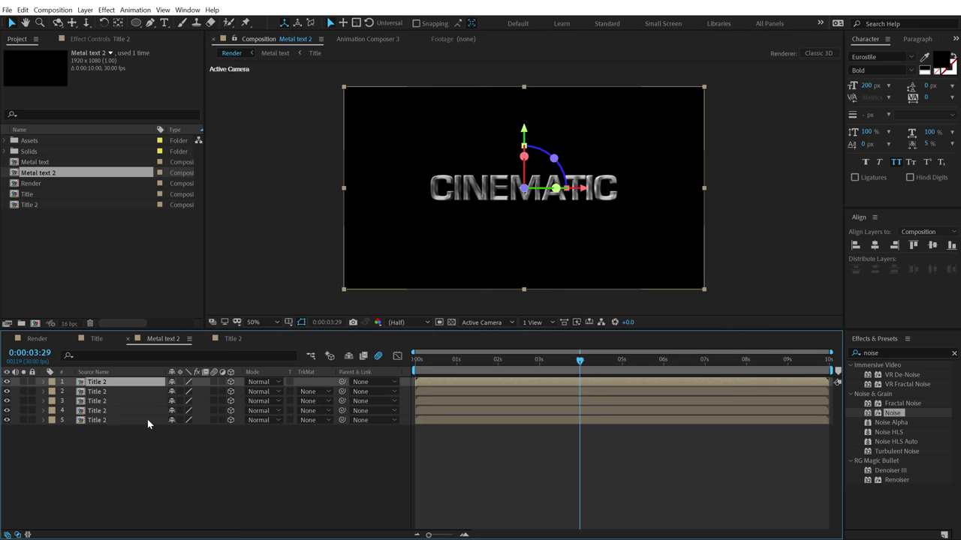
pyautogui.moveTo(7, 393); pyautogui.dragTo(7, 422)
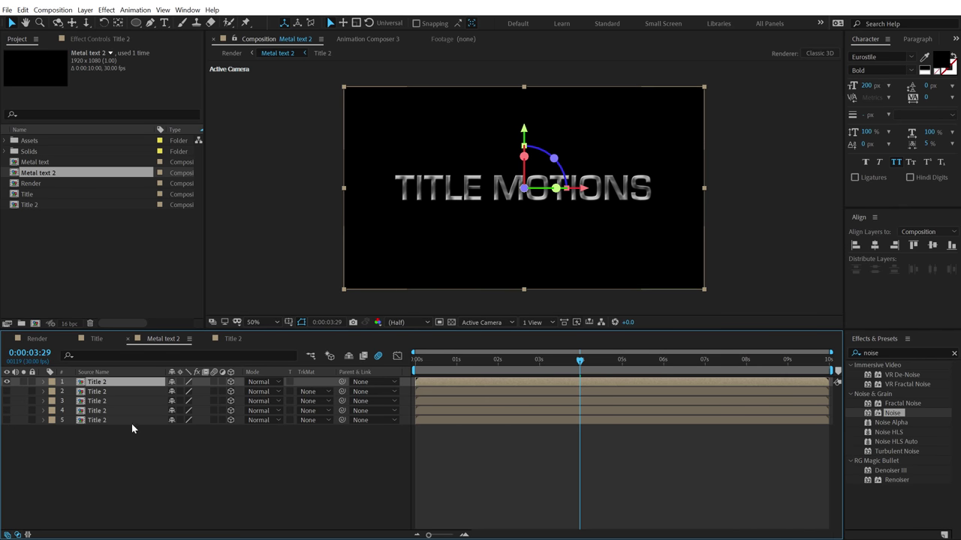
pyautogui.click(140, 448)
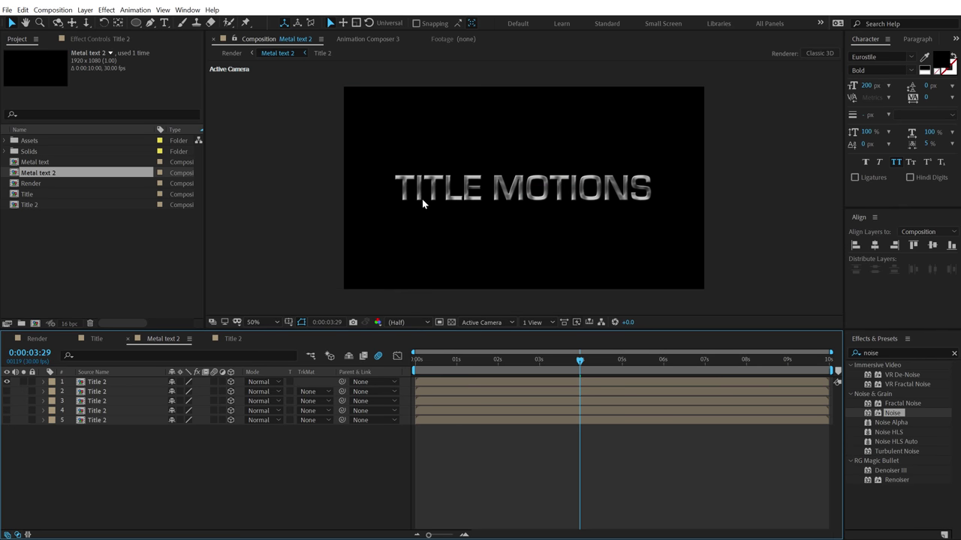
# Turn off the Bevel and Emboss style on the top Title 2 layer and return to the Render composition
pyautogui.click(42, 382)
pyautogui.click(54, 421)
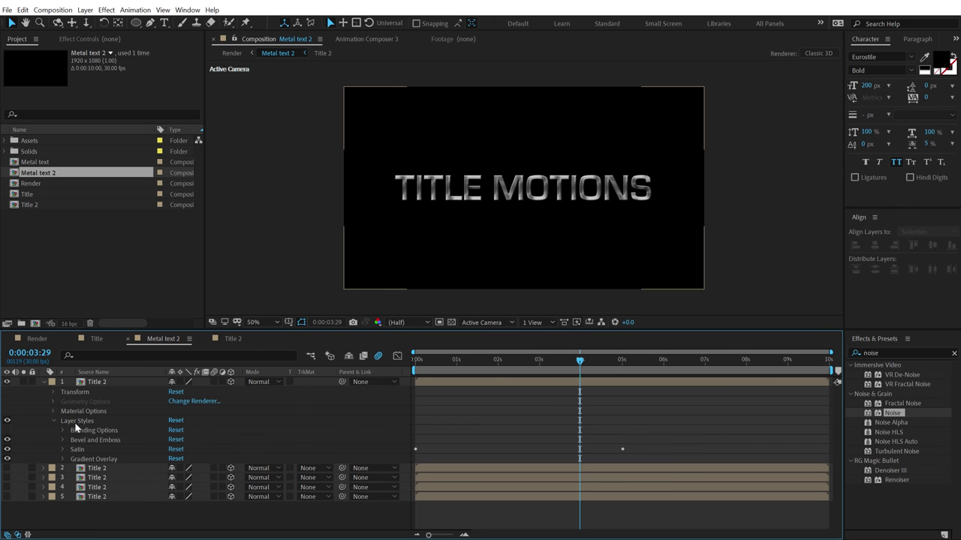
pyautogui.click(6, 448)
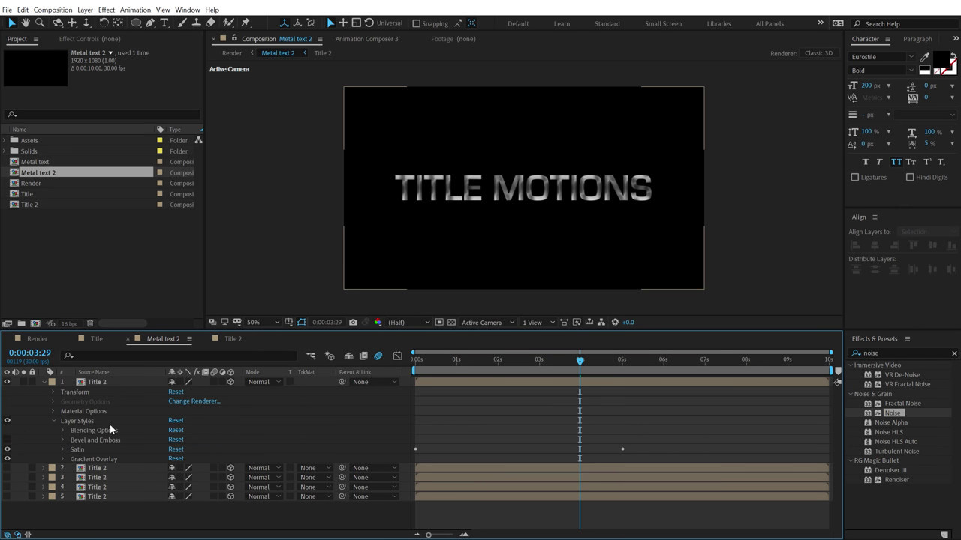
pyautogui.click(42, 340)
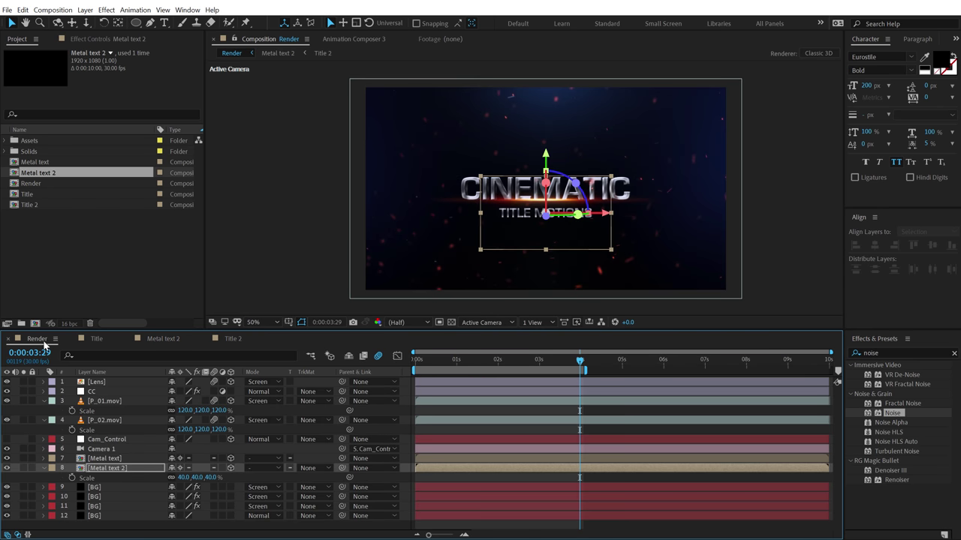
# Set the title motions text in the Title 2 composition to 100 px font size and 314 tracking
pyautogui.click(233, 339)
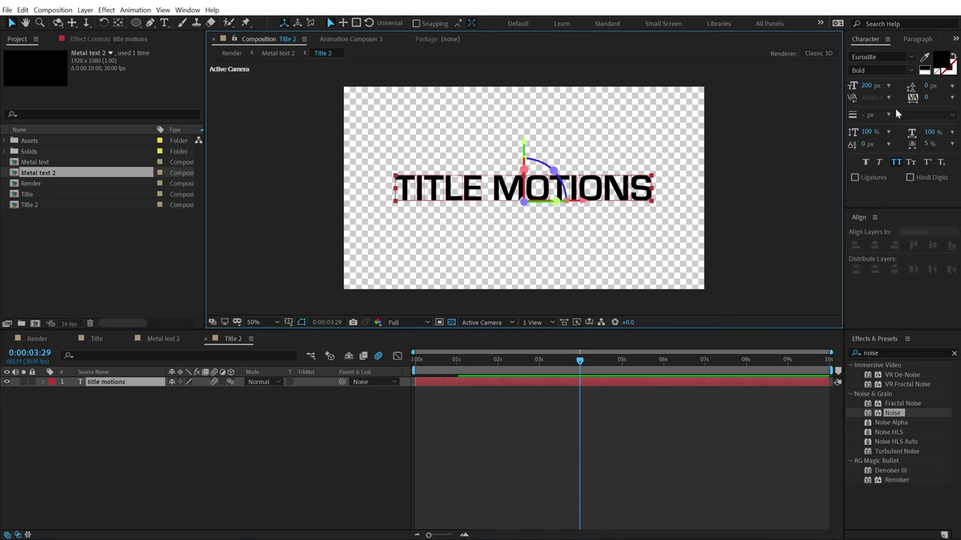
pyautogui.click(869, 85)
pyautogui.write('10')
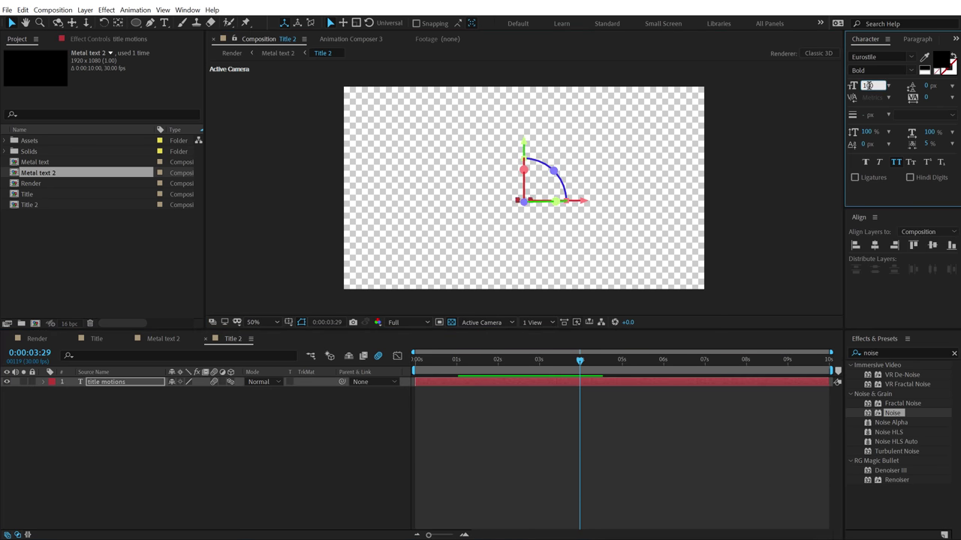
pyautogui.write('0')
pyautogui.press('Return')
pyautogui.moveTo(926, 100); pyautogui.dragTo(954, 100)
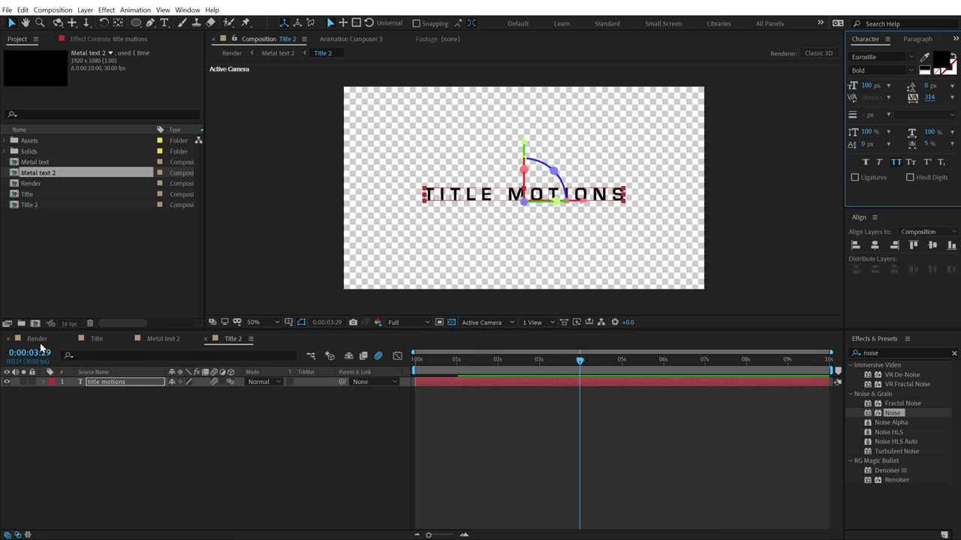
# Enlarge the Metal text 2 layer in the Render composition to 54% scale and shift it slightly up beneath the main title
pyautogui.click(36, 339)
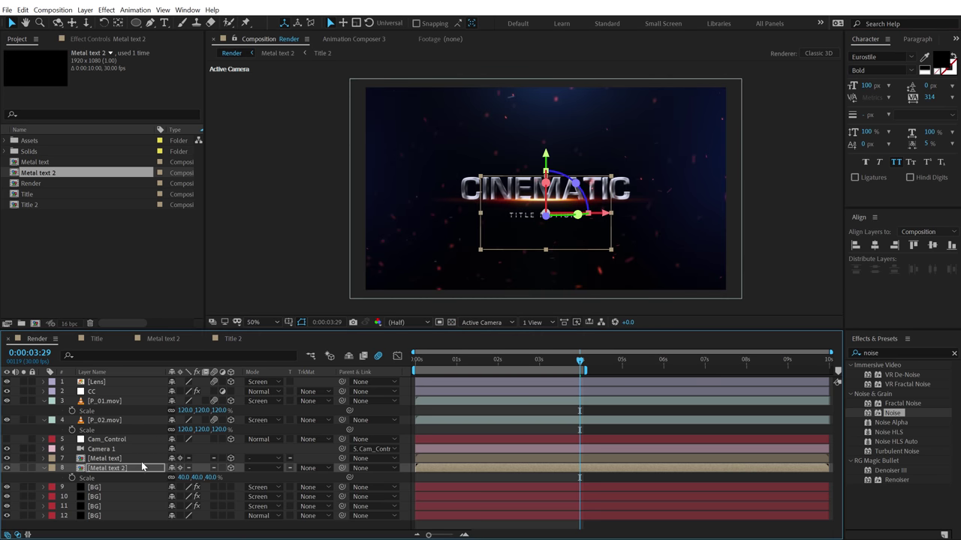
pyautogui.moveTo(207, 478); pyautogui.dragTo(217, 477)
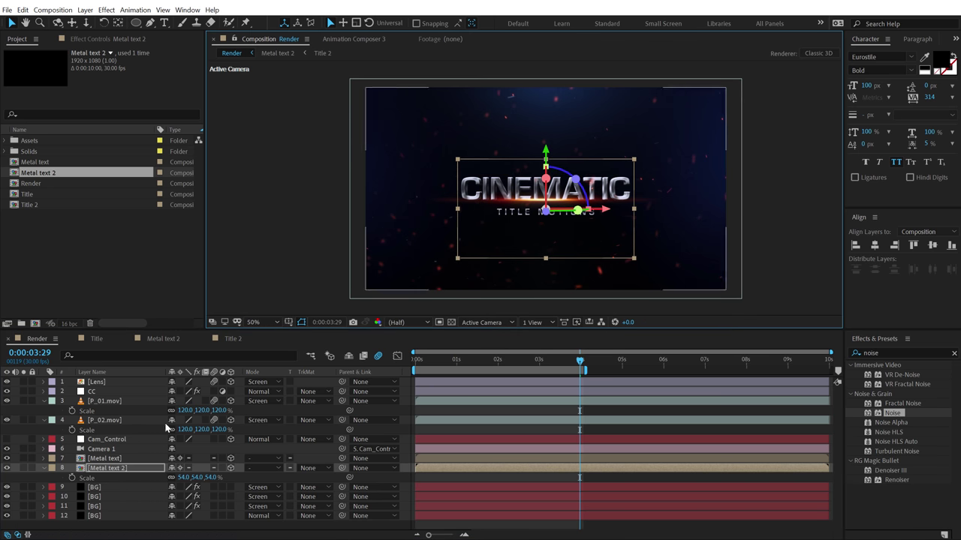
# Collapse transformations on the top Title 2 layer in the Metal text 2 composition
pyautogui.doubleClick(106, 468)
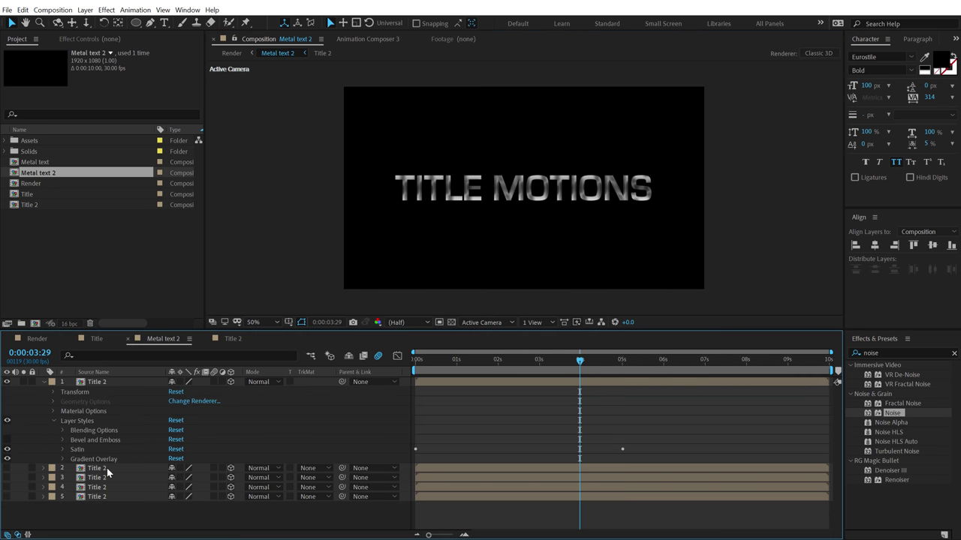
pyautogui.click(44, 382)
pyautogui.click(199, 448)
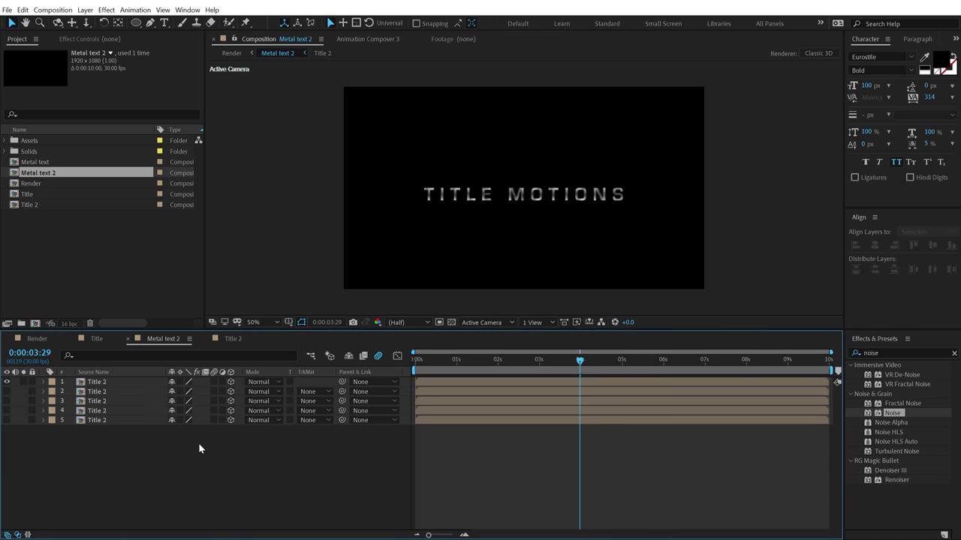
pyautogui.click(102, 383)
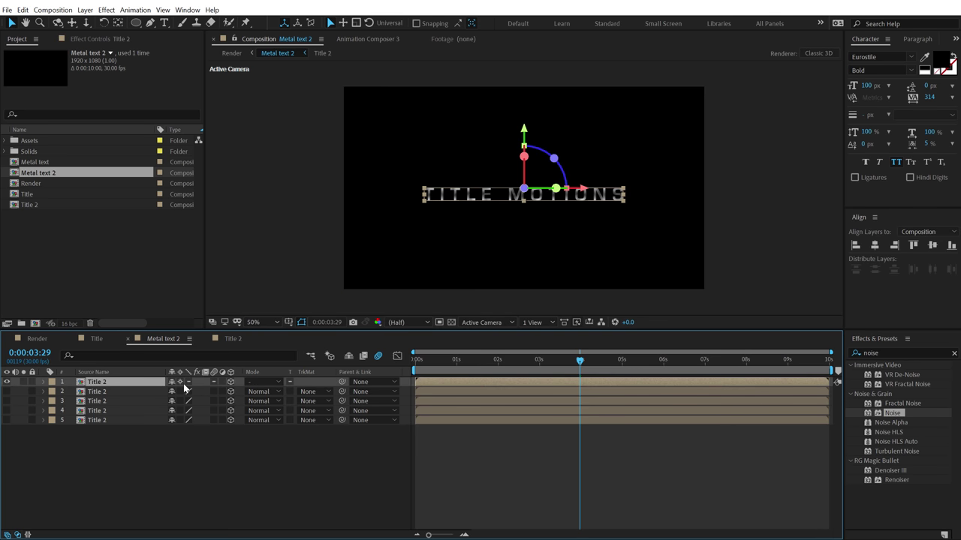
# Return to the Render composition and preview the title animation from the start
pyautogui.click(36, 339)
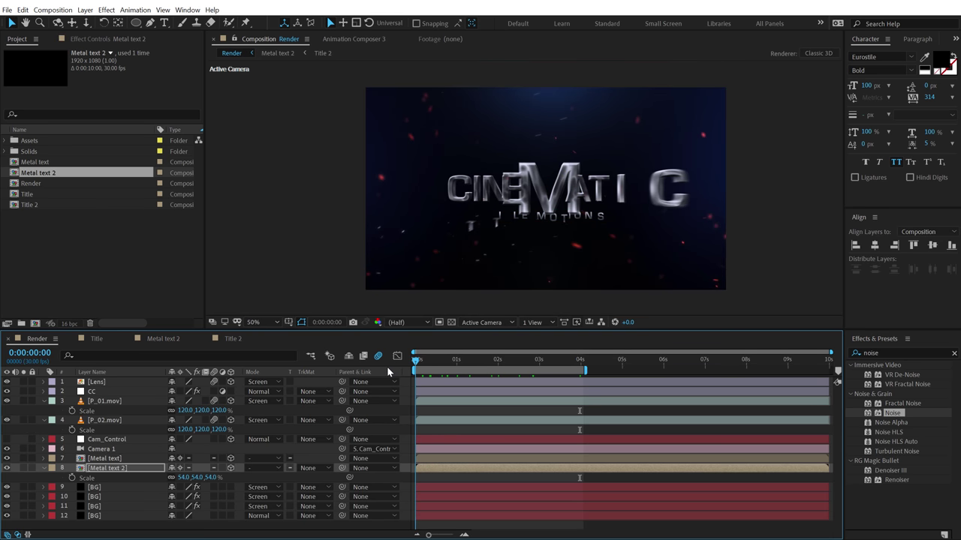
pyautogui.press('Home')
pyautogui.press('space')
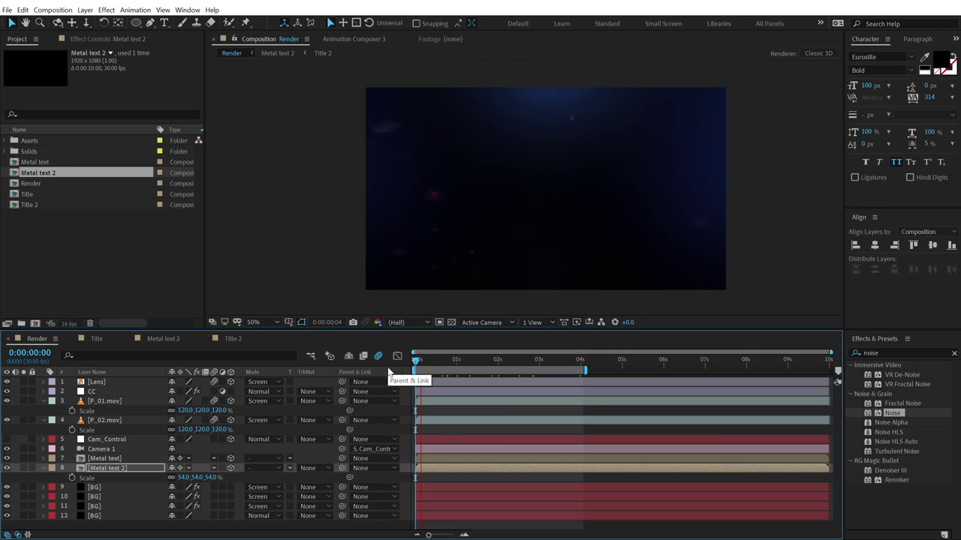